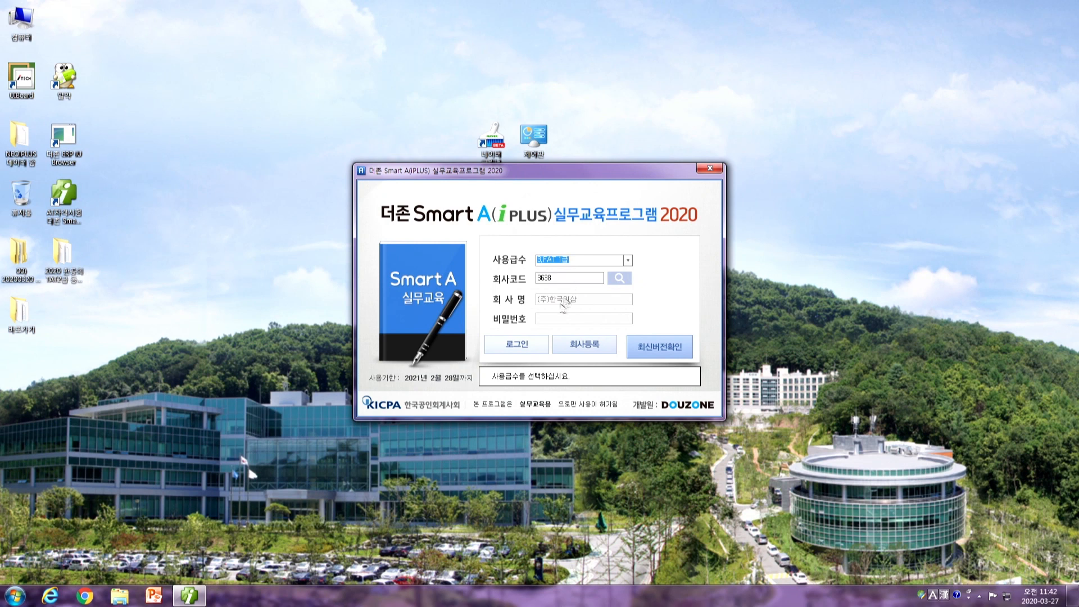
- Log in to the (주)한국인삼 company at FAT 1급 level and open the fixed asset registration screen (고정자산등록)
{"action": "left_click", "coordinate": [517, 344]}
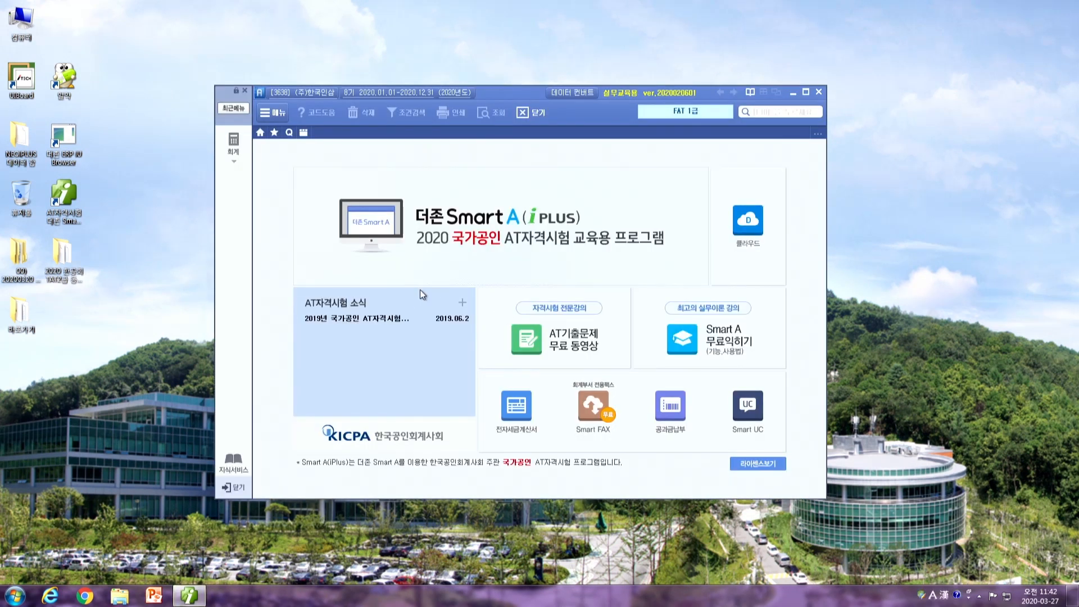
{"action": "left_click", "coordinate": [233, 145]}
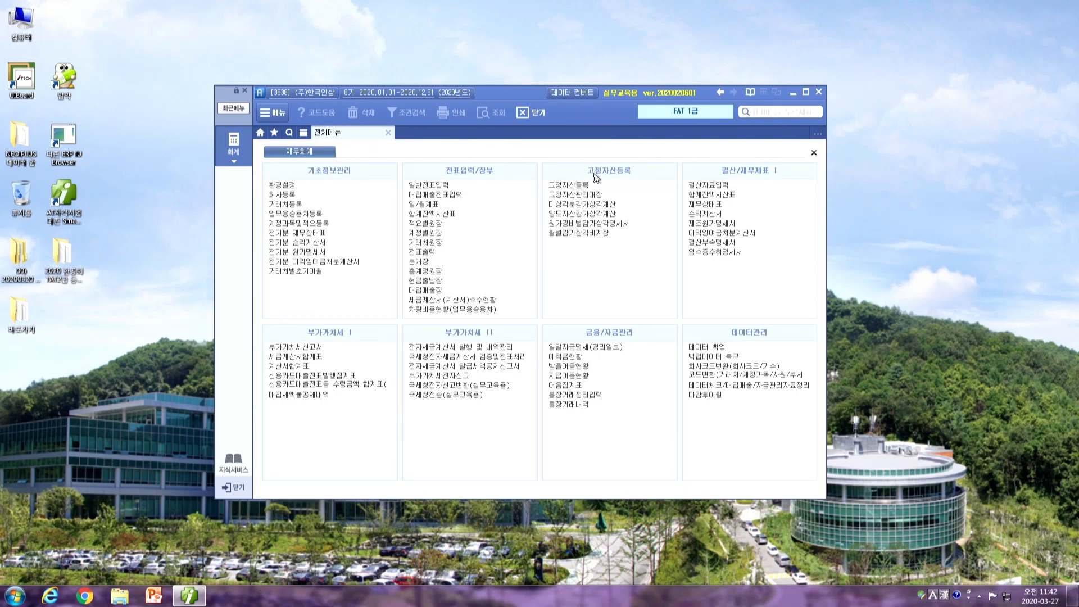
{"action": "left_click", "coordinate": [569, 186]}
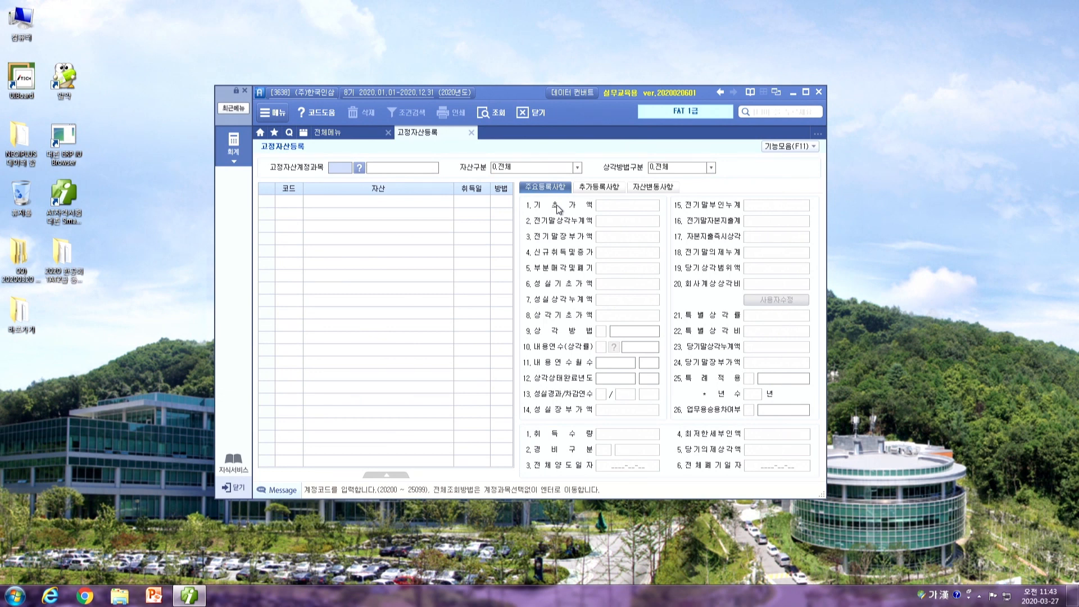
- Set the fixed asset account filter to 202 (건물)
{"action": "key", "text": "F2"}
{"action": "key", "text": "Escape"}
{"action": "type", "text": "202"}
{"action": "key", "text": "Return"}
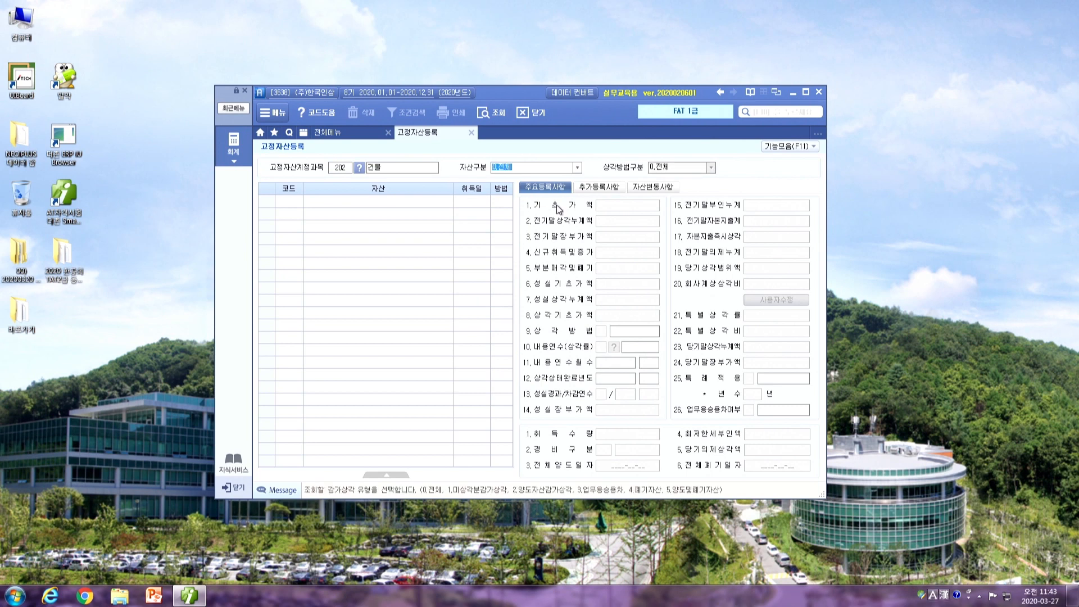
{"action": "key", "text": "shift+Tab"}
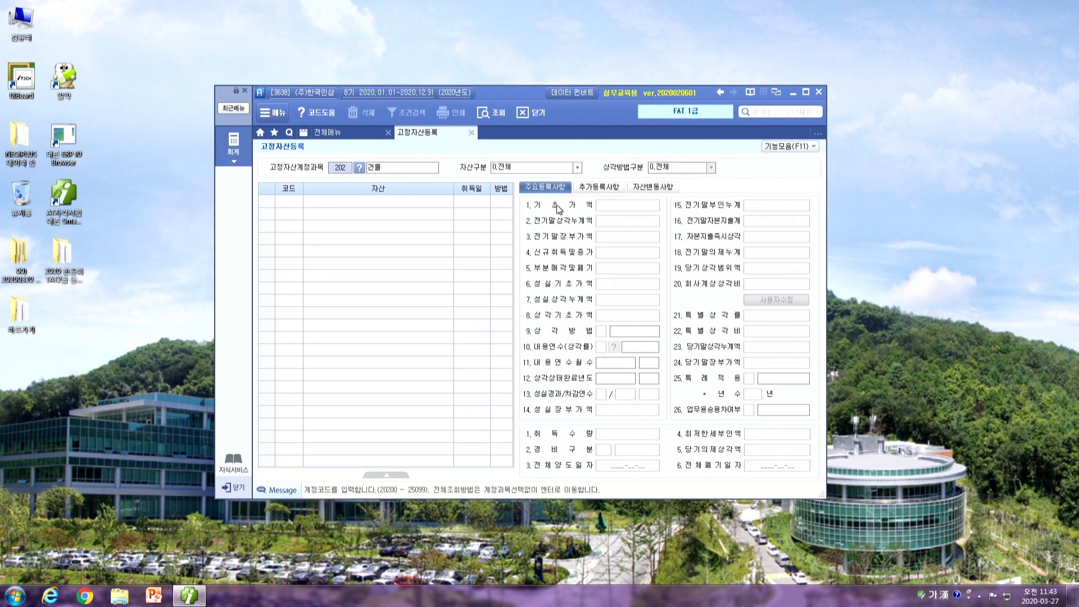
- Clear the account filter and list fixed assets for all accounts, asset types and depreciation methods
{"action": "key", "text": "BackSpace"}
{"action": "key", "text": "Return"}
{"action": "key", "text": "Return"}
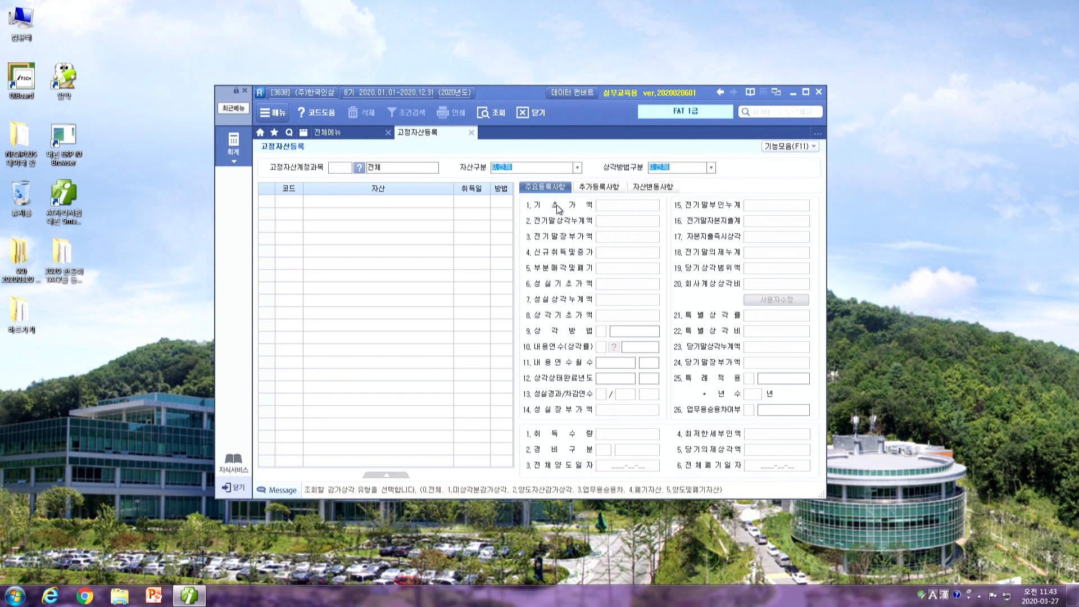
{"action": "key", "text": "Return"}
{"action": "key", "text": "Return"}
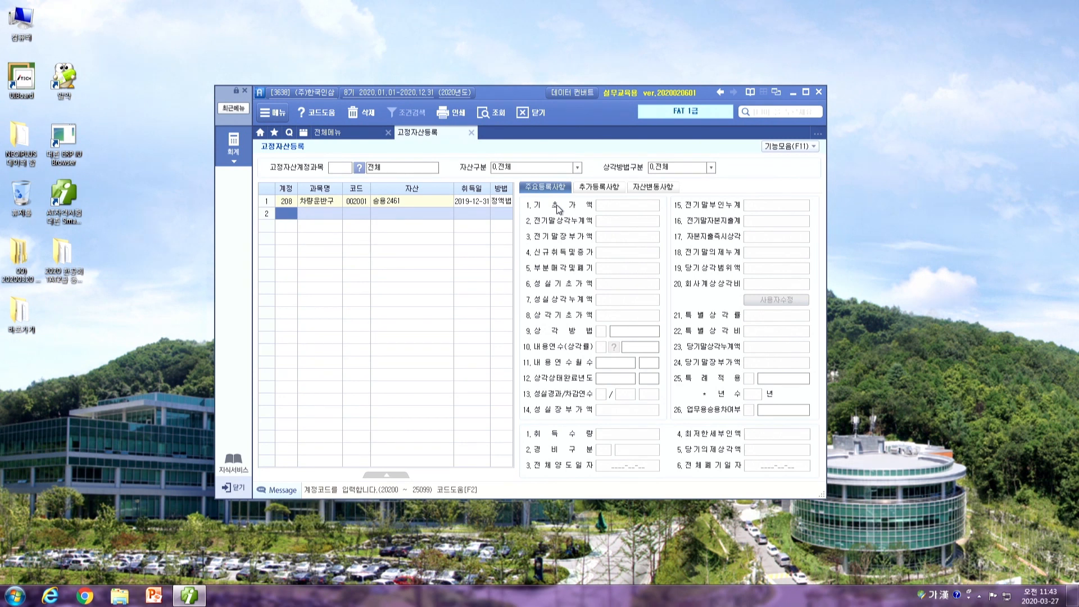
- Examine the registration details of the 승용2461 vehicle asset, including base value, useful life, expense category and company depreciation
{"action": "key", "text": "Up"}
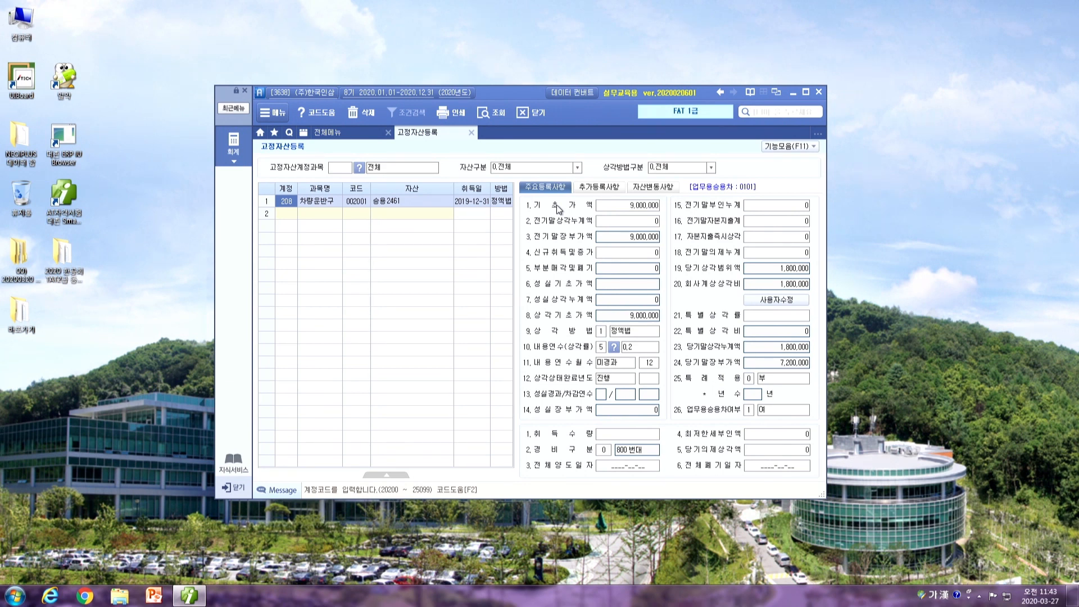
{"action": "key", "text": "Return"}
{"action": "key", "text": "Return"}
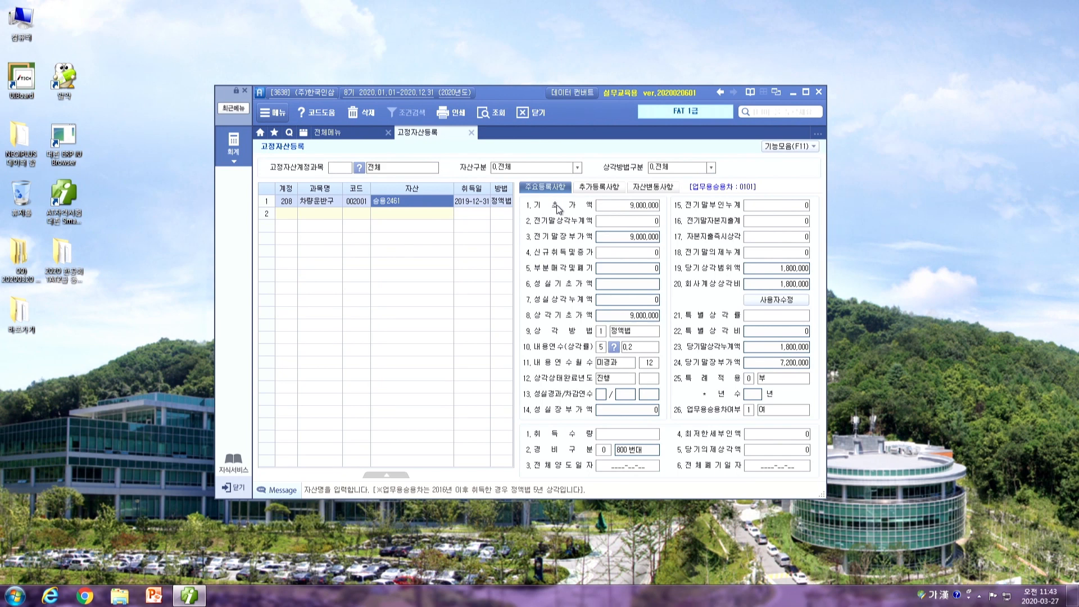
{"action": "key", "text": "Return"}
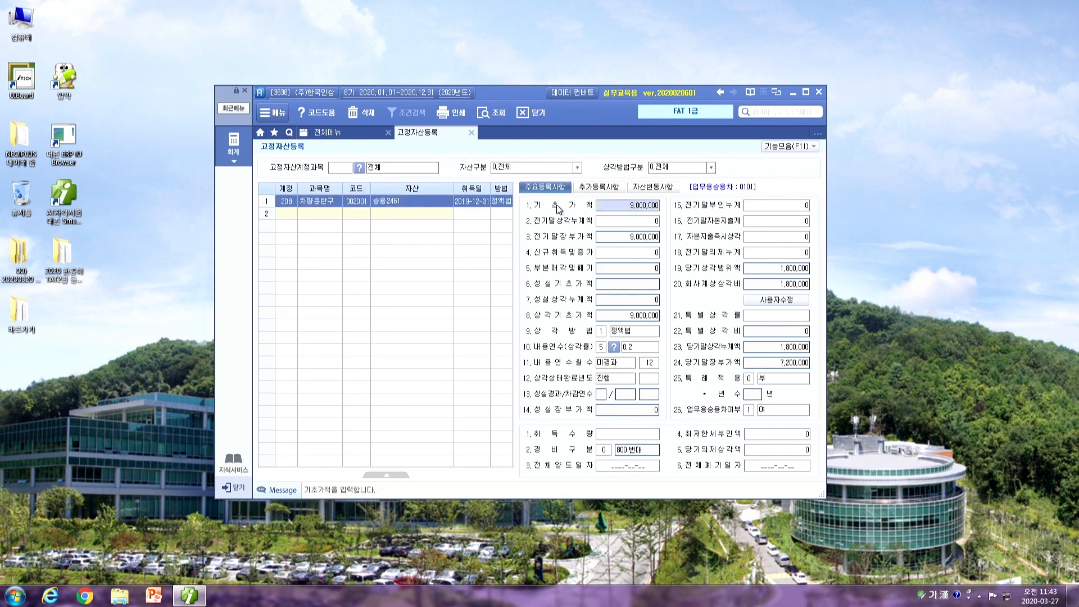
{"action": "key", "text": "Return"}
{"action": "key", "text": "Return"}
{"action": "key", "text": "Return"}
{"action": "key", "text": "Return"}
{"action": "key", "text": "Return"}
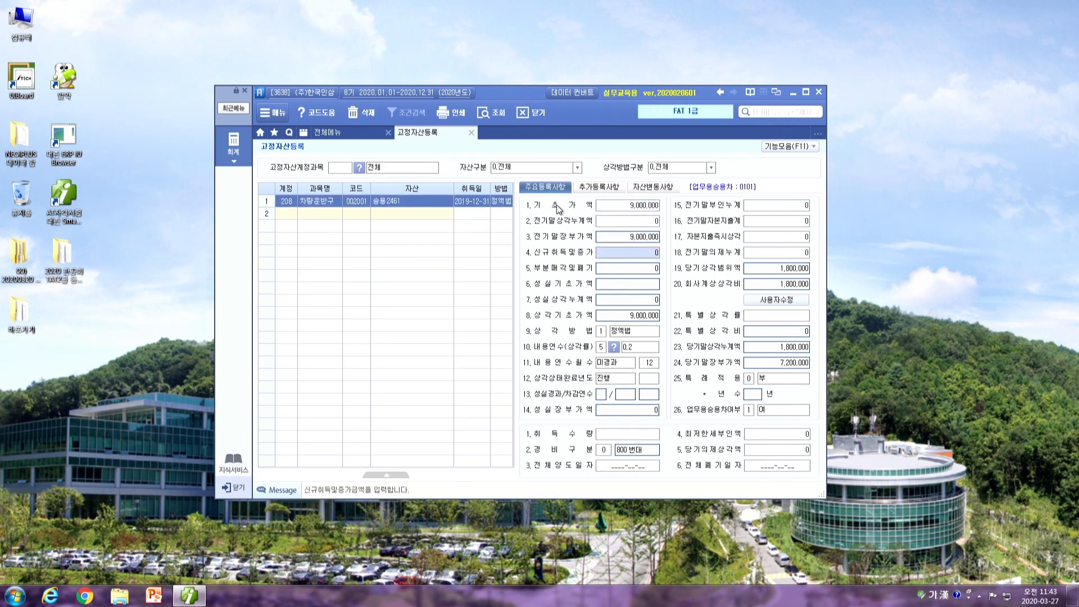
{"action": "key", "text": "Return"}
{"action": "key", "text": "Return"}
{"action": "key", "text": "Return"}
{"action": "key", "text": "Return"}
{"action": "key", "text": "Return"}
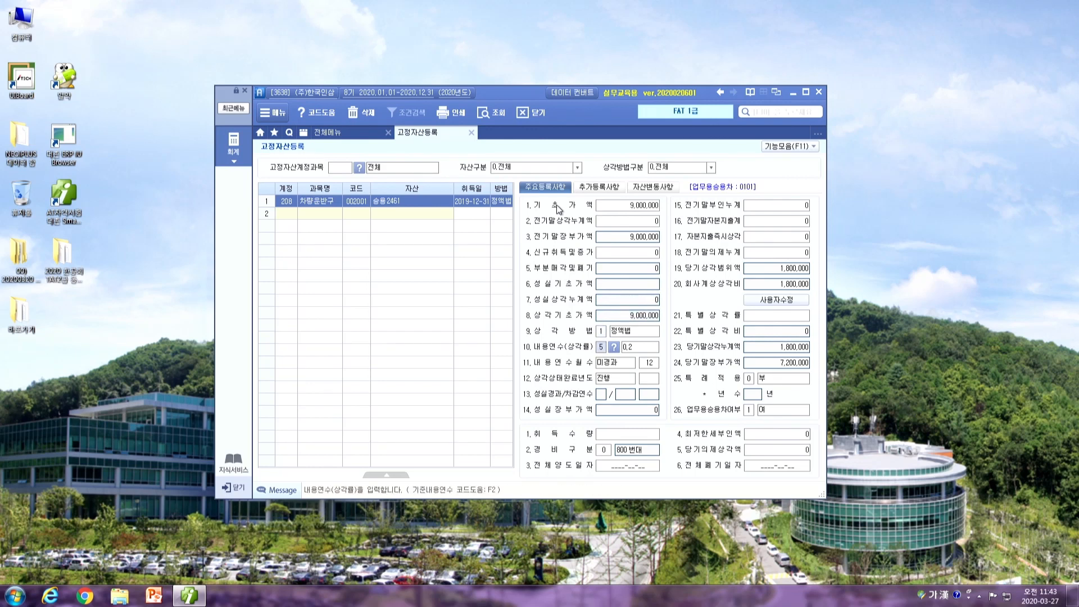
{"action": "key", "text": "Return"}
{"action": "key", "text": "Return"}
{"action": "key", "text": "Return"}
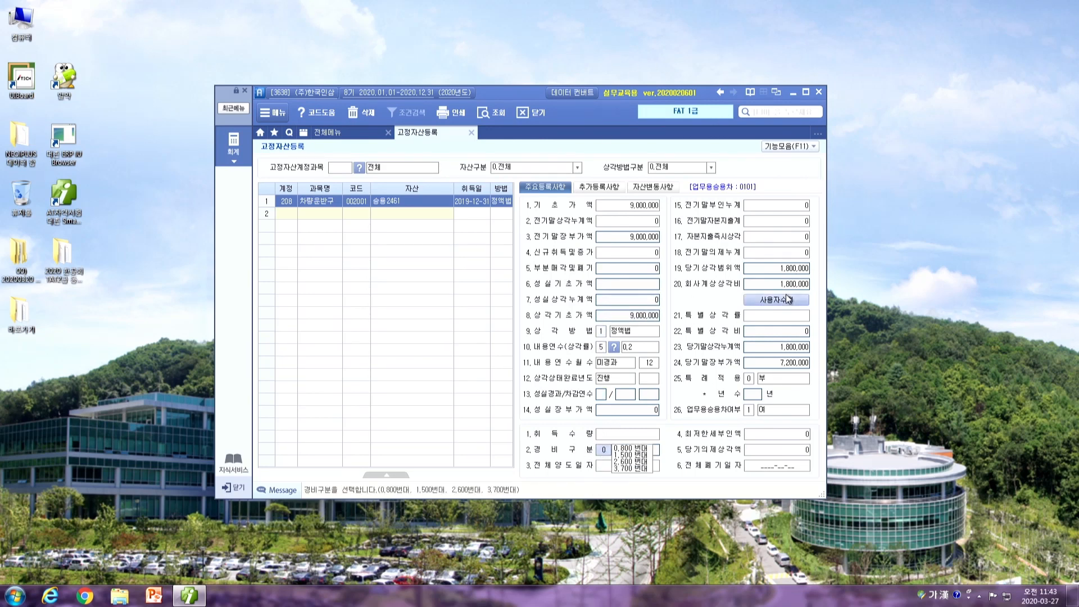
{"action": "left_click", "coordinate": [800, 286]}
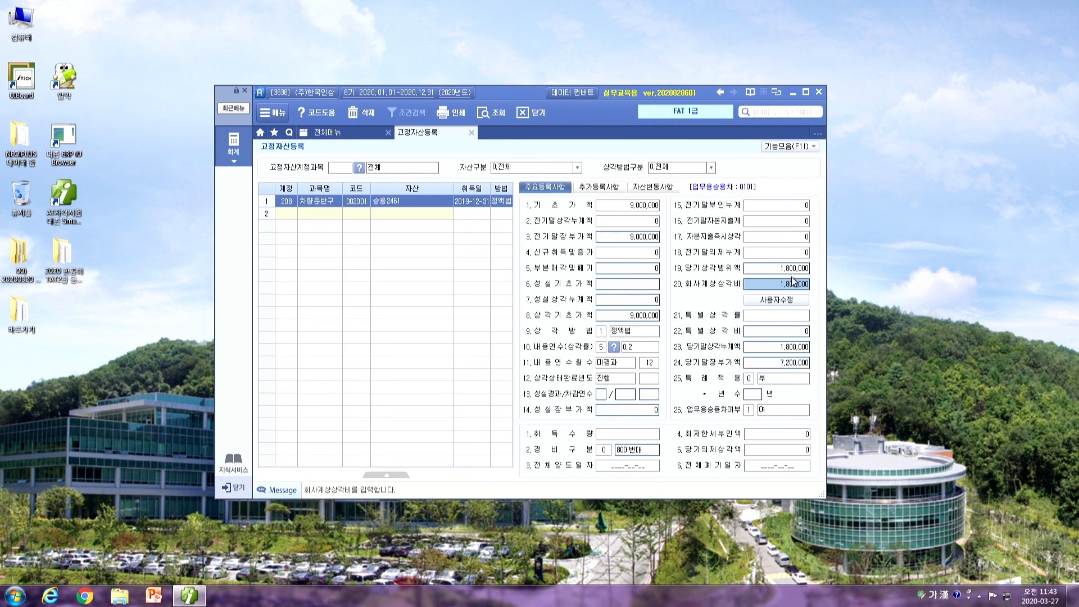
- Add a new fixed asset under account 202 (건물) with asset code 001001
{"action": "left_click", "coordinate": [289, 213]}
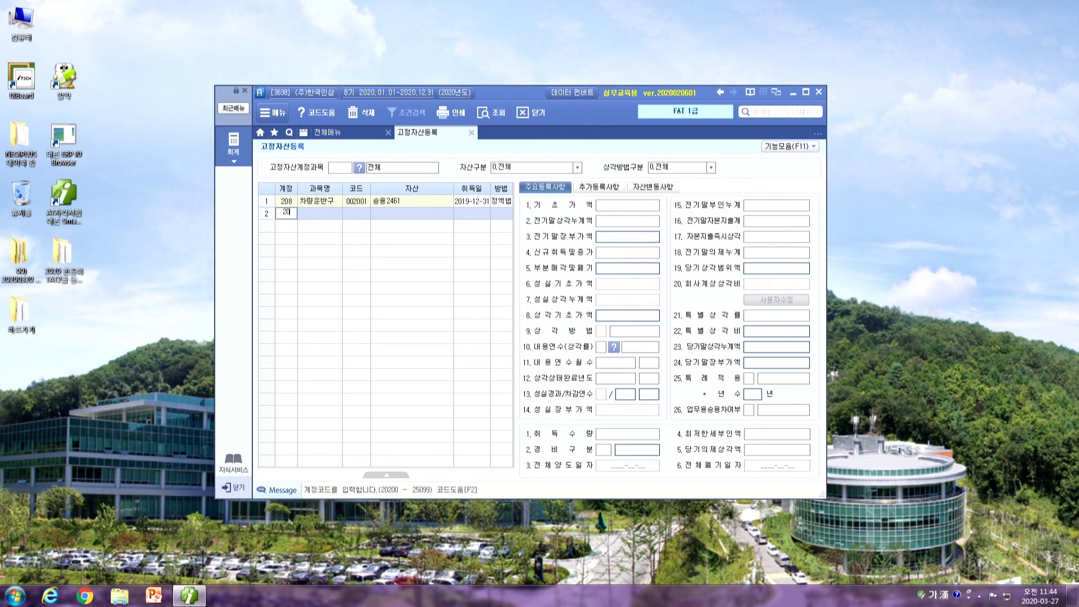
{"action": "type", "text": "208"}
{"action": "key", "text": "Return"}
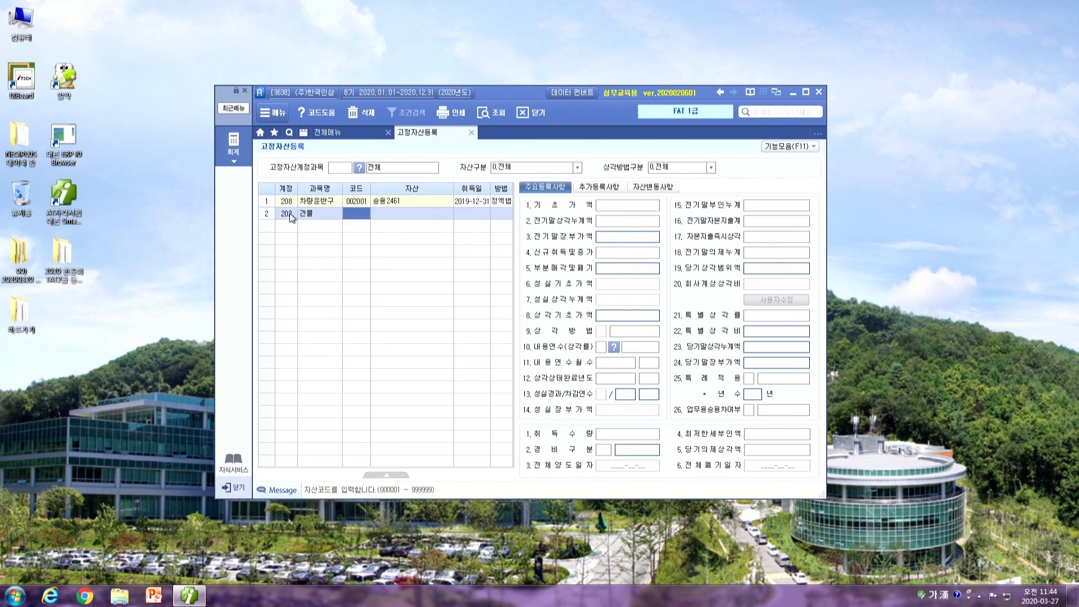
{"action": "type", "text": "1001"}
{"action": "key", "text": "Return"}
- Name the new building asset 본사건물 and set its acquisition date to 2019-07-01
{"action": "type", "text": "버ㅗㄴ"}
{"action": "key", "text": "BackSpace"}
{"action": "key", "text": "BackSpace"}
{"action": "key", "text": "BackSpace"}
{"action": "type", "text": "본사건물"}
{"action": "key", "text": "Return"}
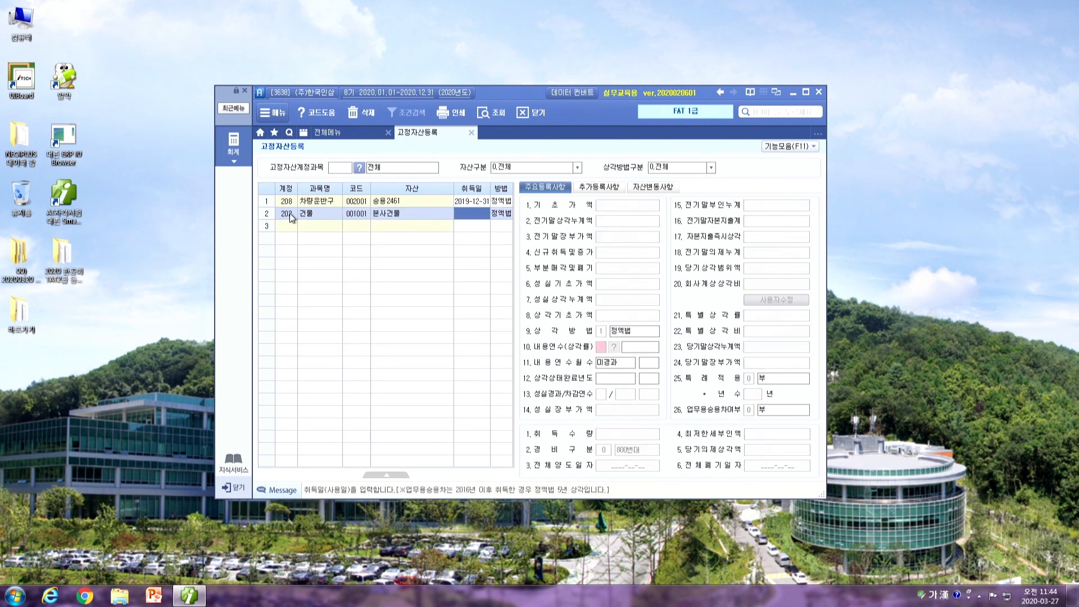
{"action": "type", "text": "2019-07-01"}
{"action": "key", "text": "Return"}
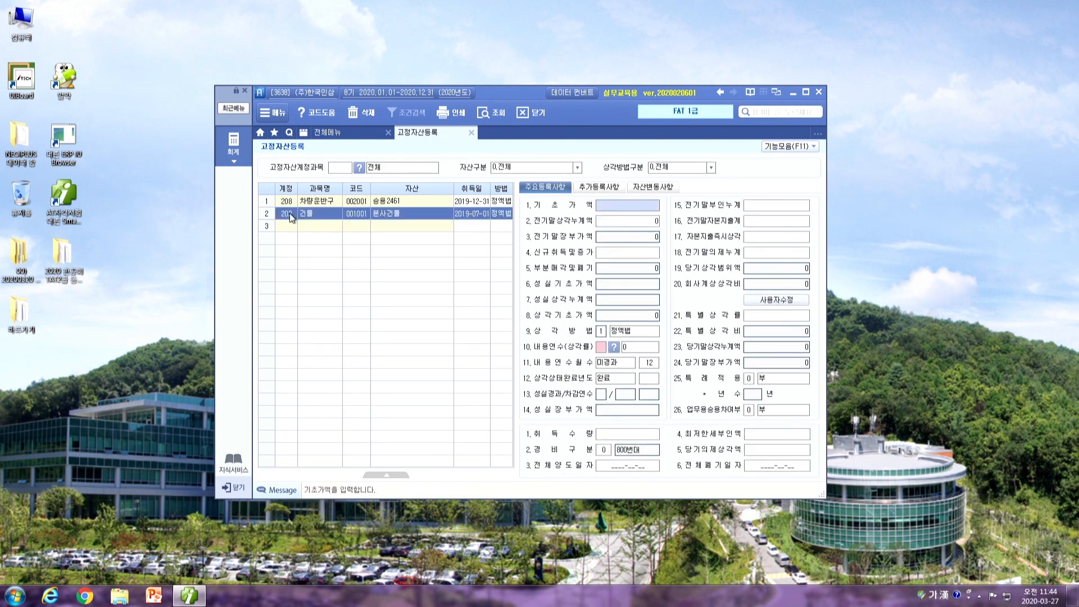
- Set the base value (기초가액) of 본사건물 to 50,000,000
{"action": "key", "text": "Return"}
{"action": "key", "text": "Return"}
{"action": "key", "text": "Return"}
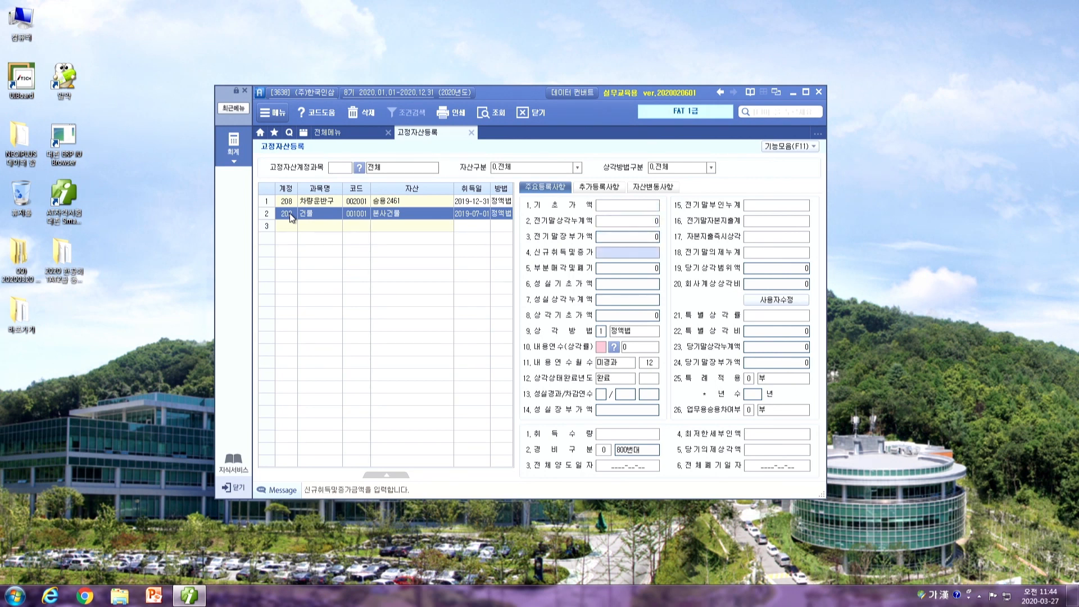
{"action": "key", "text": "Up"}
{"action": "key", "text": "Up"}
{"action": "key", "text": "Up"}
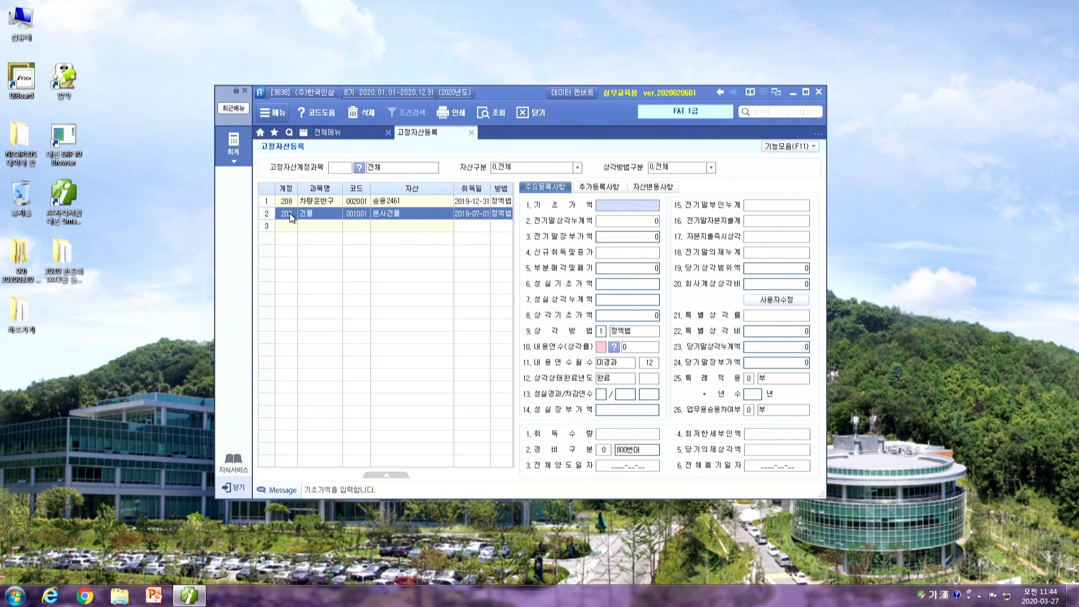
{"action": "type", "text": "50000000"}
{"action": "key", "text": "Return"}
- Set the prior-period accumulated depreciation (전기말상각누계액) of 본사건물 to 1,250,000
{"action": "type", "text": "1250"}
{"action": "key", "text": "Return"}
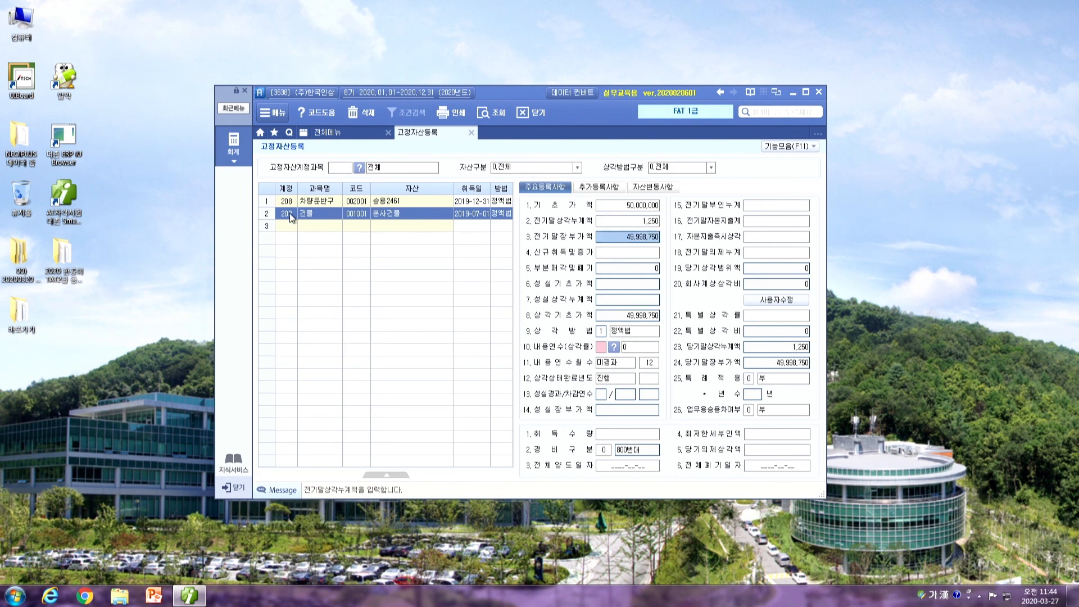
{"action": "key", "text": "Up"}
{"action": "type", "text": "1250000"}
{"action": "key", "text": "Return"}
- Set the useful life of 본사건물 to 20 years and check its expense category and current-year depreciation limit
{"action": "key", "text": "Return"}
{"action": "key", "text": "Return"}
{"action": "key", "text": "Return"}
{"action": "key", "text": "Return"}
{"action": "key", "text": "Return"}
{"action": "key", "text": "Return"}
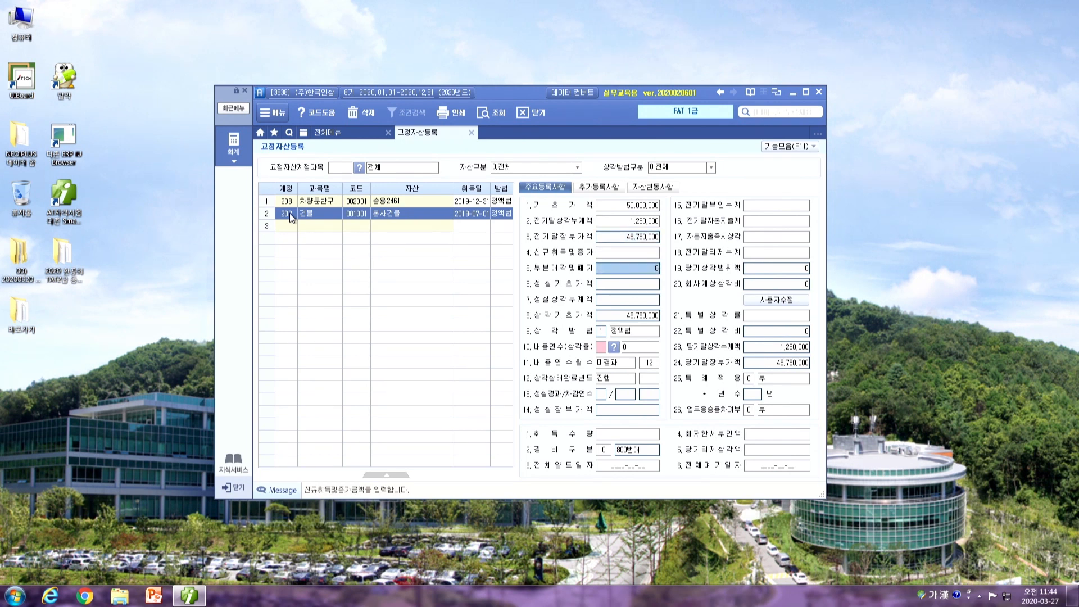
{"action": "key", "text": "Return"}
{"action": "type", "text": "20"}
{"action": "key", "text": "Return"}
{"action": "key", "text": "Return"}
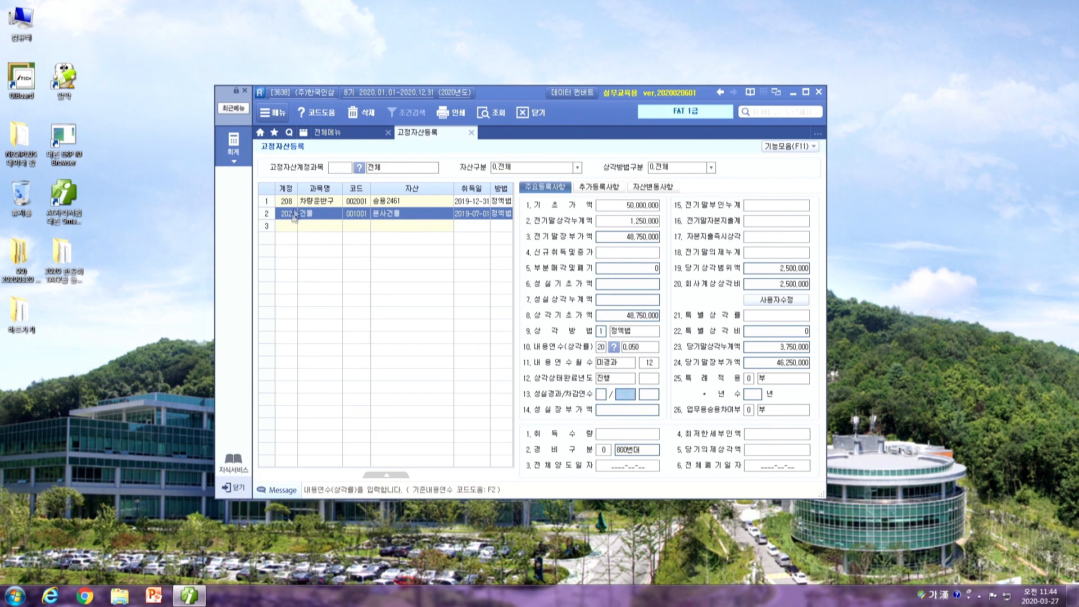
{"action": "left_click", "coordinate": [605, 450]}
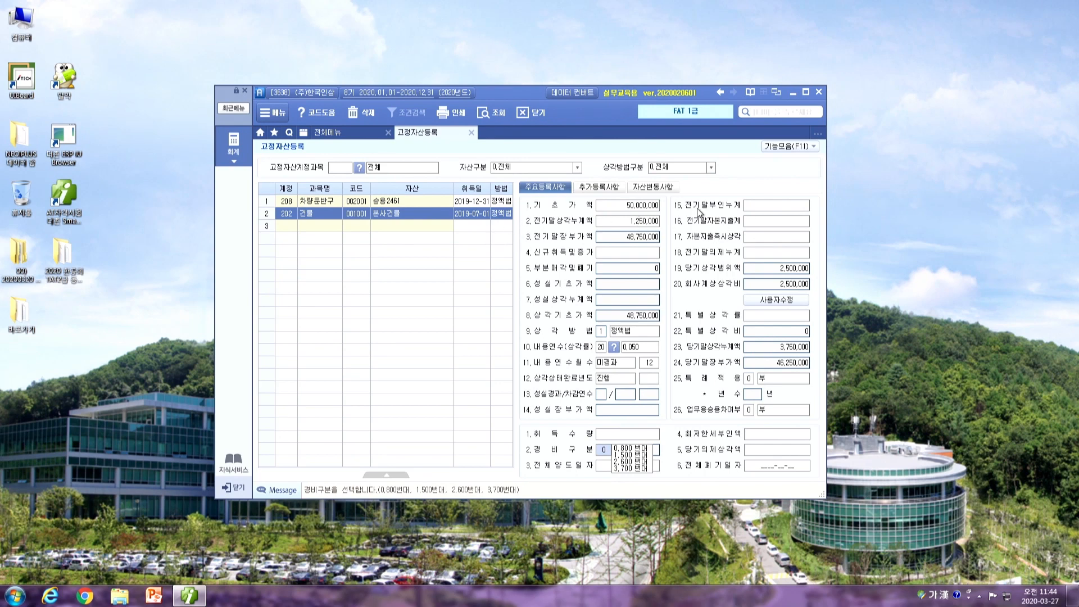
{"action": "left_click", "coordinate": [652, 208]}
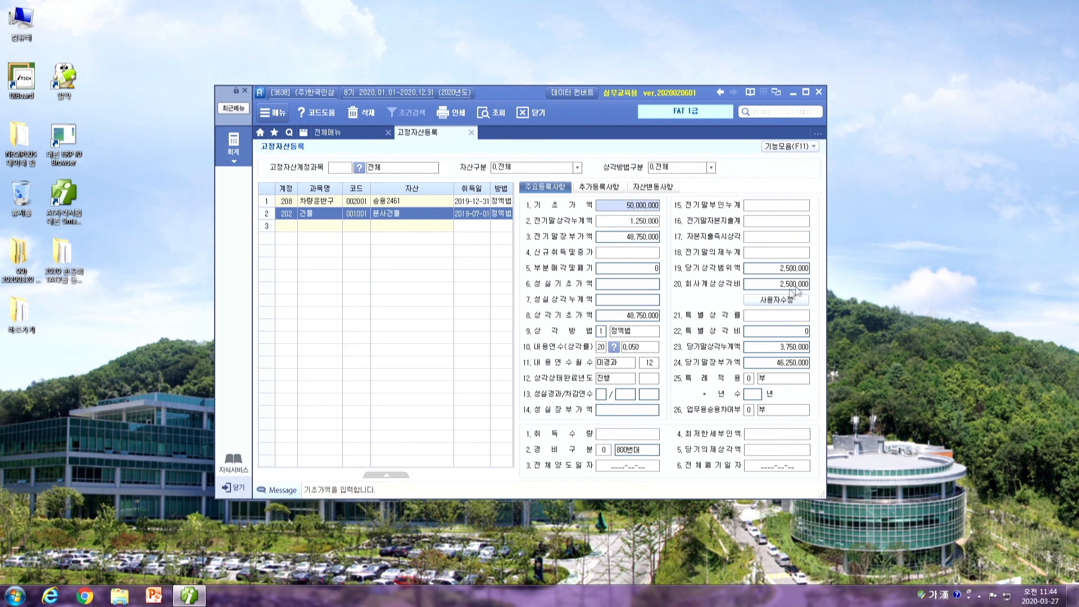
{"action": "left_click", "coordinate": [804, 270]}
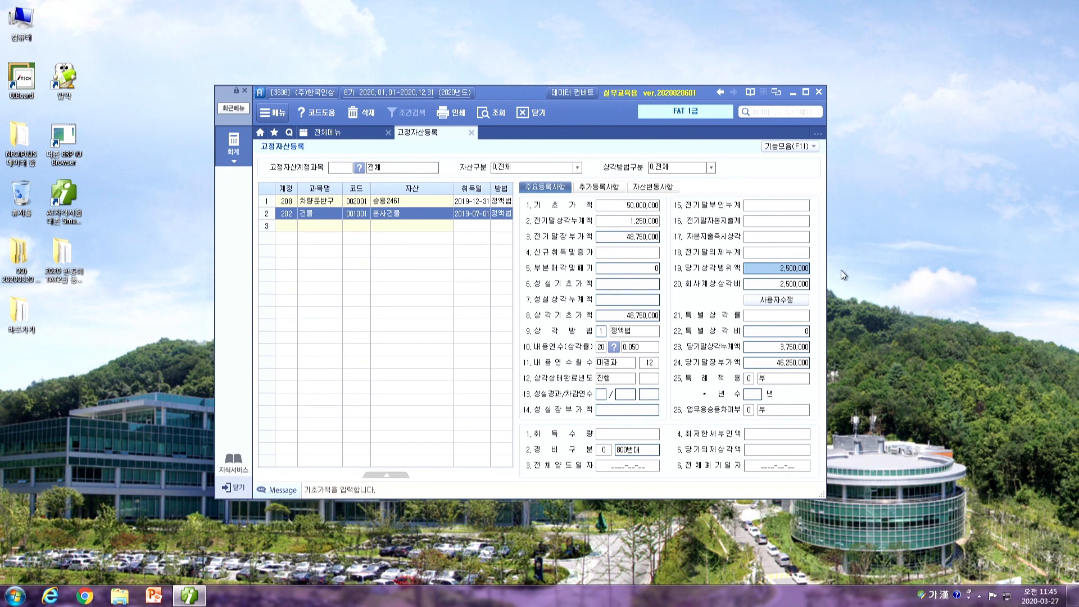
- Add a new fixed asset under account 212 (비품) with asset code 003001
{"action": "left_click", "coordinate": [288, 225]}
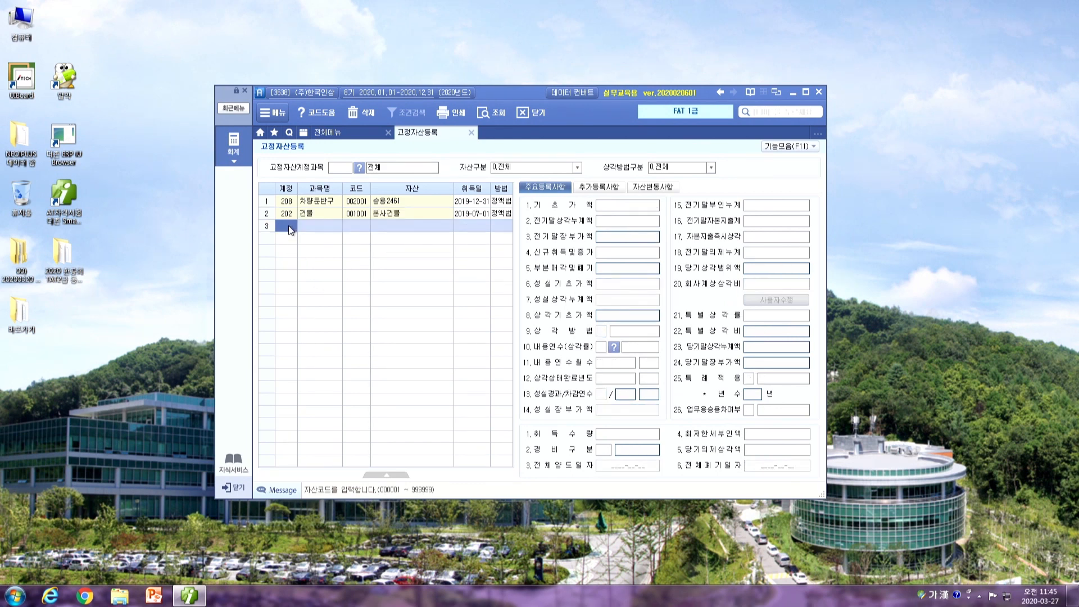
{"action": "type", "text": "212"}
{"action": "key", "text": "Return"}
{"action": "type", "text": "003001"}
{"action": "key", "text": "Return"}
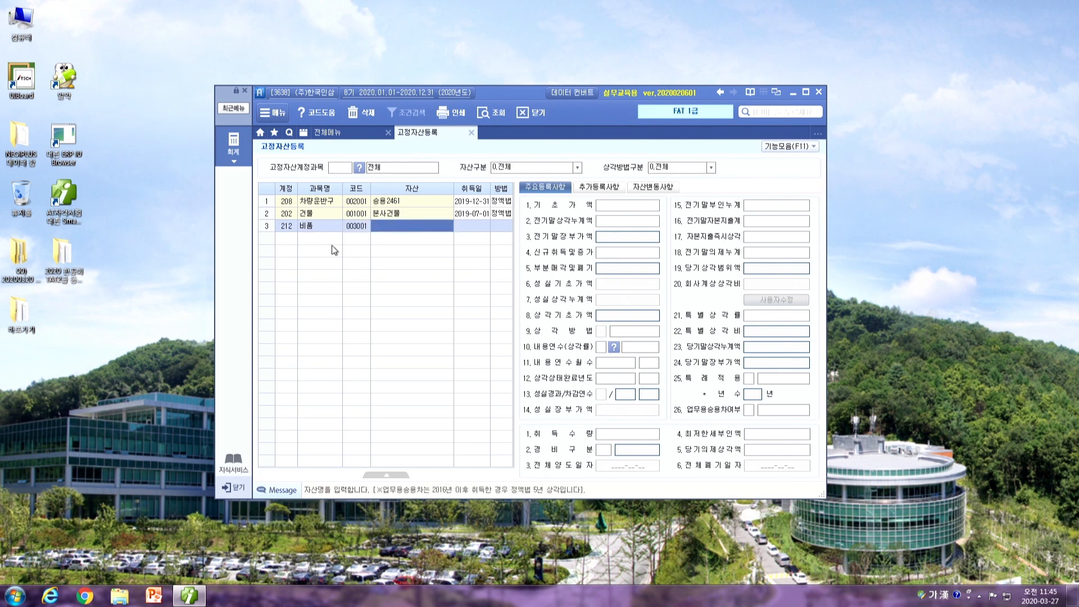
- Name the new fixtures asset 에어컨 and set its acquisition date to 2018-07-25
{"action": "type", "text": "에어컨"}
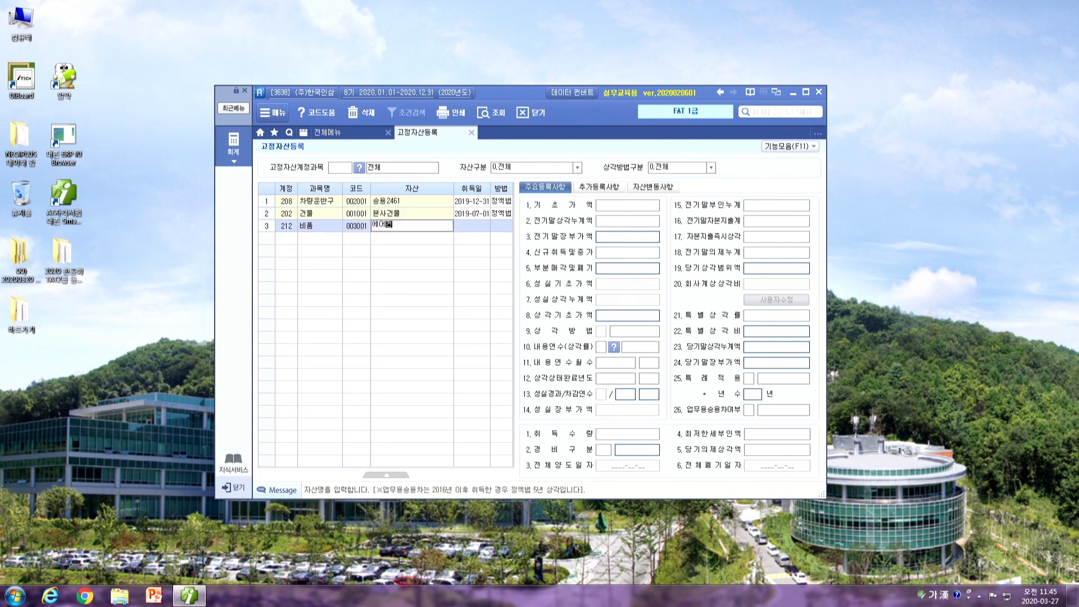
{"action": "key", "text": "Return"}
{"action": "type", "text": "20180725"}
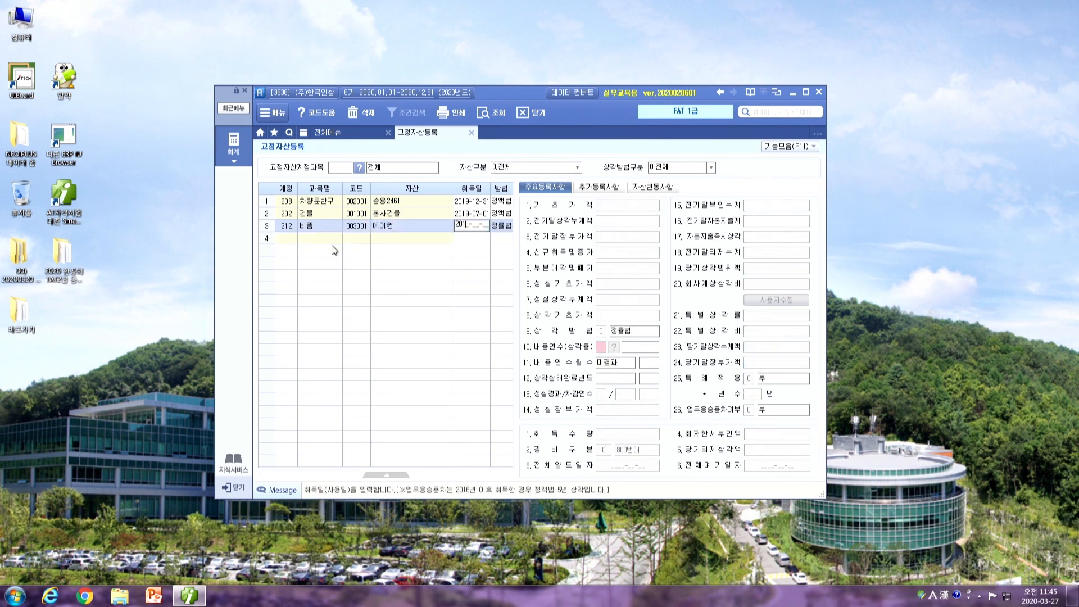
{"action": "key", "text": "Return"}
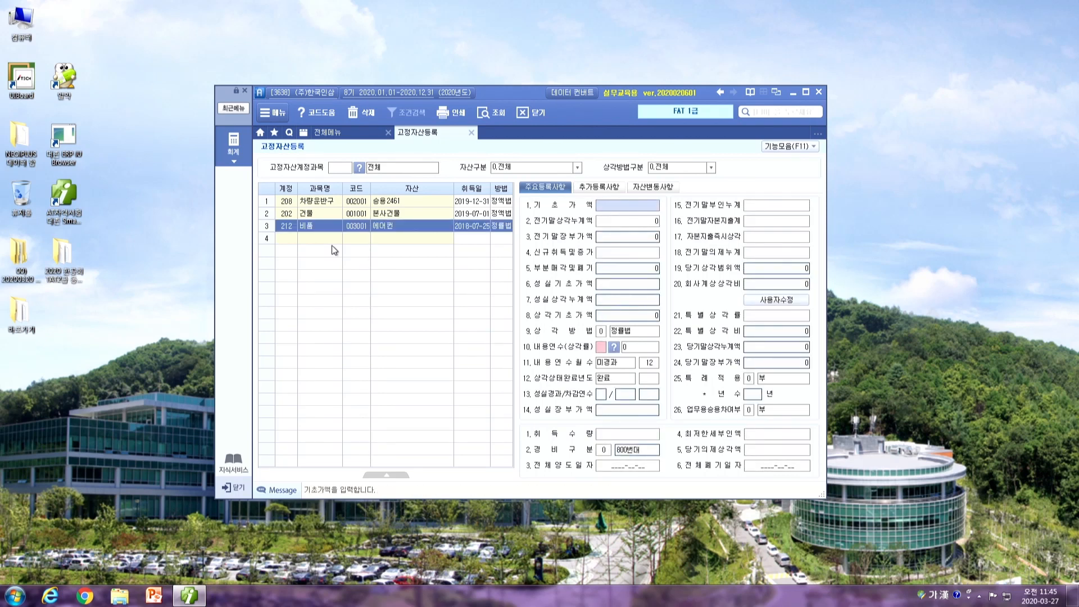
- Enter a base value of 2,432,000 and prior-period accumulated depreciation of 1,600,000 for 에어컨
{"action": "type", "text": "2432000"}
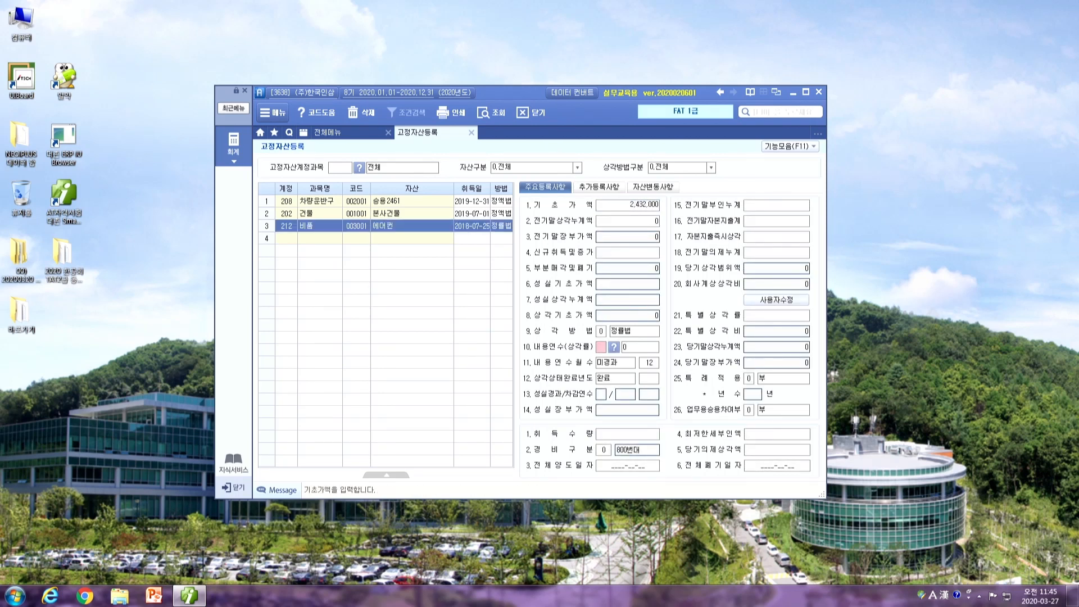
{"action": "key", "text": "Return"}
{"action": "type", "text": "1,600,00"}
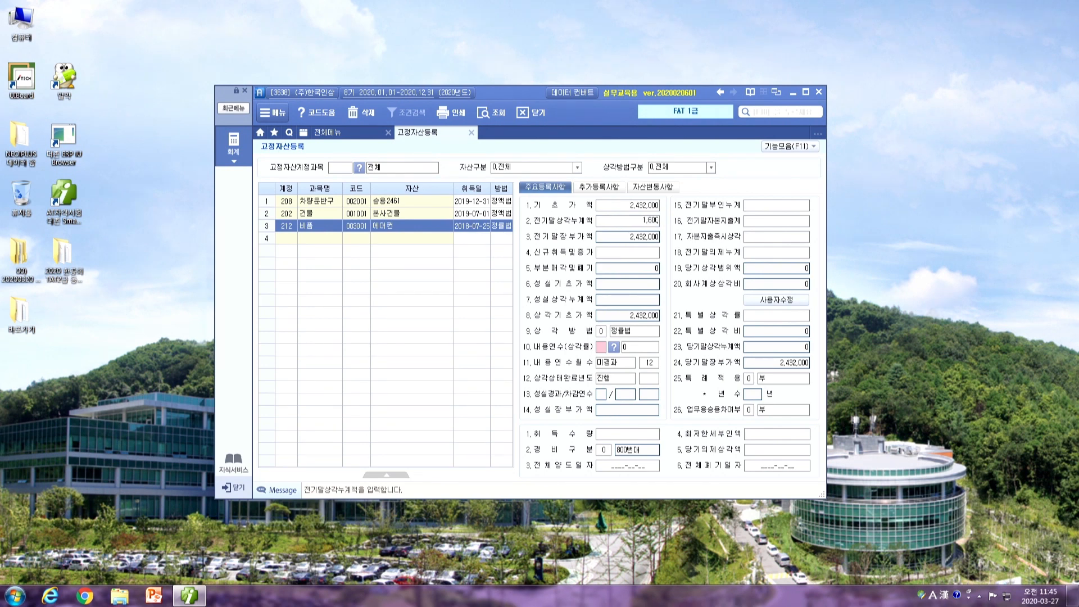
{"action": "type", "text": "0"}
{"action": "key", "text": "Return"}
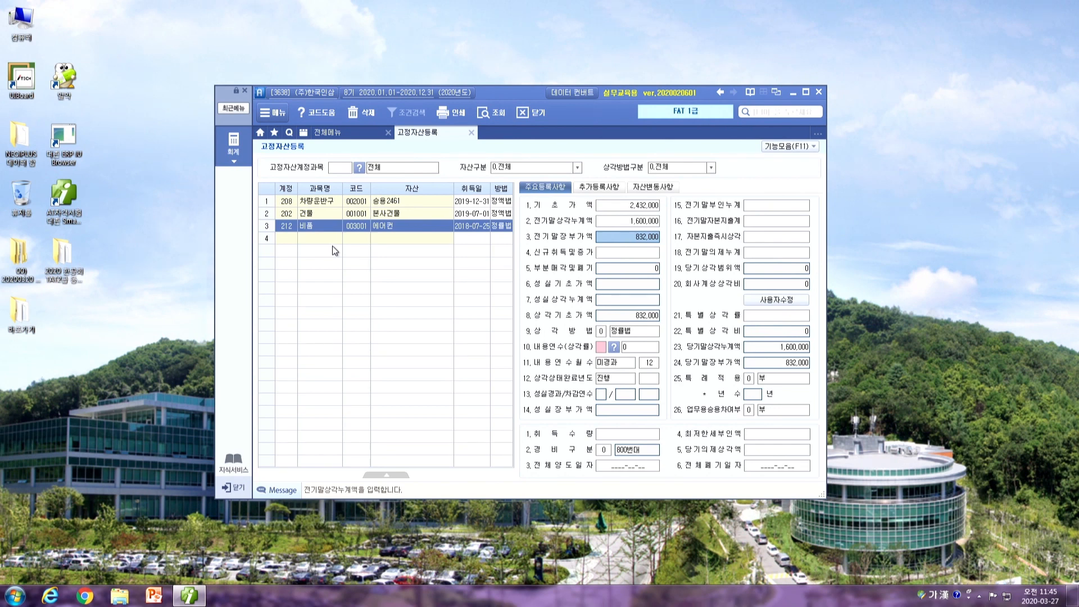
{"action": "key", "text": "Up"}
{"action": "key", "text": "Up"}
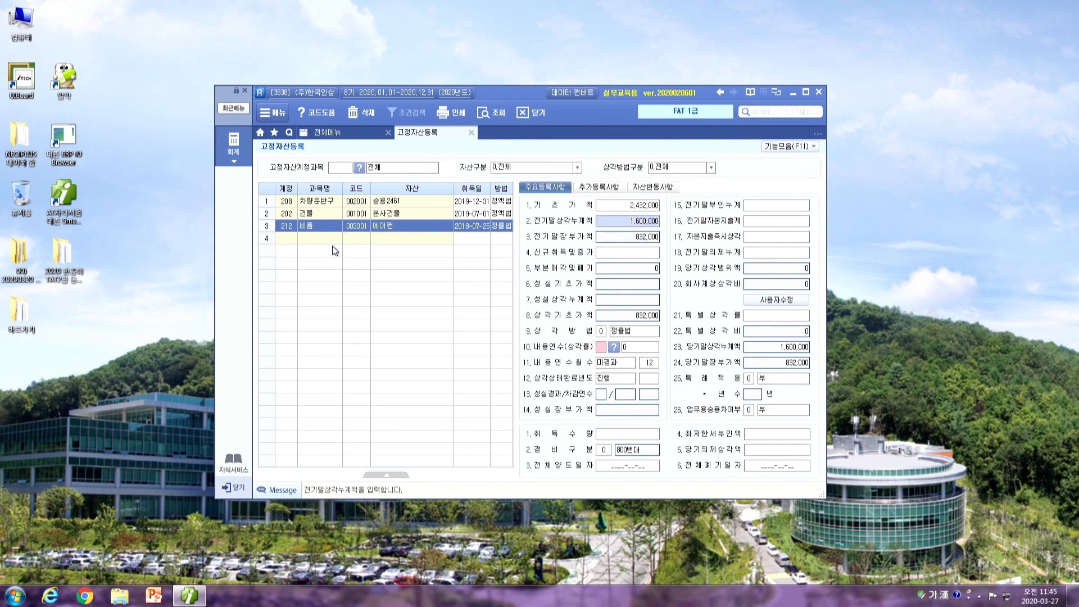
- Set the useful life of 에어컨 to 5 years and check its expense category and current-year depreciation
{"action": "key", "text": "Down"}
{"action": "key", "text": "Down"}
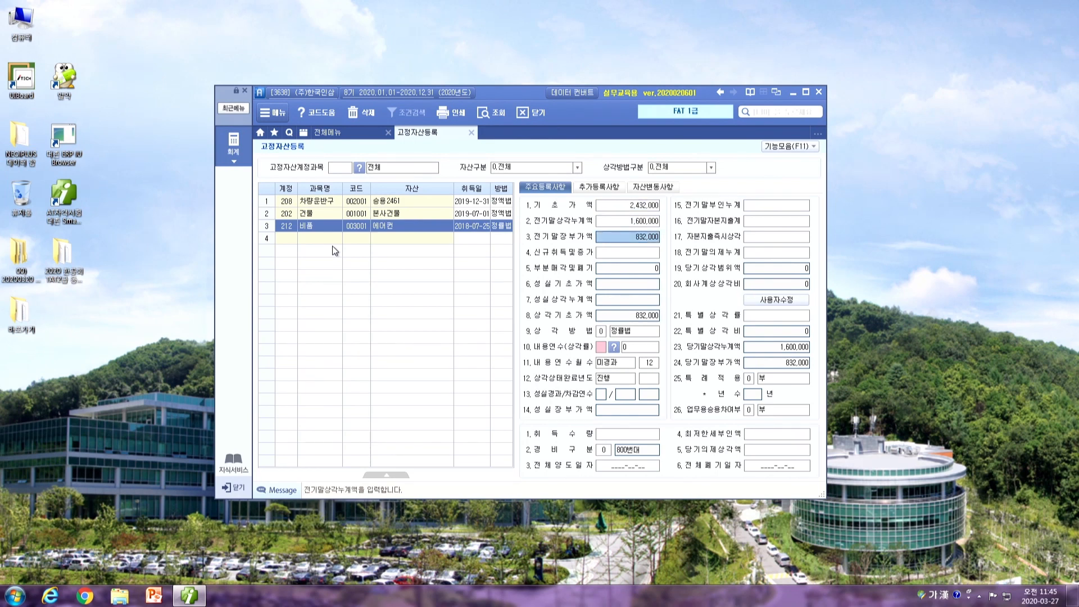
{"action": "key", "text": "Down"}
{"action": "key", "text": "Down"}
{"action": "key", "text": "Down"}
{"action": "key", "text": "Down"}
{"action": "key", "text": "Down"}
{"action": "key", "text": "Down"}
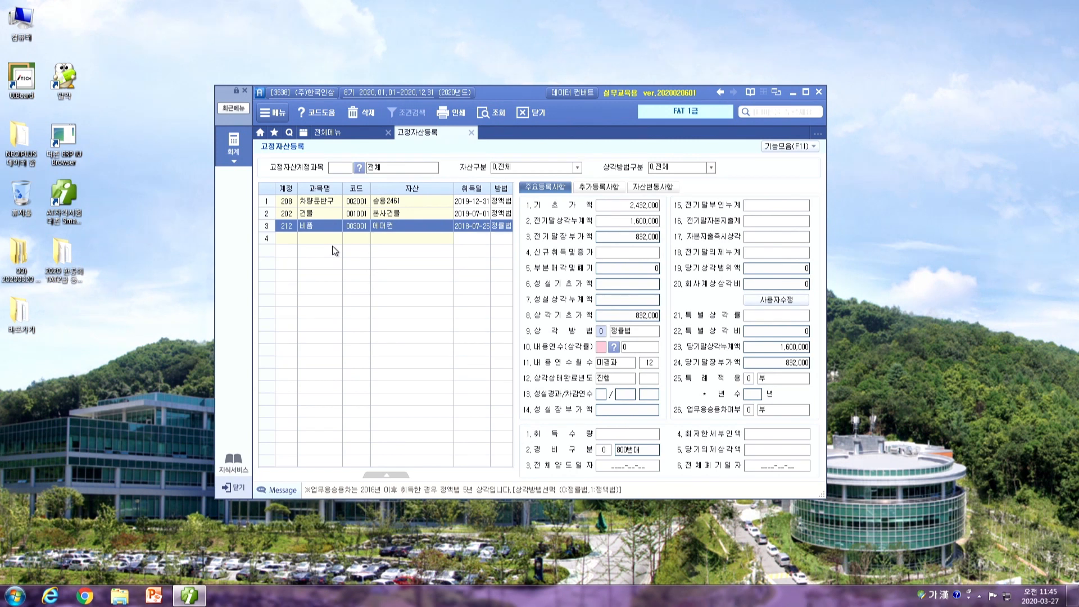
{"action": "type", "text": "5"}
{"action": "key", "text": "Return"}
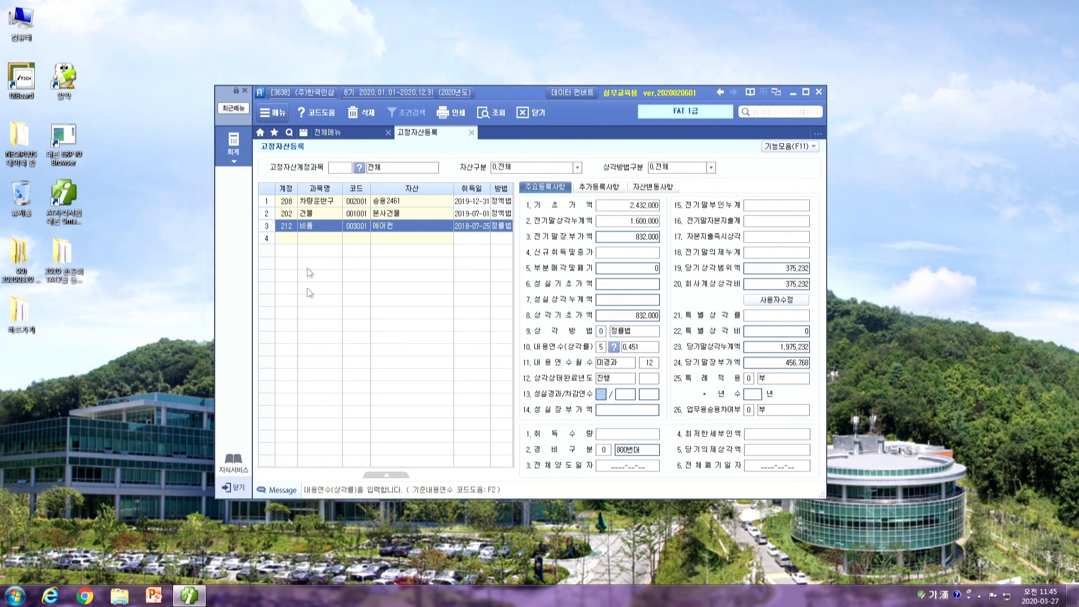
{"action": "left_click", "coordinate": [606, 450]}
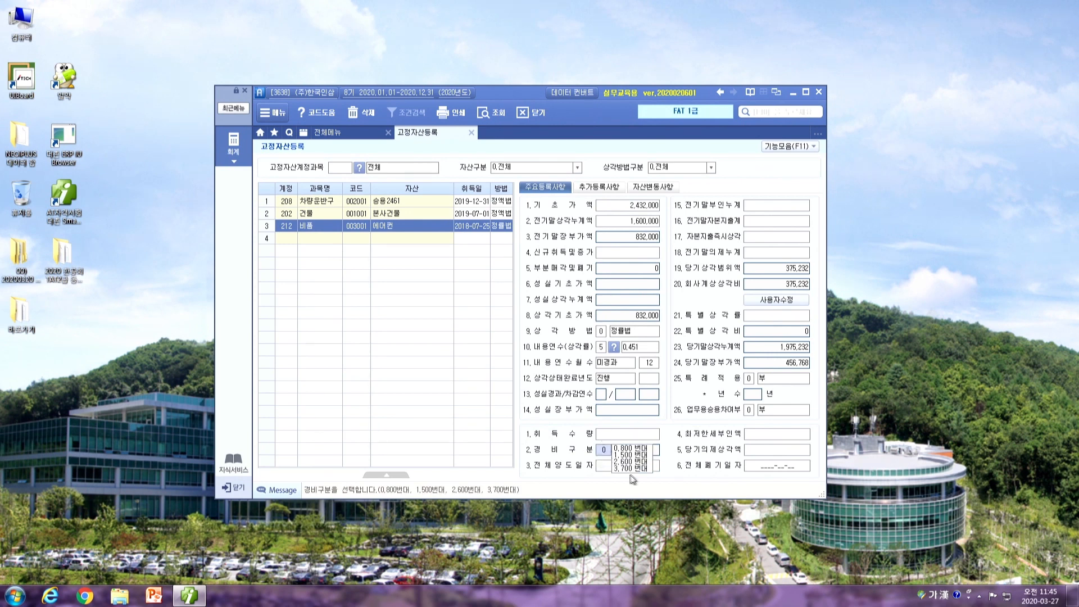
{"action": "left_click", "coordinate": [787, 273]}
{"action": "left_click", "coordinate": [801, 285]}
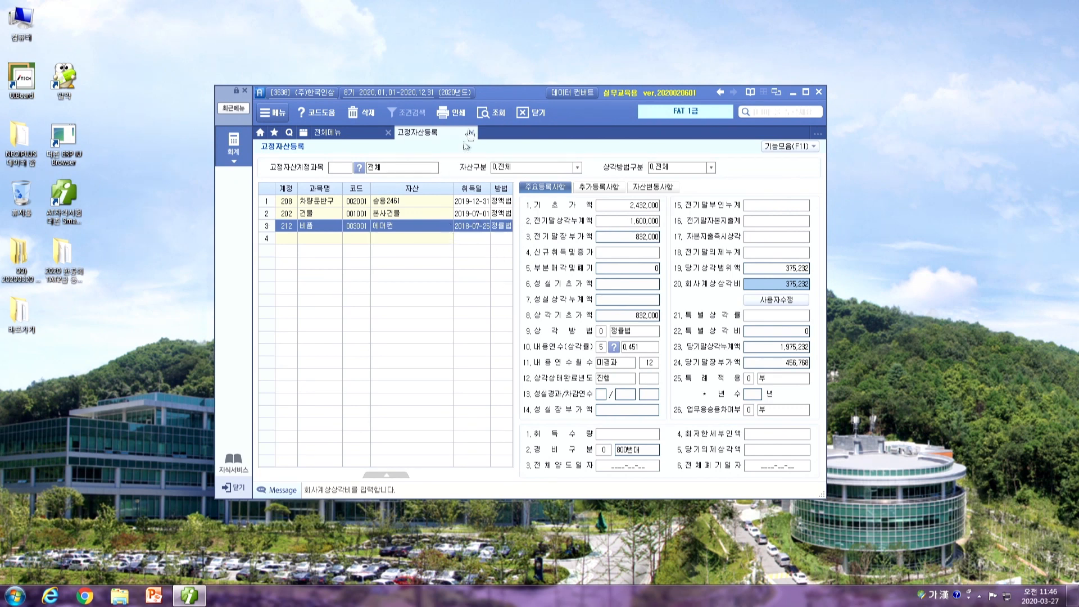
- Close 고정자산등록 and reopen it to reload the list of registered assets
{"action": "left_click", "coordinate": [289, 243]}
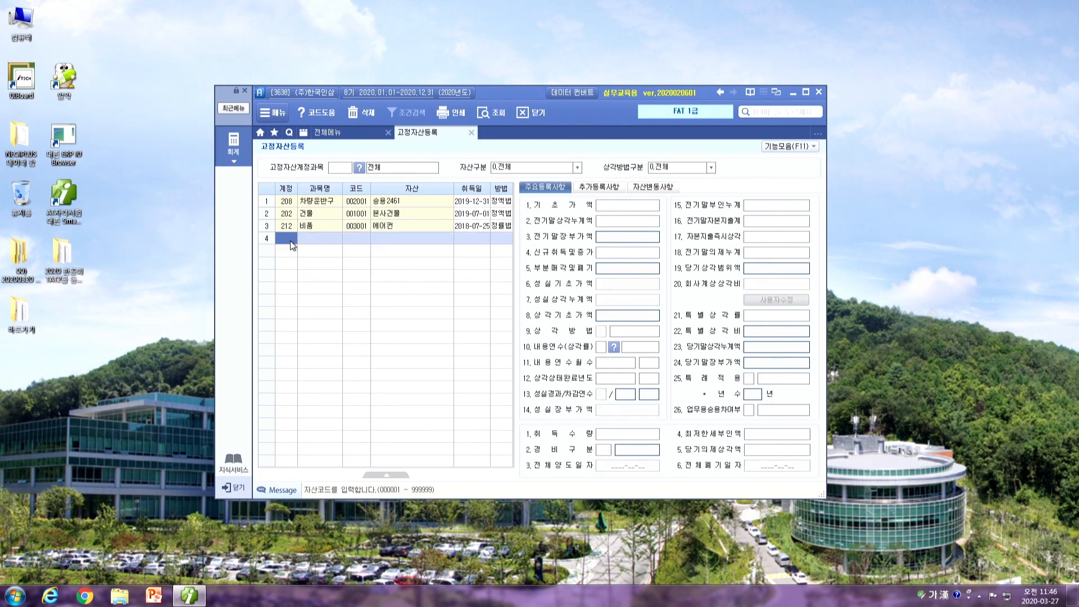
{"action": "left_click", "coordinate": [471, 132]}
{"action": "left_click", "coordinate": [590, 185]}
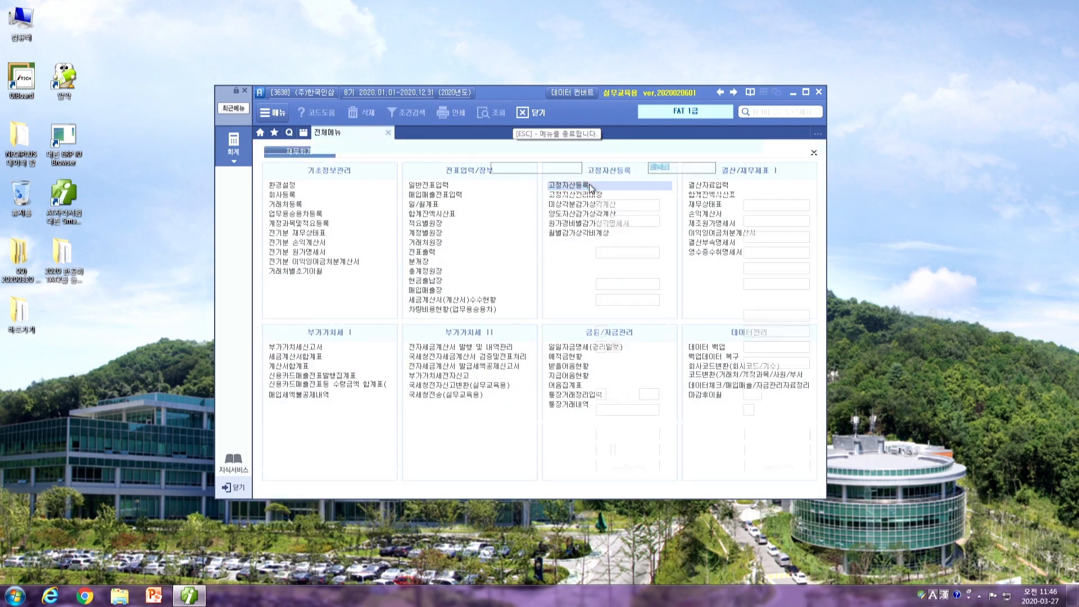
{"action": "key", "text": "Return"}
{"action": "key", "text": "Return"}
{"action": "key", "text": "Return"}
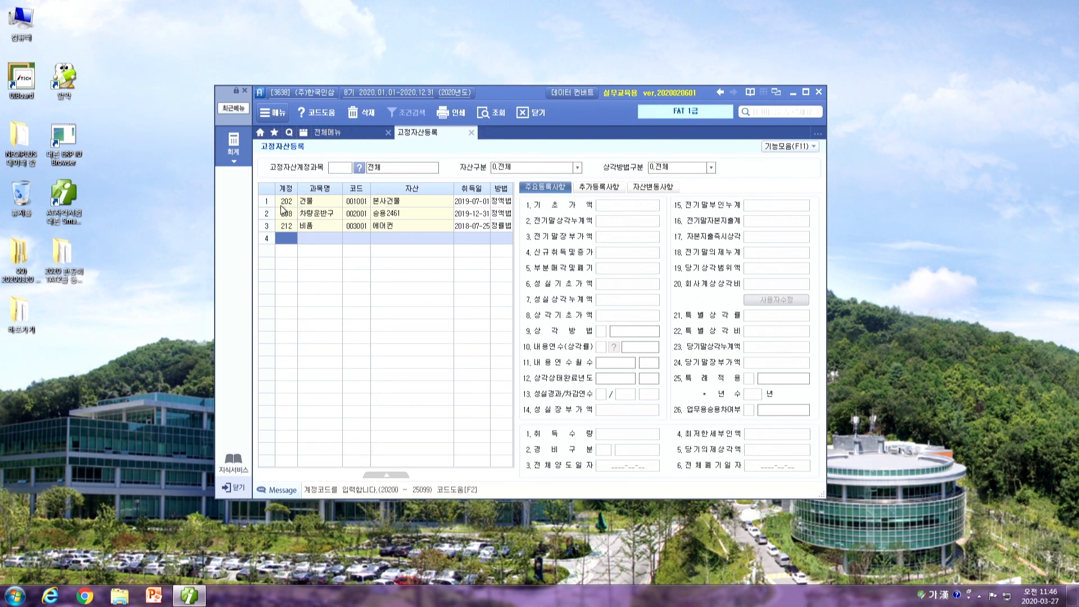
- Review the registered building, vehicle and fixtures entries and their acquisition dates
{"action": "left_click", "coordinate": [290, 203]}
{"action": "left_click", "coordinate": [286, 215]}
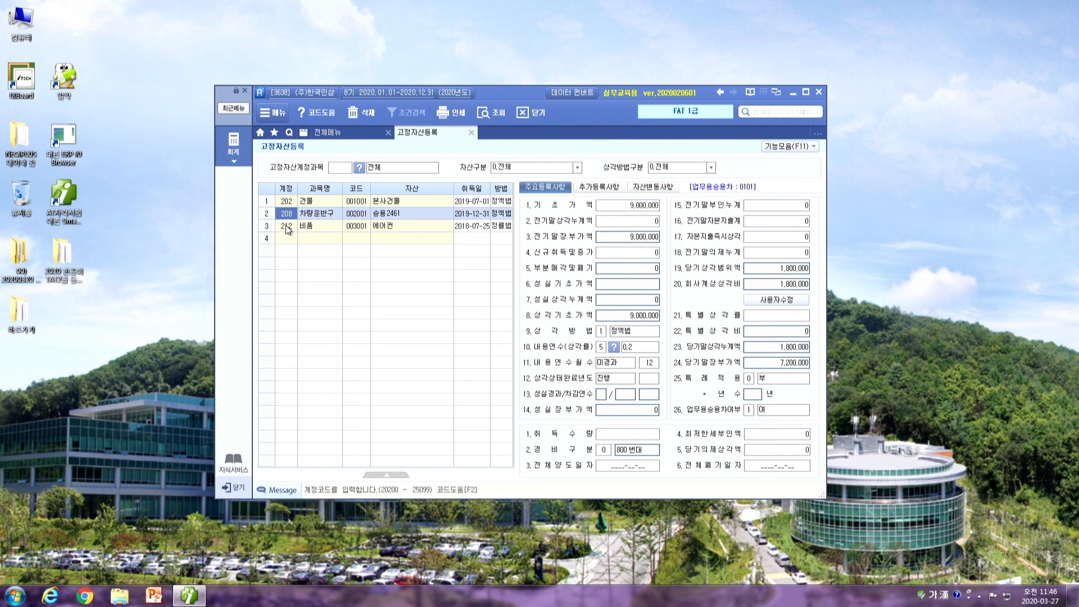
{"action": "left_click", "coordinate": [288, 228]}
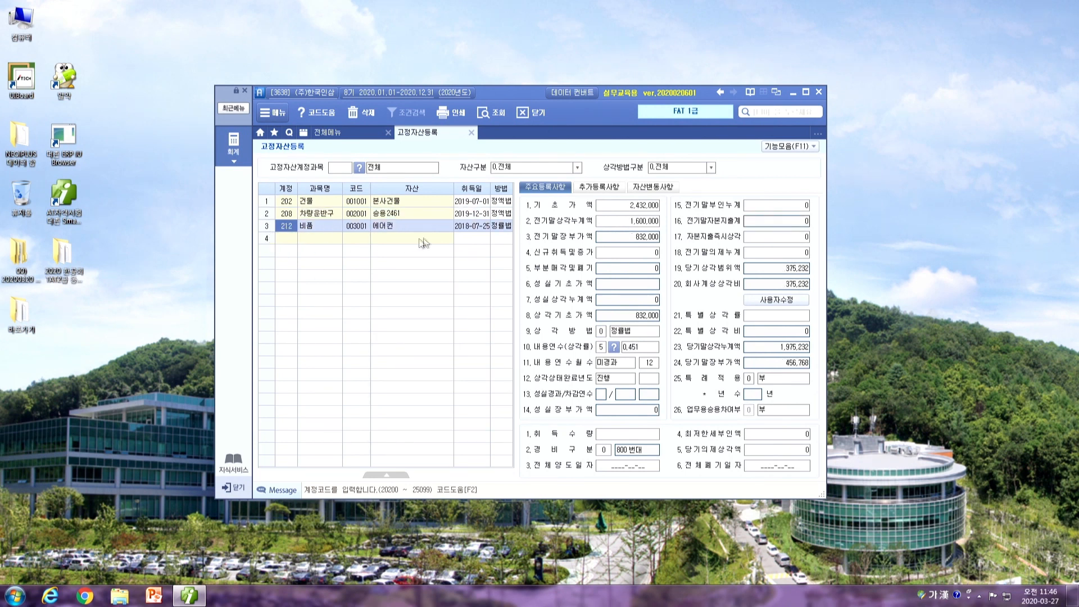
{"action": "left_click", "coordinate": [487, 204]}
{"action": "left_click", "coordinate": [477, 214]}
{"action": "left_click", "coordinate": [475, 227]}
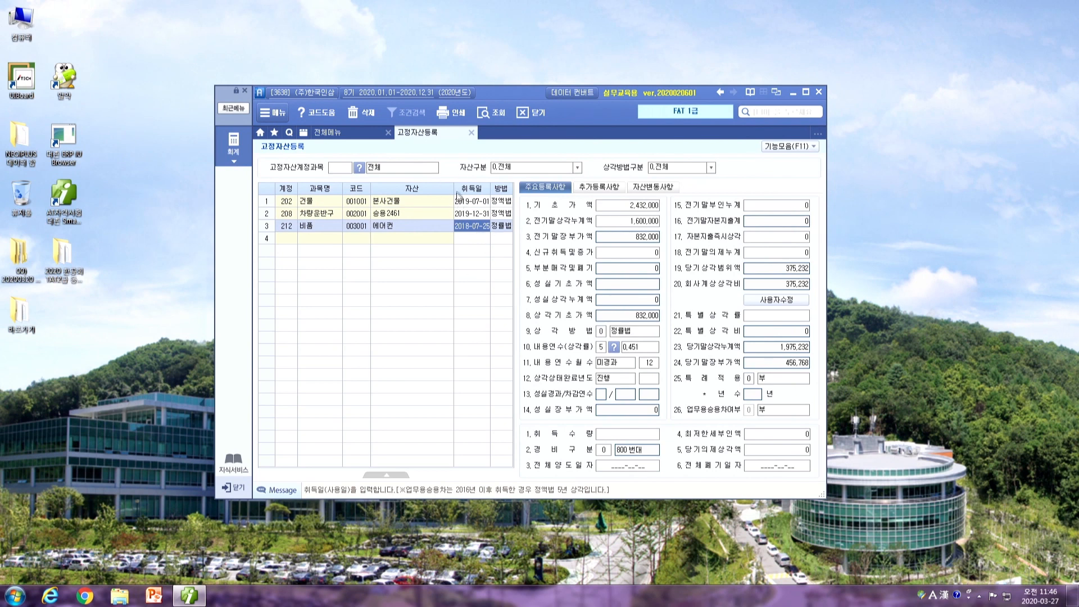
{"action": "left_click", "coordinate": [465, 215]}
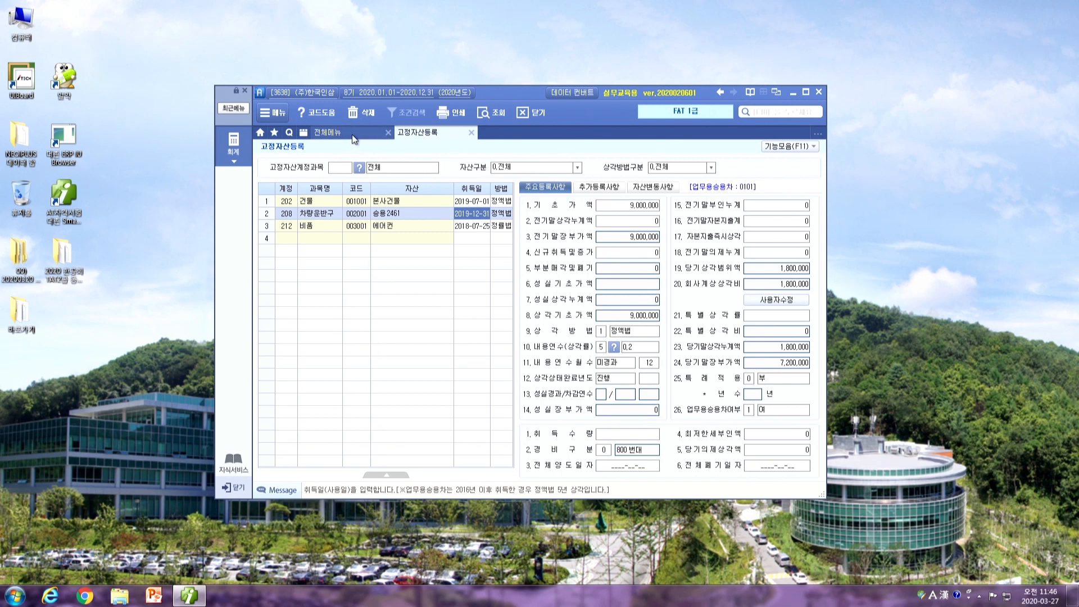
- Open 고정자산관리대장 and list the fixed assets with every filter set to 전체
{"action": "left_click", "coordinate": [353, 132]}
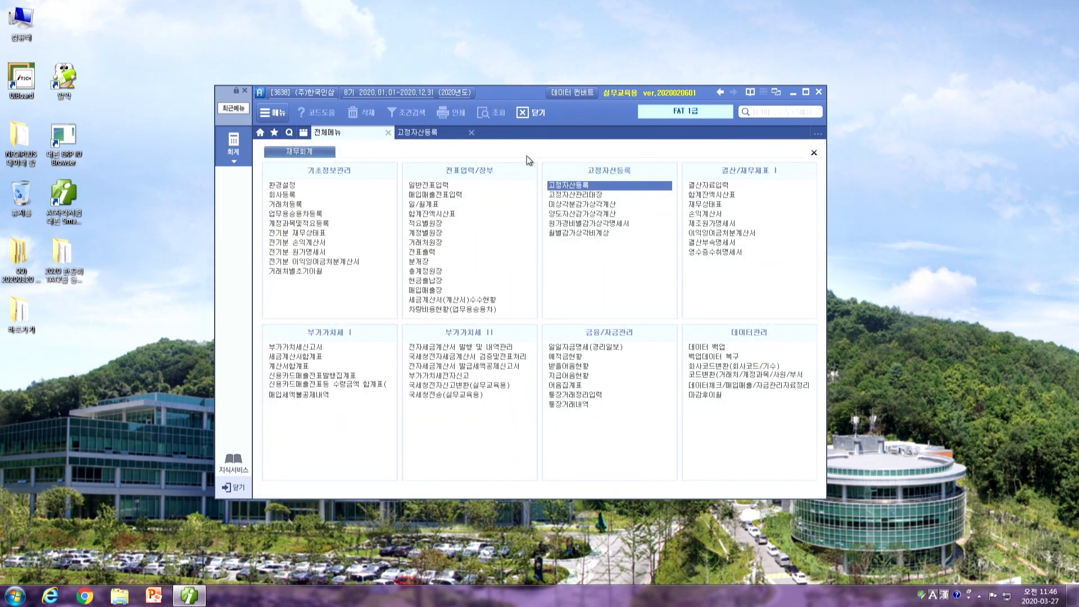
{"action": "left_click", "coordinate": [556, 195]}
{"action": "key", "text": "Return"}
{"action": "key", "text": "Return"}
{"action": "key", "text": "Return"}
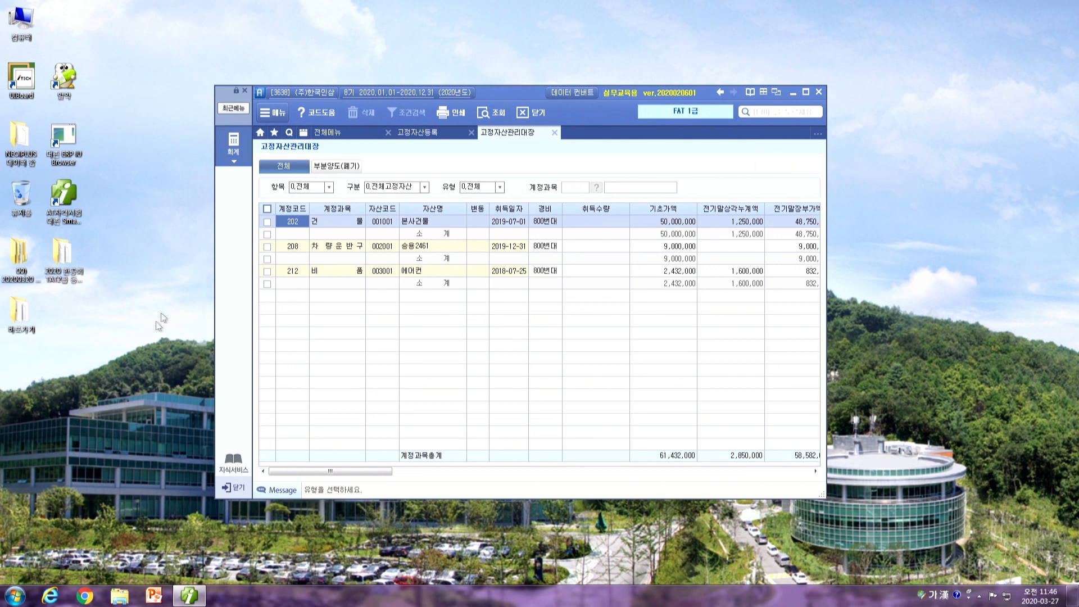
- Examine the 회사계상상각비 of 본사건물, 승용2461 and 에어컨 in the asset ledger
{"action": "left_click_drag", "start_coordinate": [364, 473], "coordinate": [813, 529]}
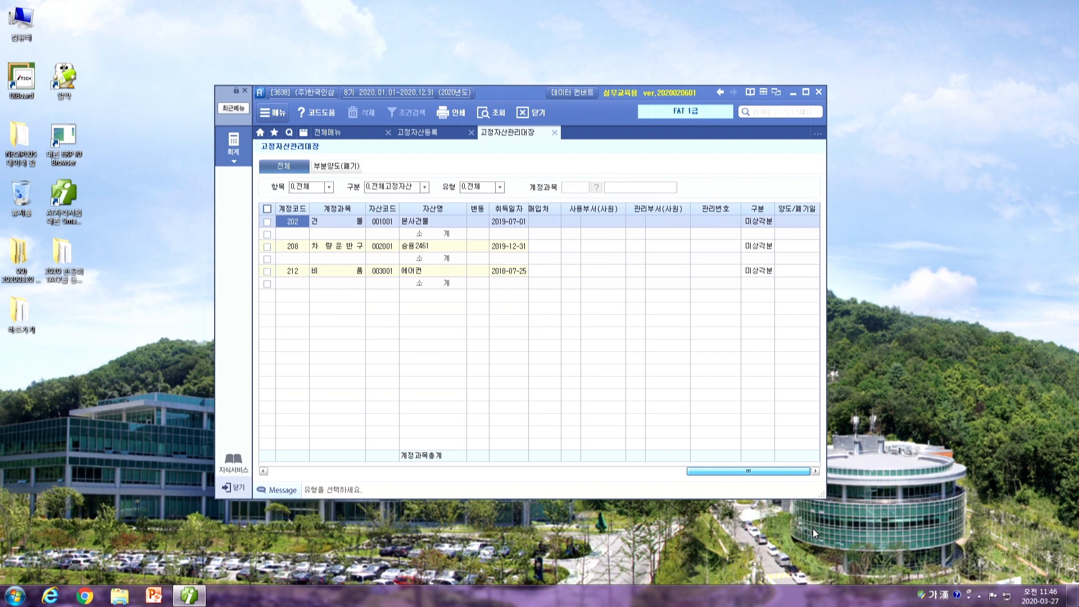
{"action": "left_click_drag", "start_coordinate": [790, 476], "coordinate": [639, 436]}
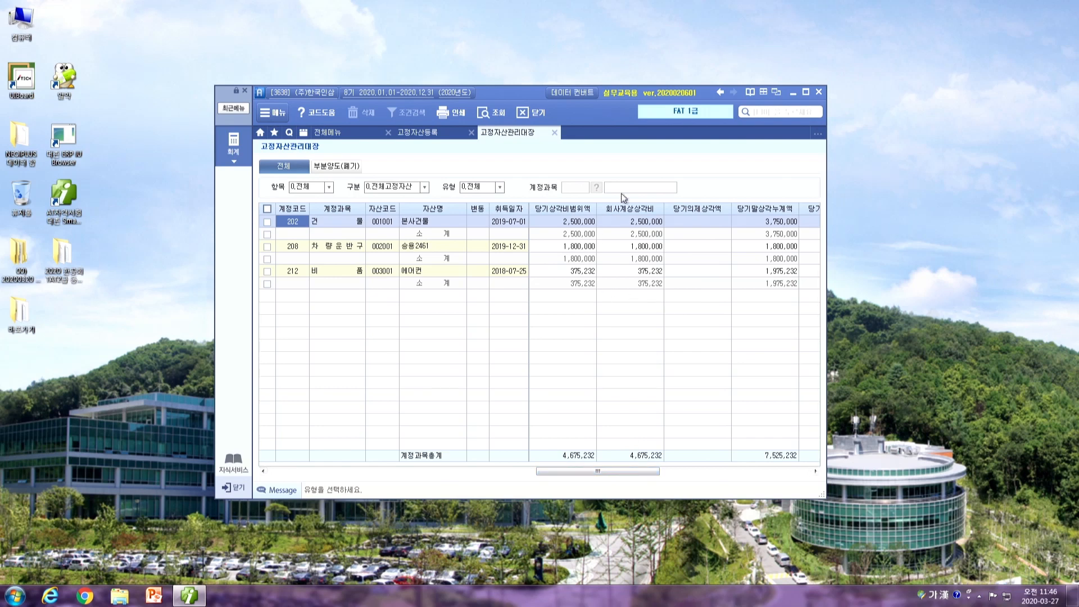
{"action": "left_click", "coordinate": [632, 223]}
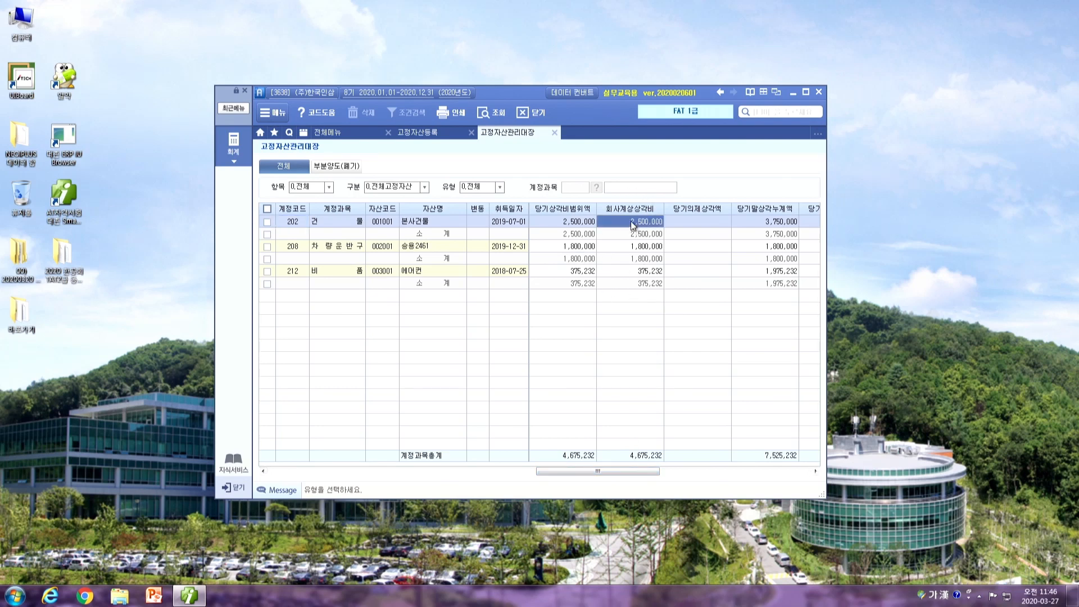
{"action": "left_click", "coordinate": [629, 250]}
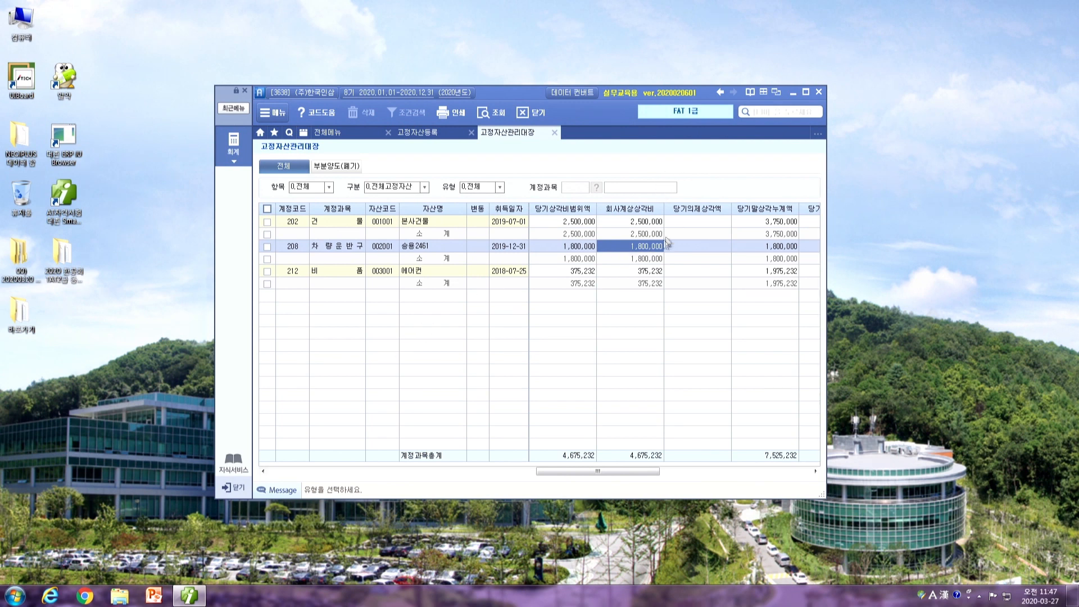
{"action": "left_click", "coordinate": [636, 275]}
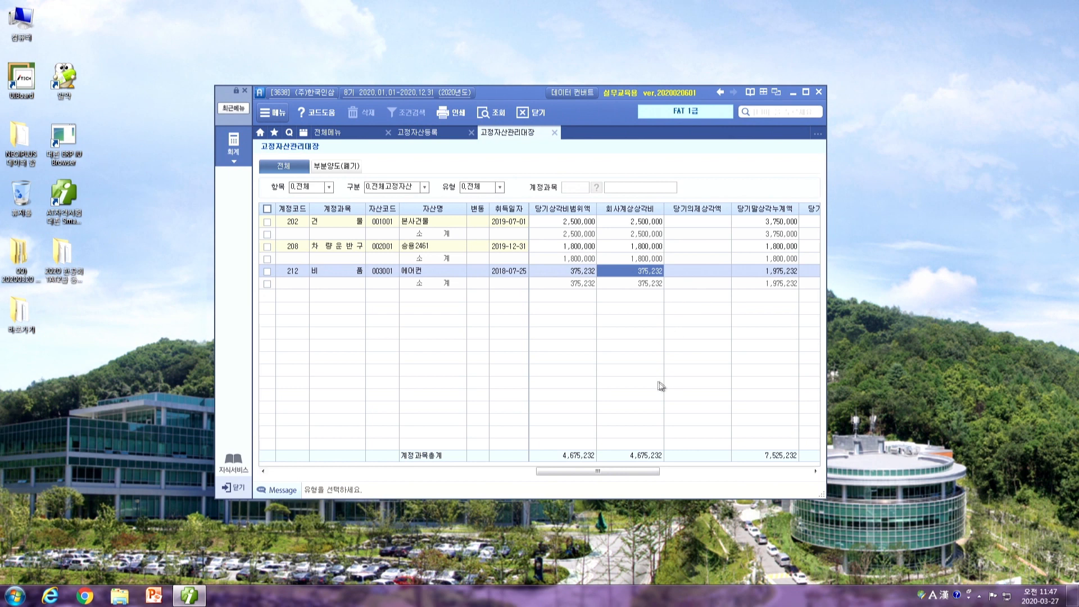
- Open 월별감가상각비계상 and query depreciation through month 12 for all expense categories
{"action": "left_click", "coordinate": [339, 133]}
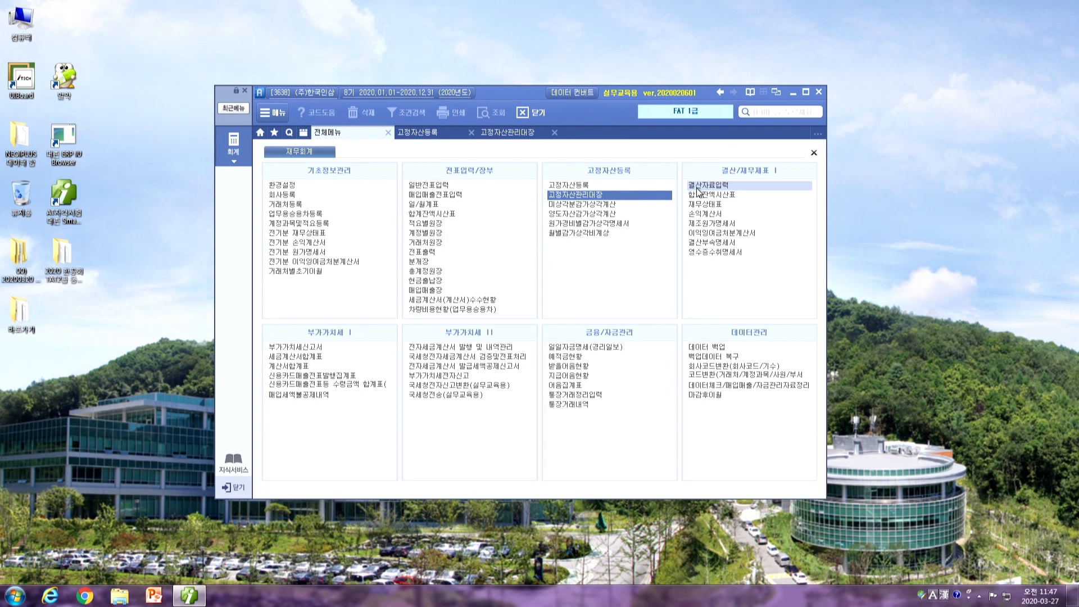
{"action": "left_click", "coordinate": [581, 233]}
{"action": "type", "text": "12"}
{"action": "key", "text": "Return"}
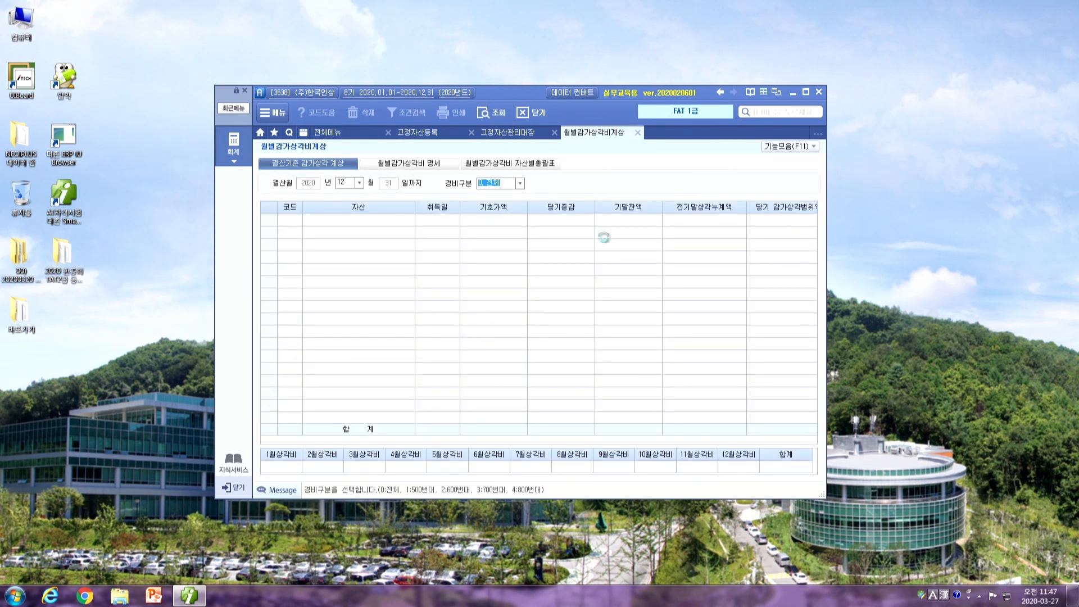
{"action": "left_click_drag", "start_coordinate": [445, 440], "coordinate": [713, 423]}
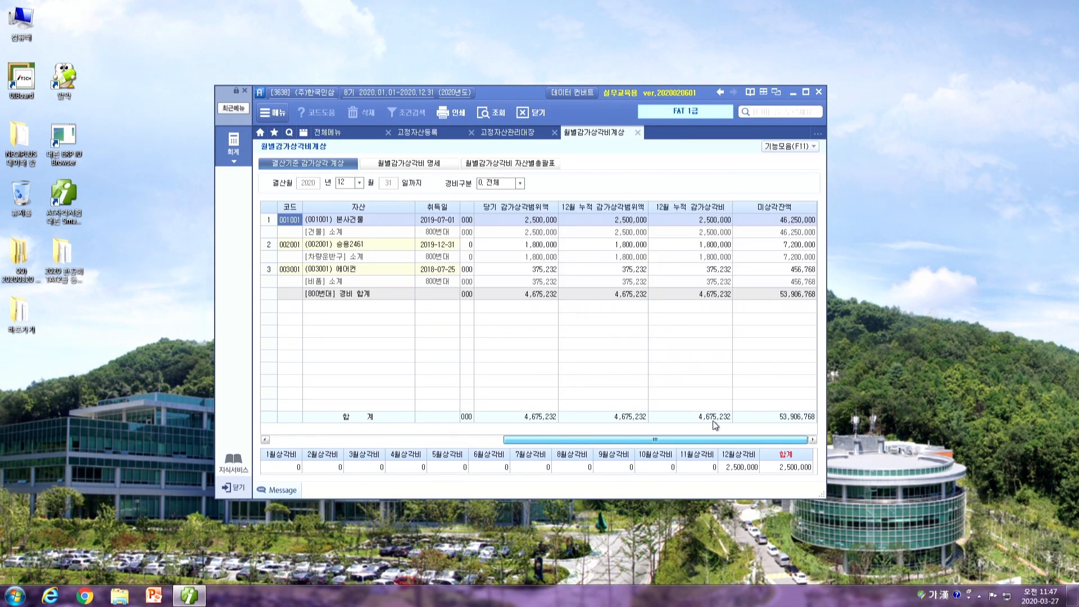
{"action": "left_click_drag", "start_coordinate": [713, 421], "coordinate": [712, 421]}
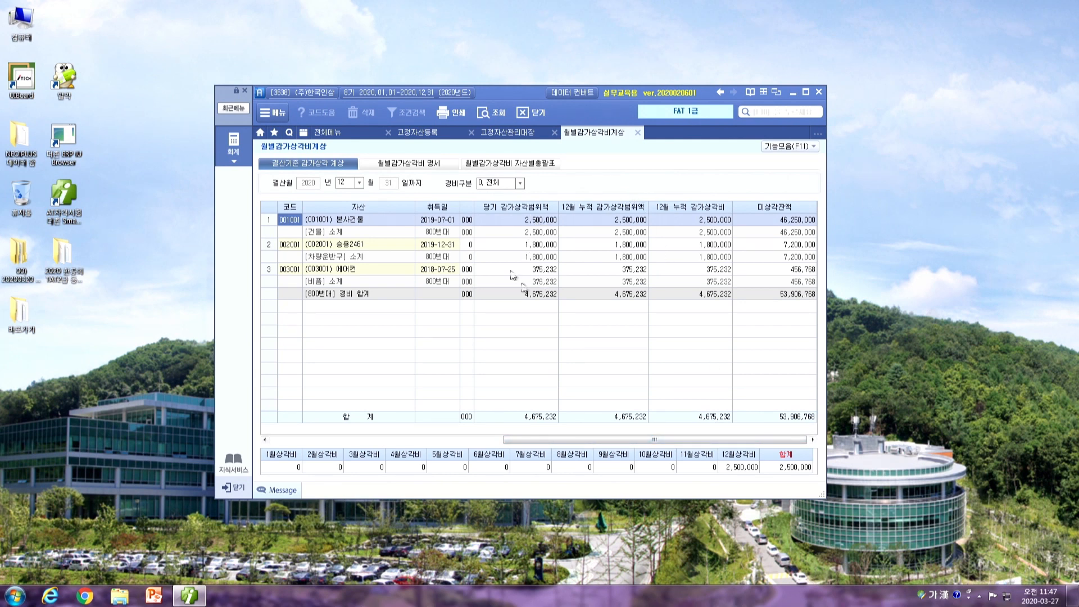
- Examine how each asset's depreciation is distributed across the monthly amounts, from 본사건물 to 에어컨
{"action": "left_click", "coordinate": [747, 471]}
{"action": "left_click", "coordinate": [532, 467]}
{"action": "left_click", "coordinate": [654, 465]}
{"action": "left_click", "coordinate": [740, 466]}
{"action": "left_click", "coordinate": [654, 468]}
{"action": "left_click", "coordinate": [438, 467]}
{"action": "left_click", "coordinate": [376, 471]}
{"action": "left_click", "coordinate": [740, 471]}
{"action": "left_click", "coordinate": [545, 246]}
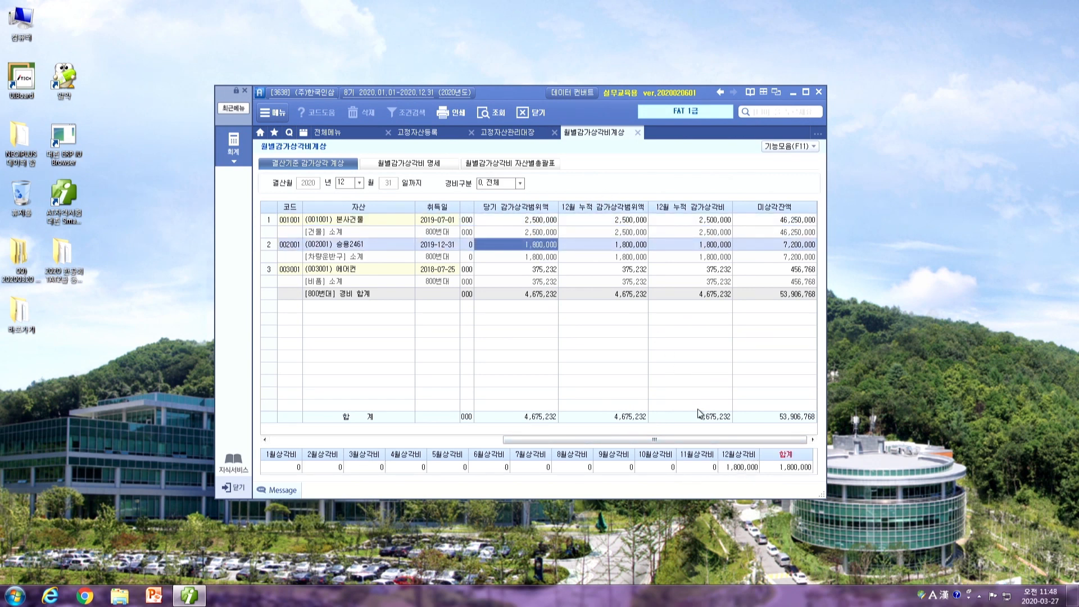
{"action": "left_click", "coordinate": [531, 270]}
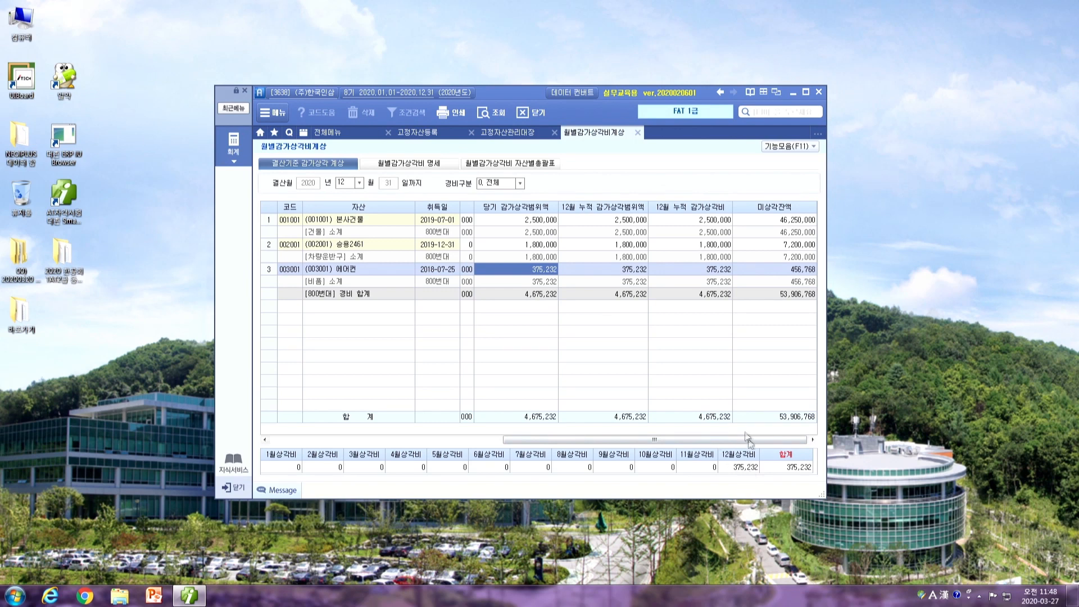
{"action": "left_click", "coordinate": [443, 463]}
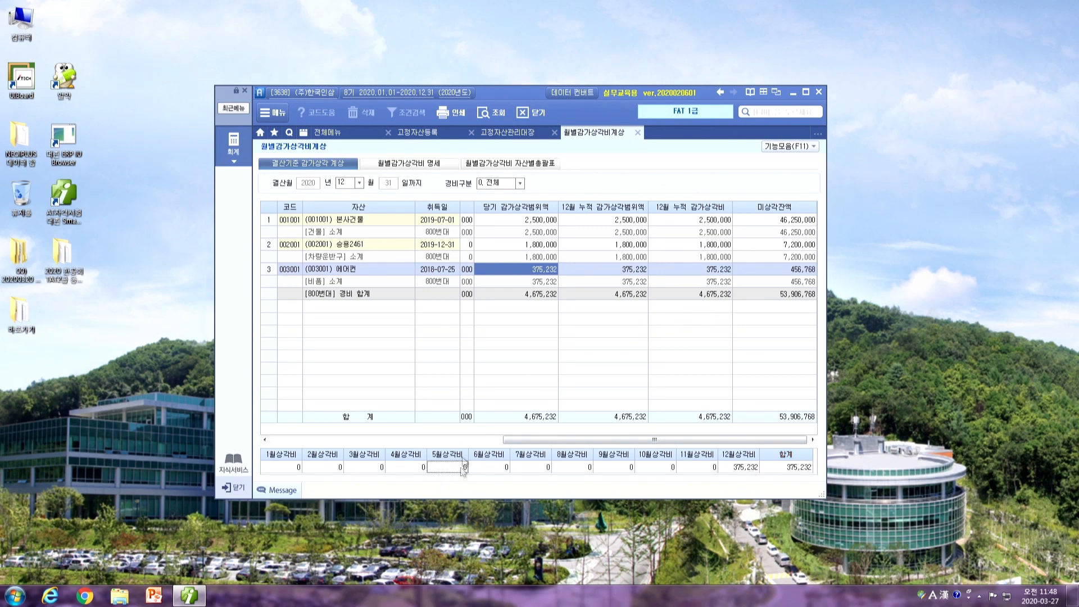
- View the month choices of 조회월 삭제 and leave without deleting any queried month
{"action": "left_click", "coordinate": [814, 148]}
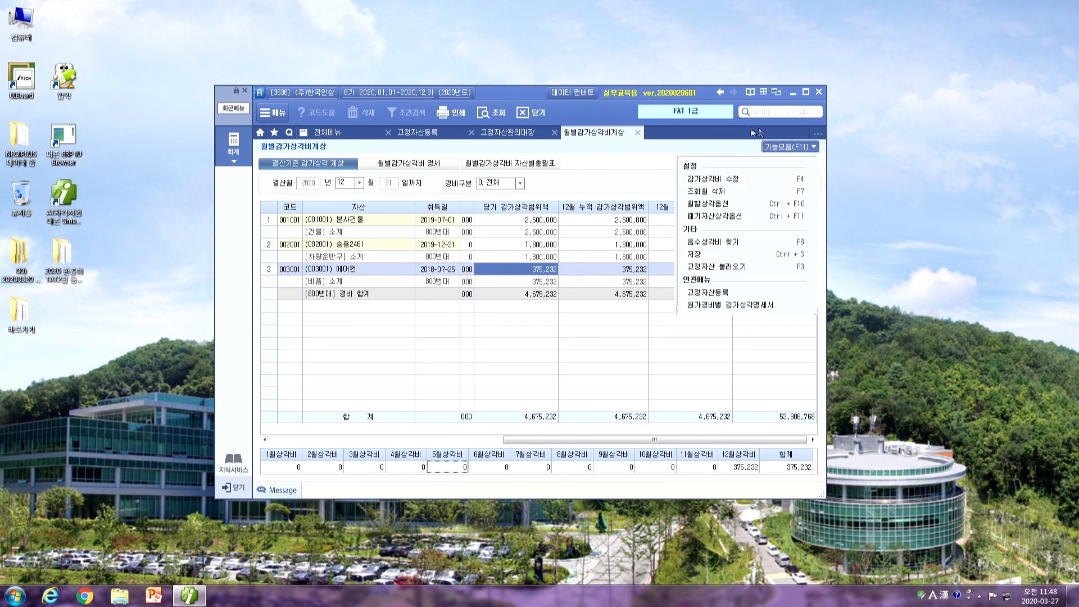
{"action": "left_click", "coordinate": [707, 191]}
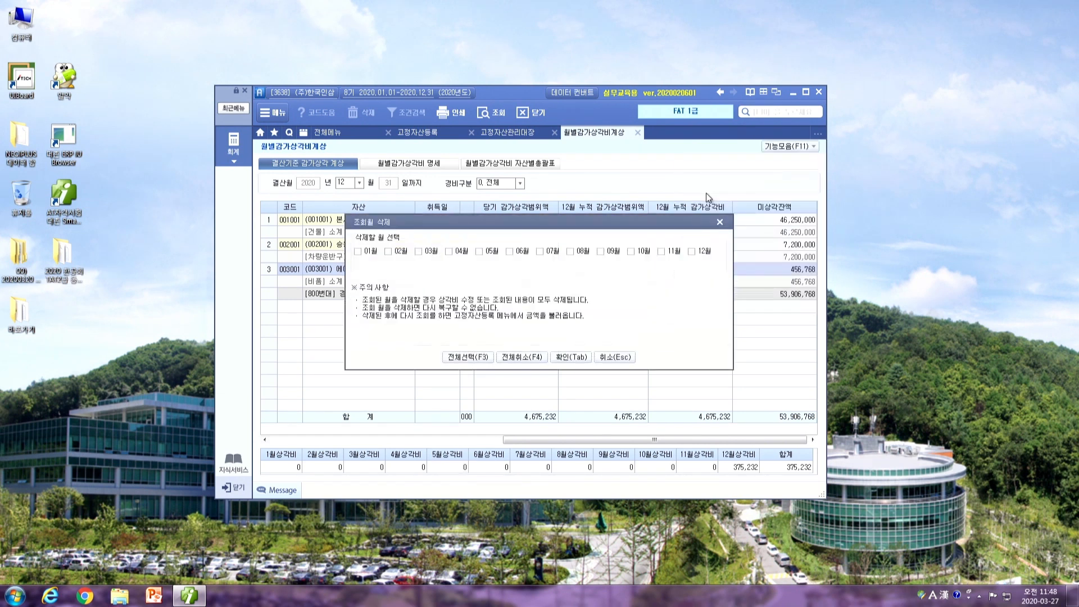
{"action": "left_click", "coordinate": [419, 252]}
{"action": "left_click", "coordinate": [719, 222]}
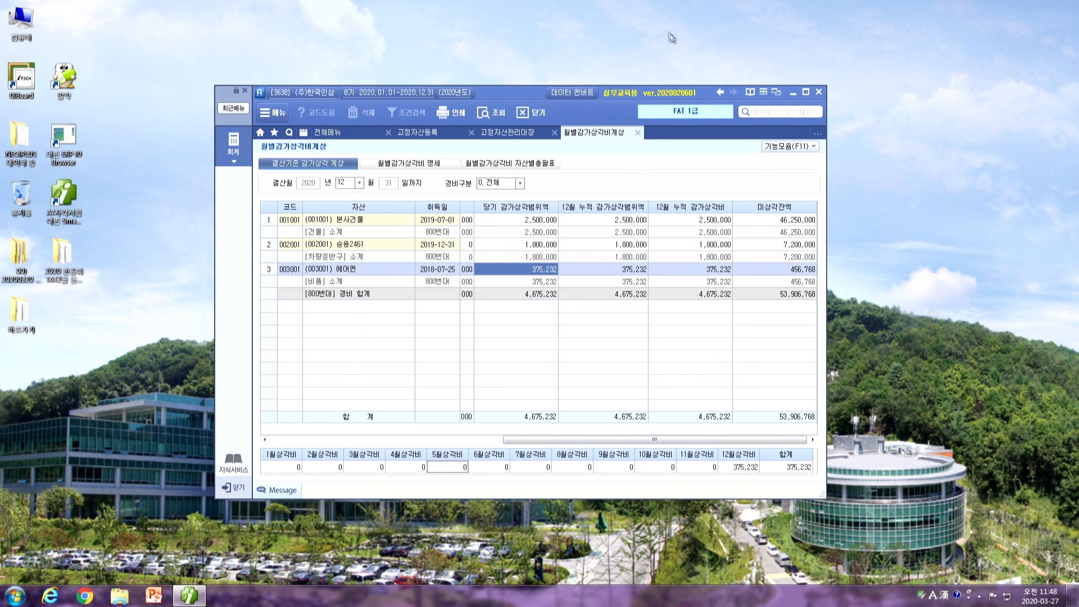
- Close 월별감가상각비계상, 고정자산관리대장 and 고정자산등록
{"action": "left_click", "coordinate": [638, 133]}
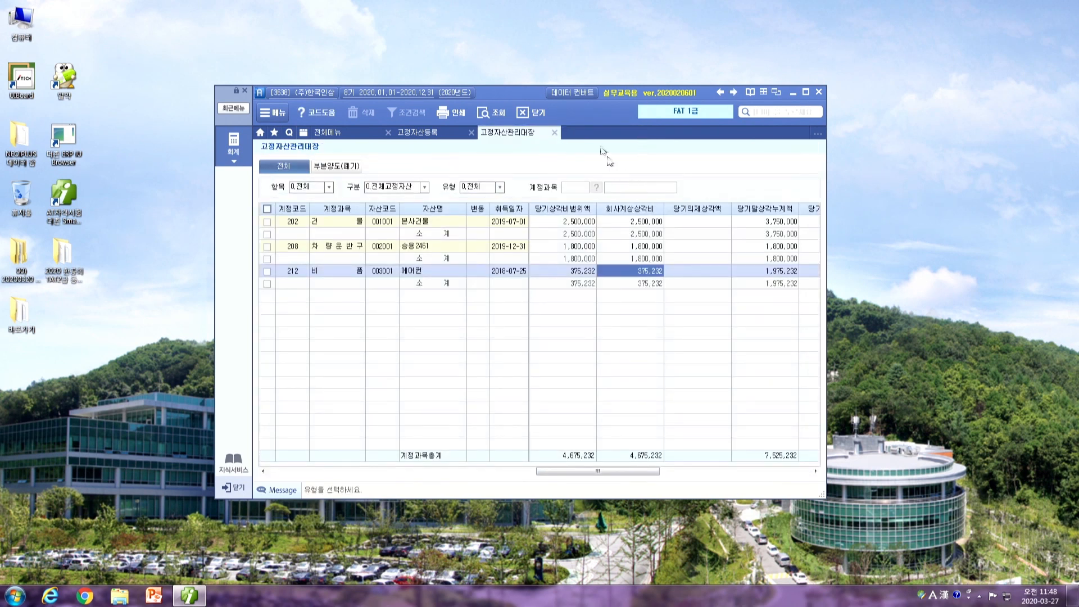
{"action": "left_click", "coordinate": [555, 133]}
{"action": "left_click", "coordinate": [471, 133]}
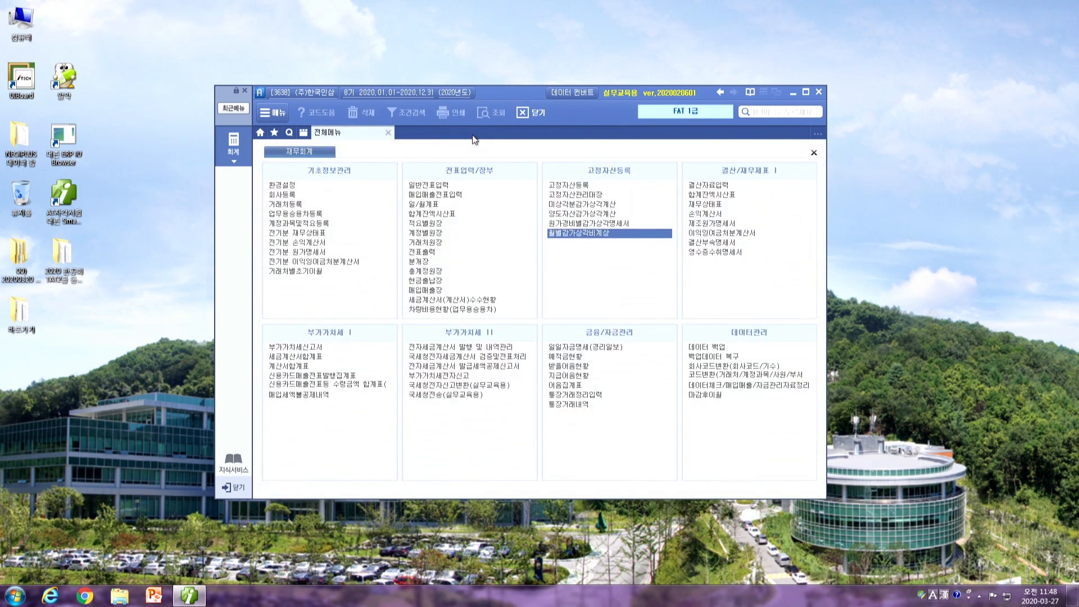
- Query 월별감가상각비계상 through month 12 for all expense categories again and save its data on closing
{"action": "left_click", "coordinate": [582, 233]}
{"action": "type", "text": "12"}
{"action": "key", "text": "Return"}
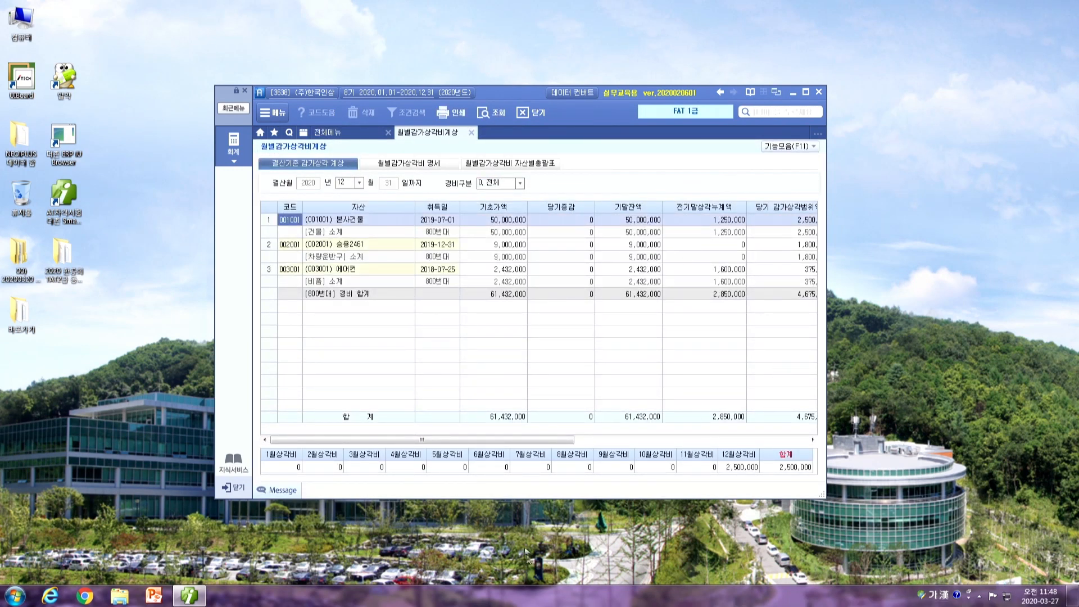
{"action": "left_click", "coordinate": [472, 133]}
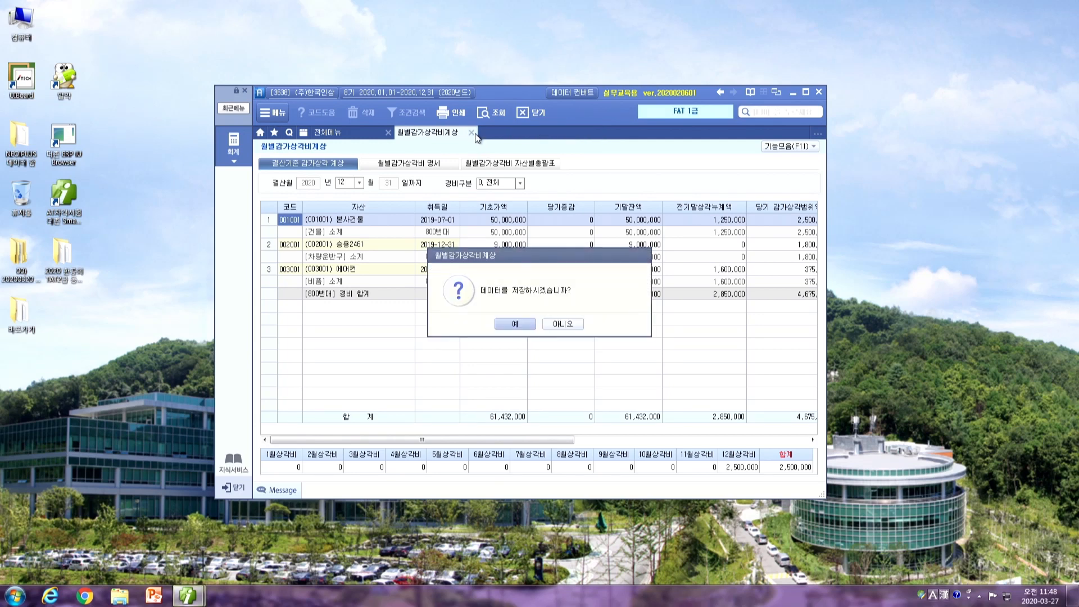
{"action": "left_click", "coordinate": [503, 327]}
- Query 결산자료입력 from month 01 to 12 of 2020, confirming 매출원가 및 경비선택 without a cost code
{"action": "left_click", "coordinate": [723, 185]}
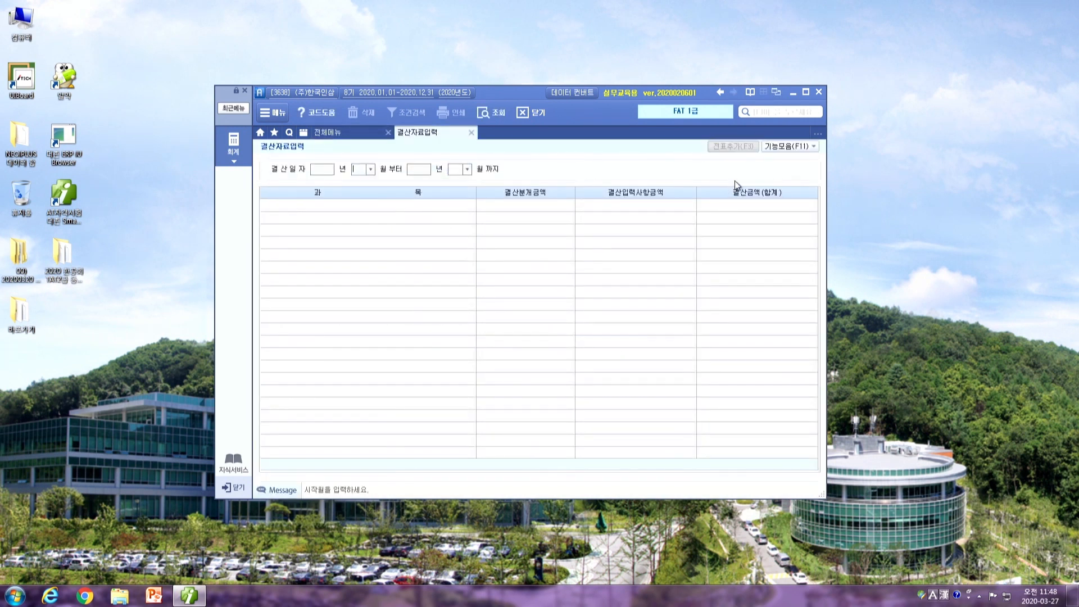
{"action": "left_click", "coordinate": [810, 147]}
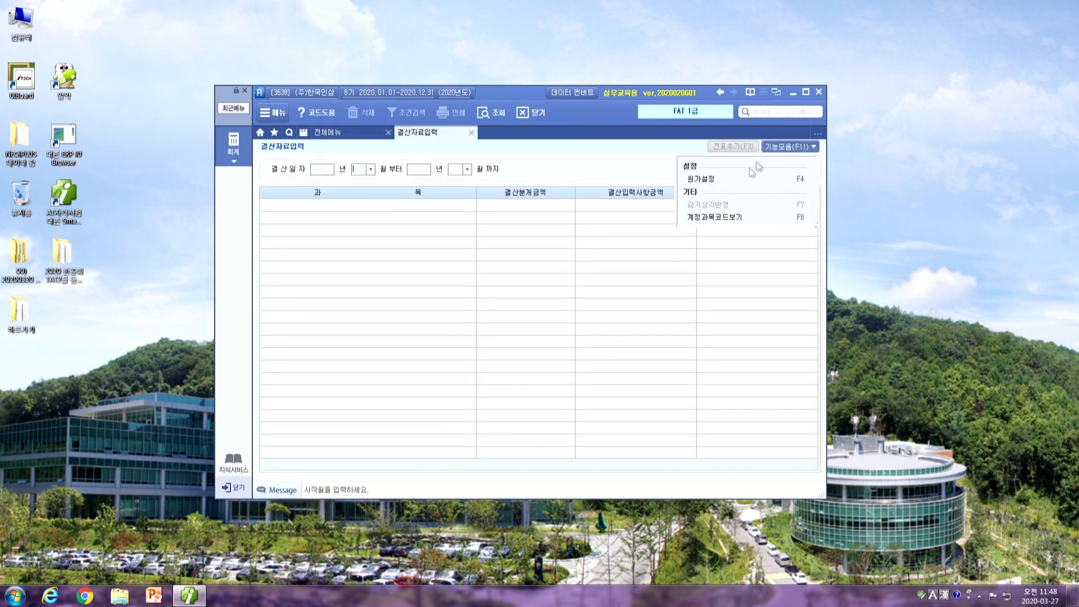
{"action": "left_click", "coordinate": [369, 169]}
{"action": "type", "text": "011"}
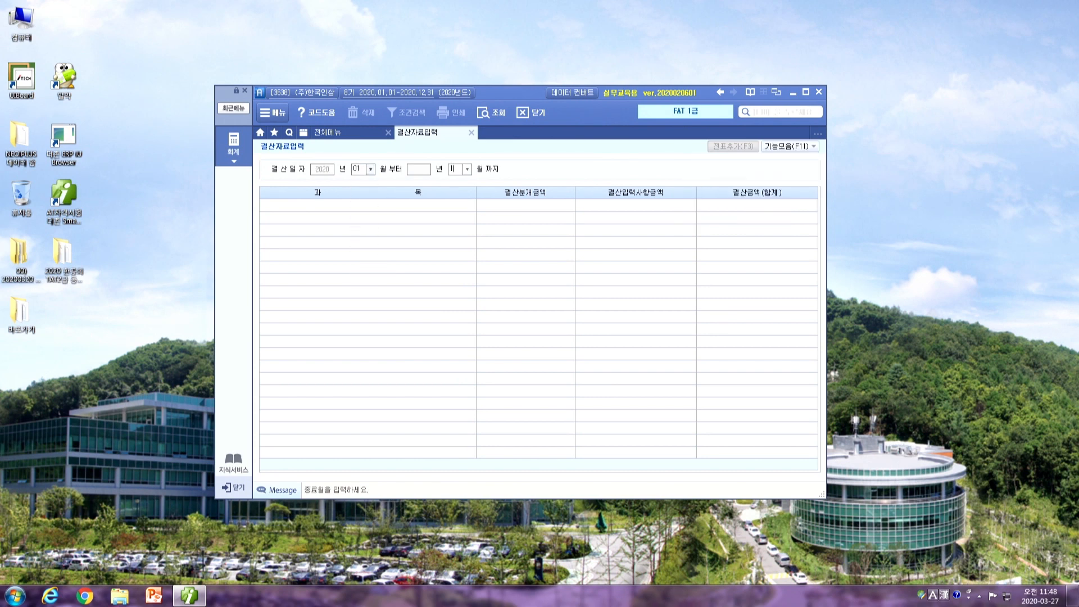
{"action": "type", "text": "2"}
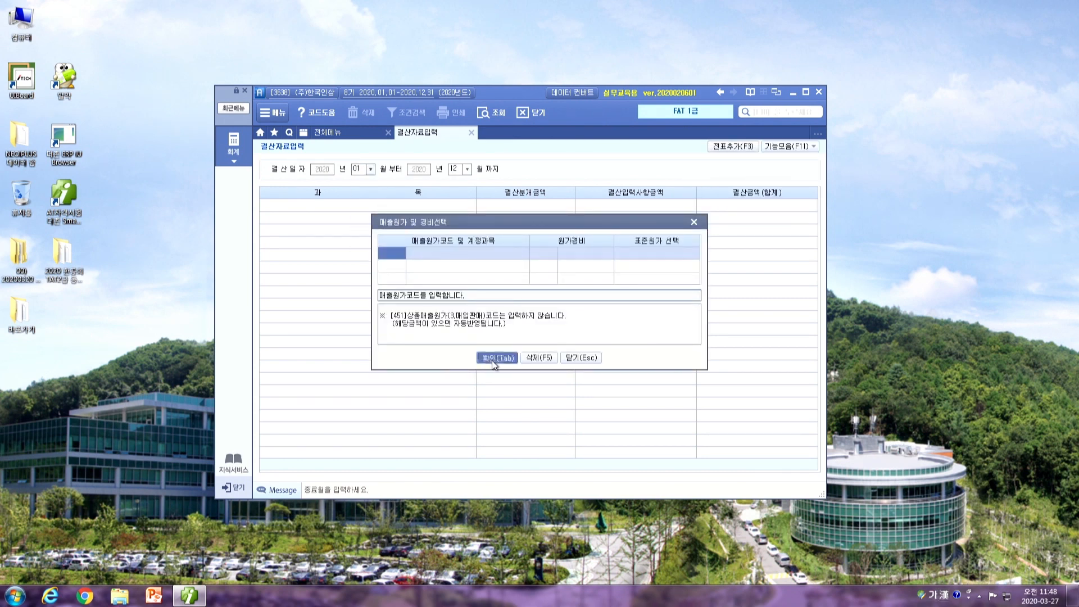
{"action": "left_click", "coordinate": [493, 358]}
- Review the depreciation amounts and 반영 marks for 건물, 차량운반구 and 비품 under 감가상각반영, leaving 결산자료입력 without applying them
{"action": "left_click", "coordinate": [787, 146]}
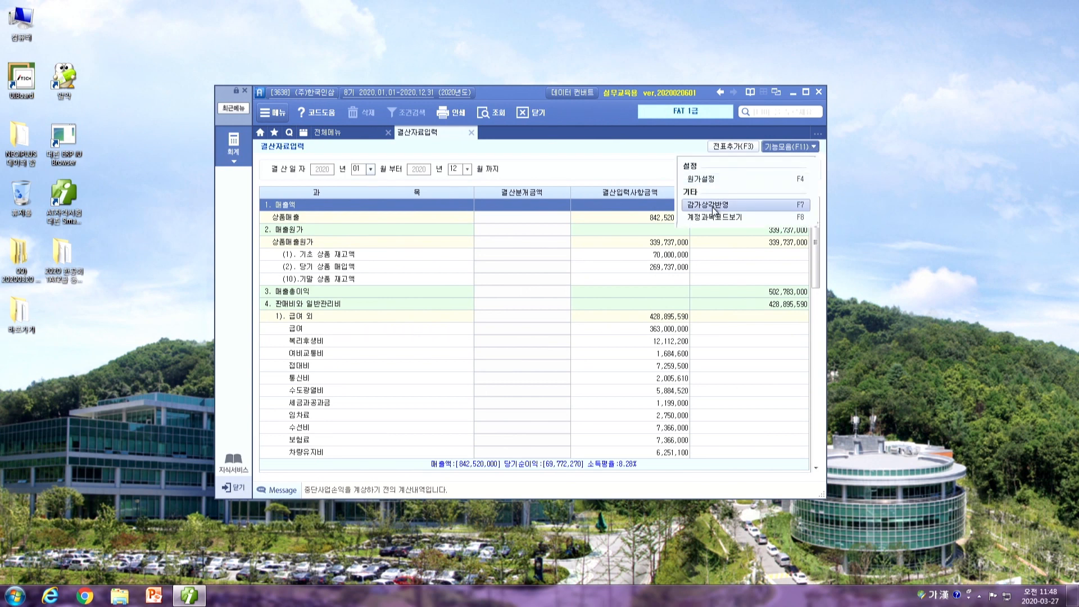
{"action": "left_click", "coordinate": [714, 206]}
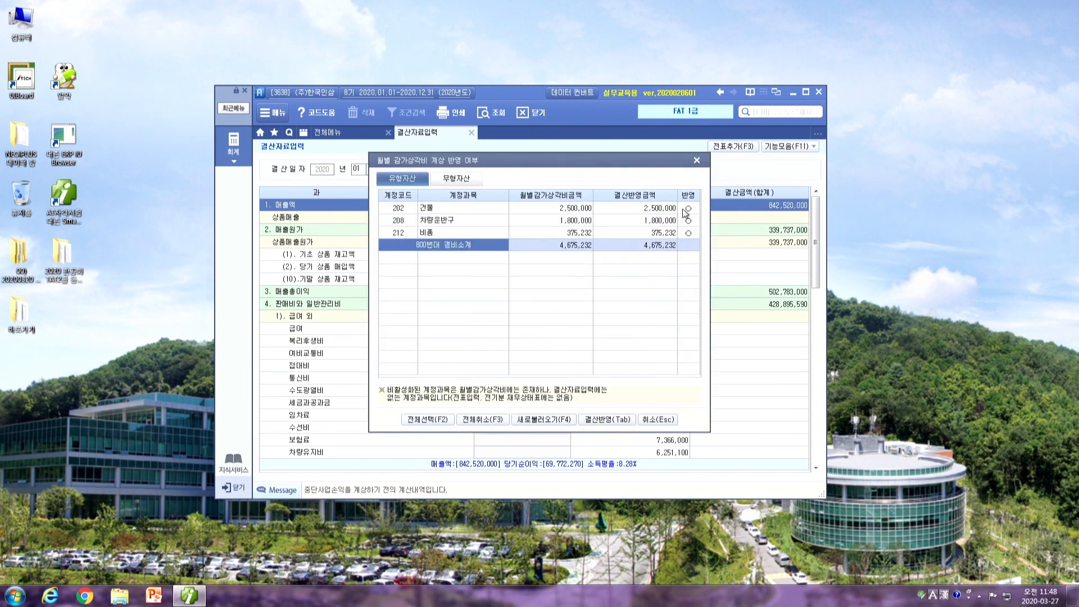
{"action": "left_click", "coordinate": [573, 209]}
{"action": "left_click", "coordinate": [573, 220]}
{"action": "left_click", "coordinate": [572, 233]}
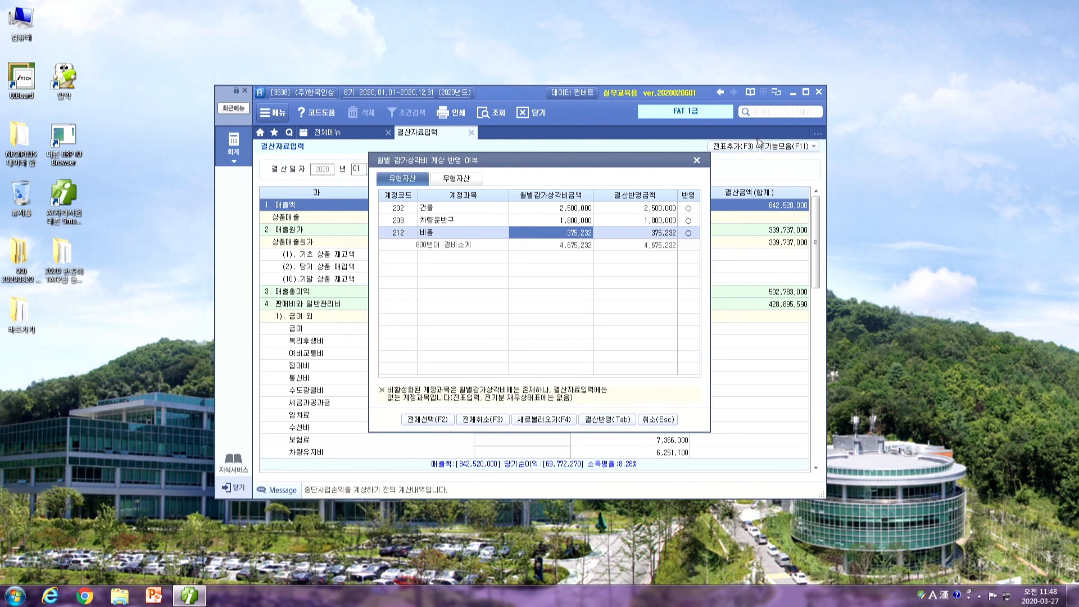
{"action": "left_click", "coordinate": [689, 208]}
{"action": "left_click", "coordinate": [690, 220]}
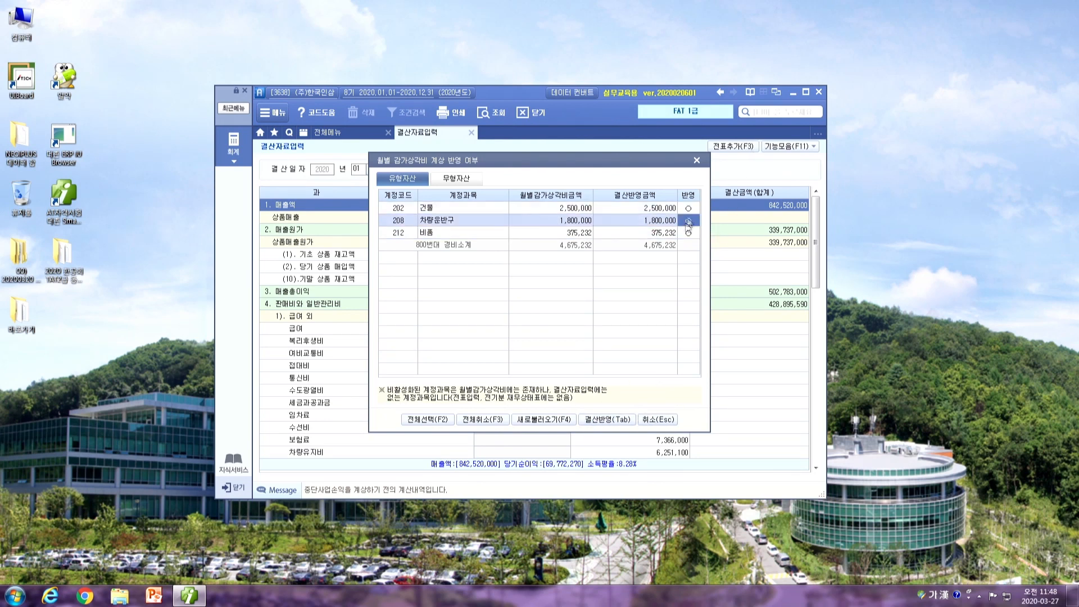
{"action": "left_click", "coordinate": [689, 233]}
{"action": "left_click", "coordinate": [697, 161]}
{"action": "left_click", "coordinate": [471, 133]}
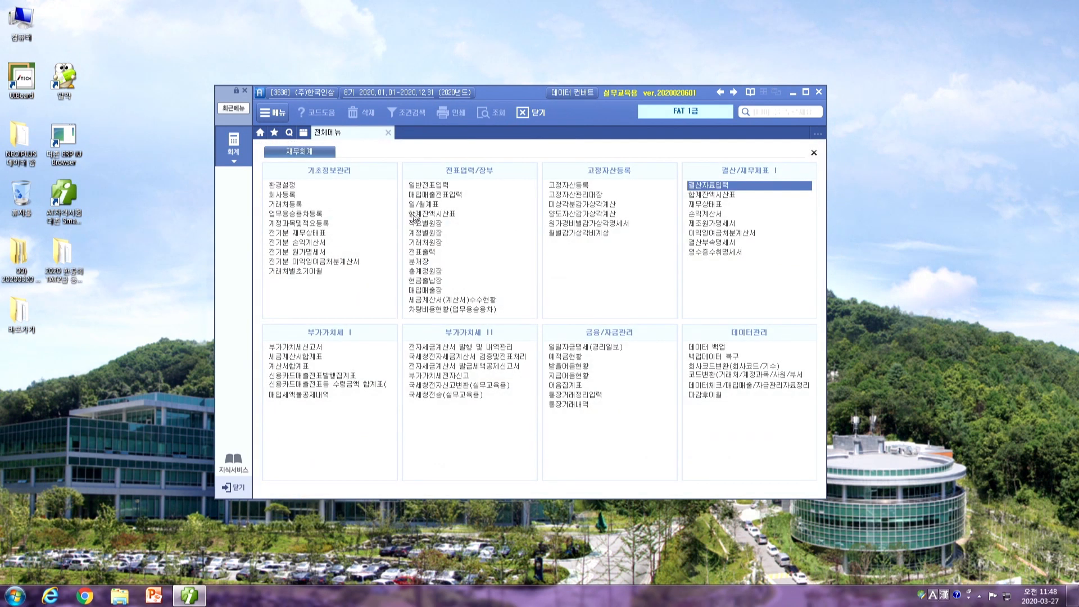
- Load the saved 월별감가상각비계상 data through month 12 for all expense categories and close it
{"action": "left_click", "coordinate": [589, 237]}
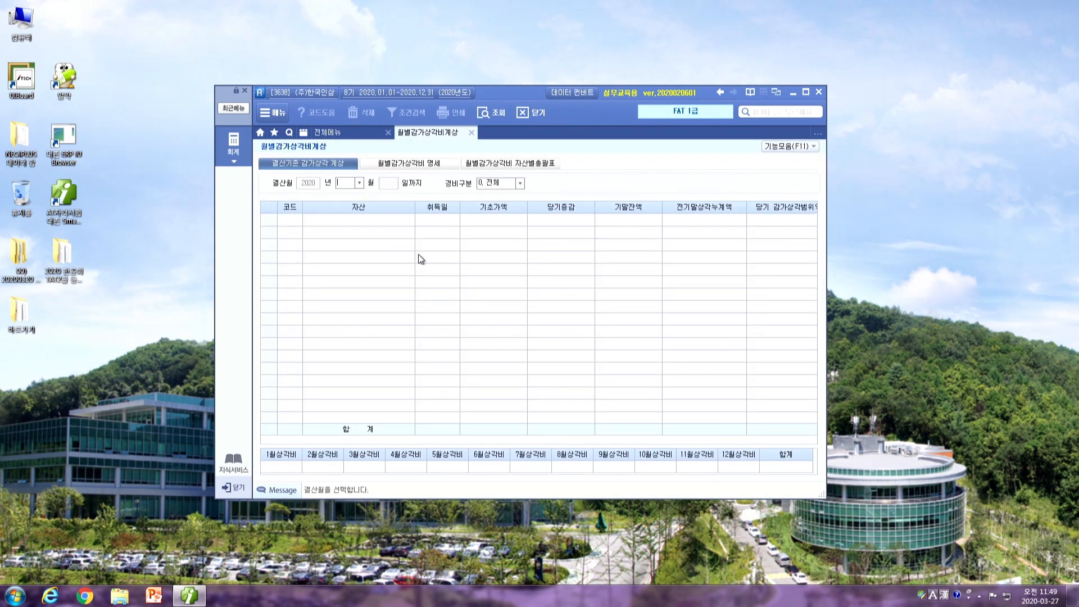
{"action": "key", "text": "Return"}
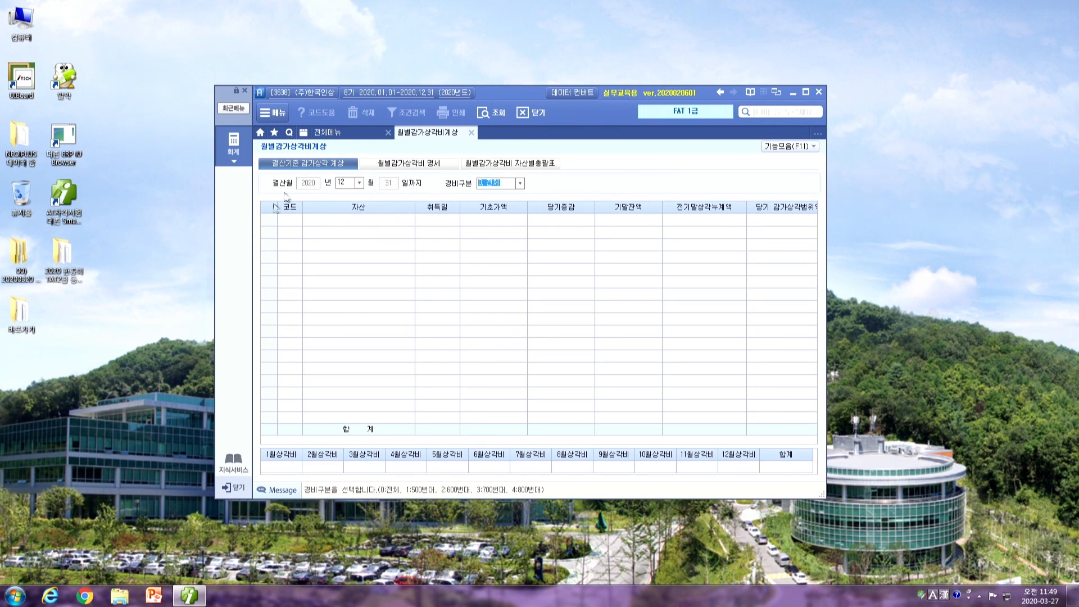
{"action": "key", "text": "Return"}
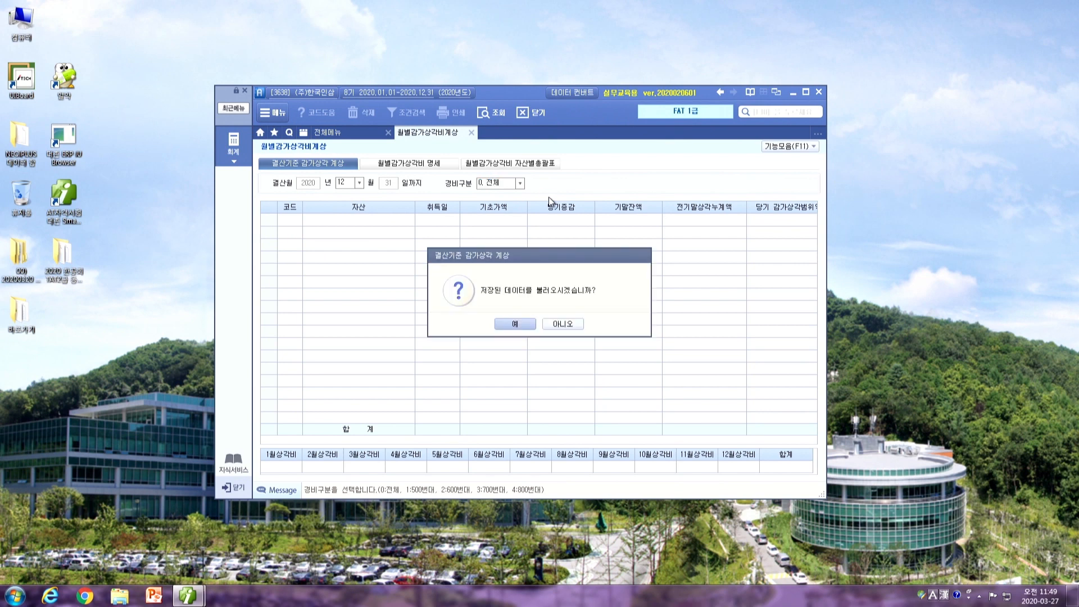
{"action": "left_click", "coordinate": [513, 326]}
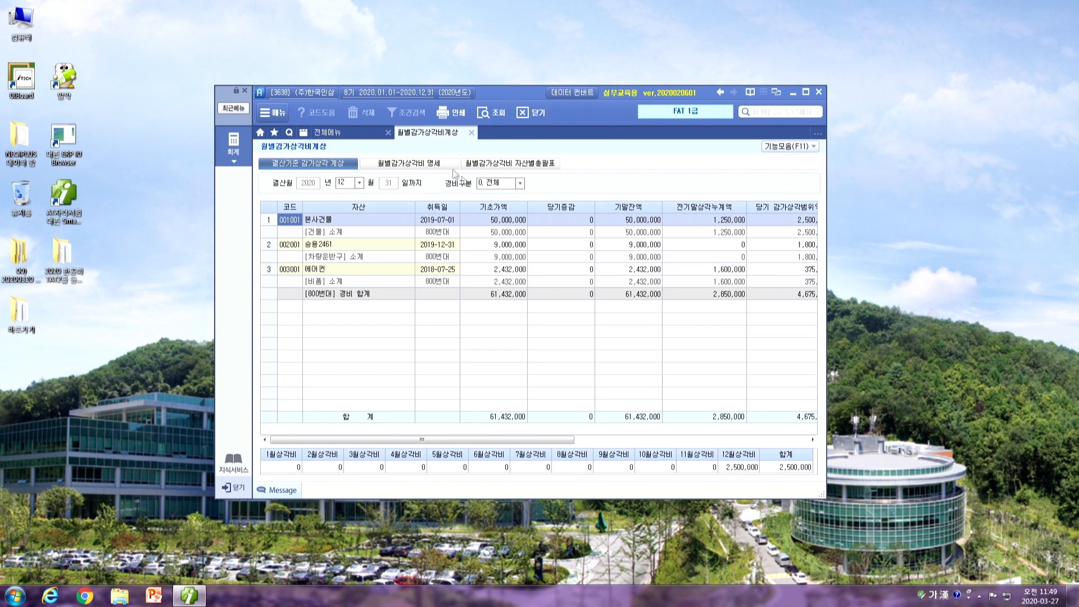
{"action": "left_click", "coordinate": [473, 132]}
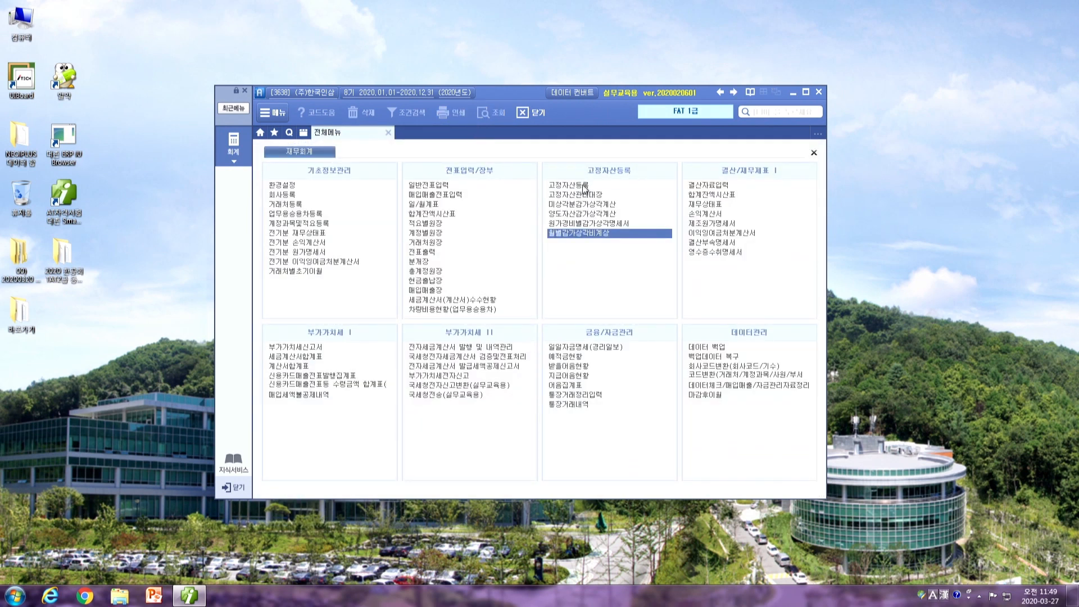
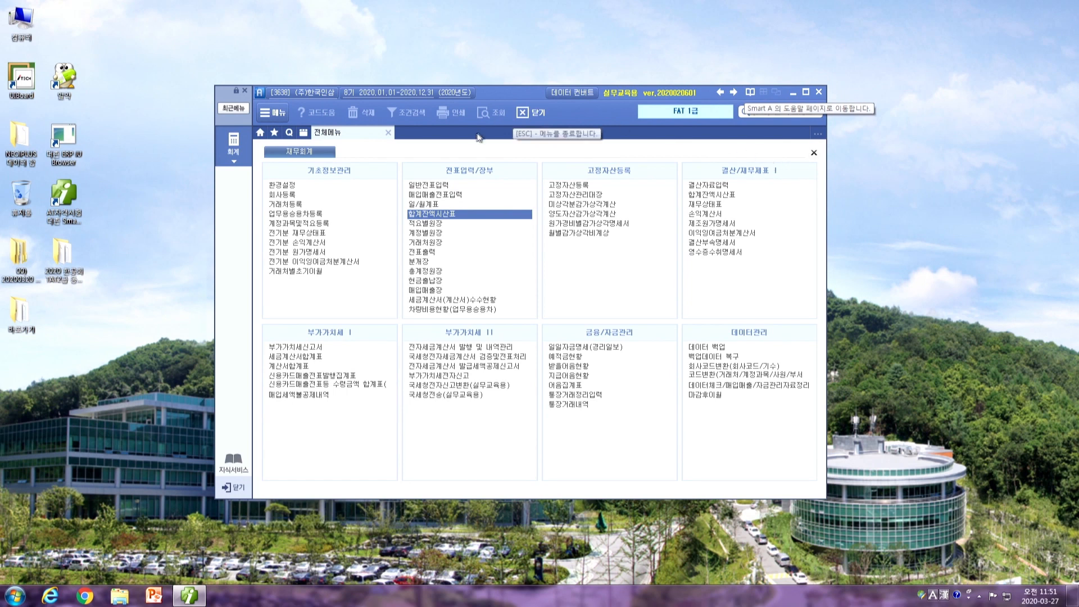
- Query the 합계잔액시산표 as of December 31, 2020
{"action": "left_click", "coordinate": [439, 214]}
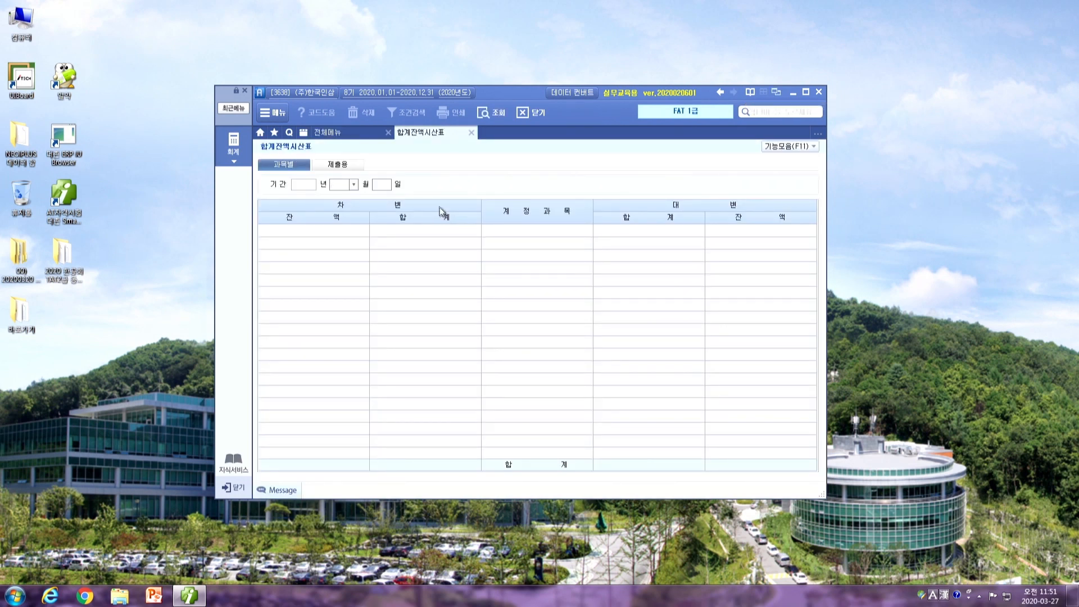
{"action": "type", "text": "12"}
{"action": "key", "text": "Return"}
{"action": "key", "text": "Return"}
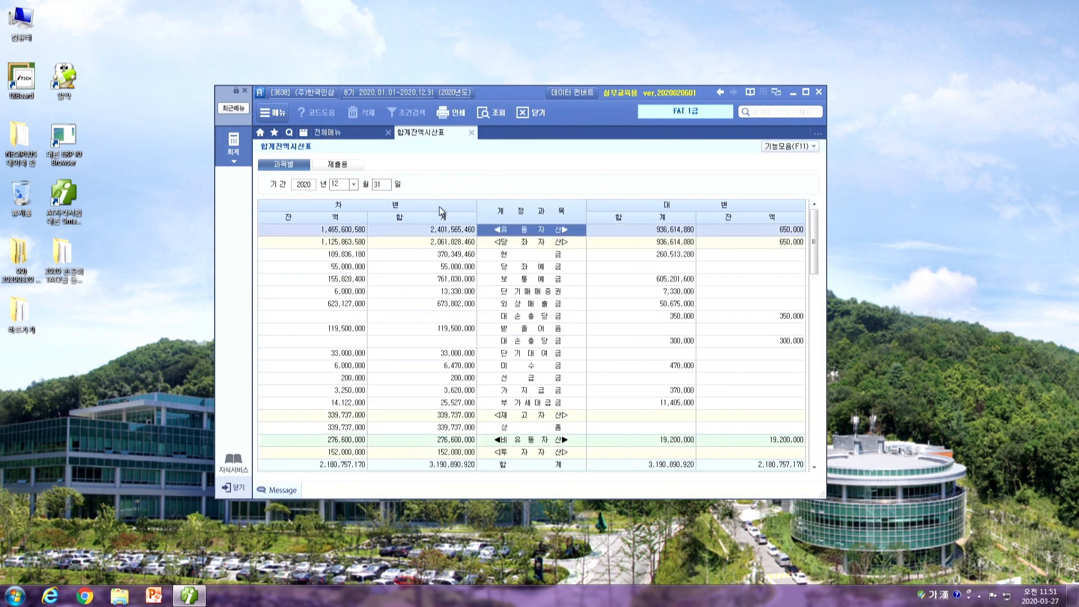
- Examine the balances of 받을어음, its 대손충당금 and 단기대여금 in the trial balance
{"action": "left_click", "coordinate": [336, 330]}
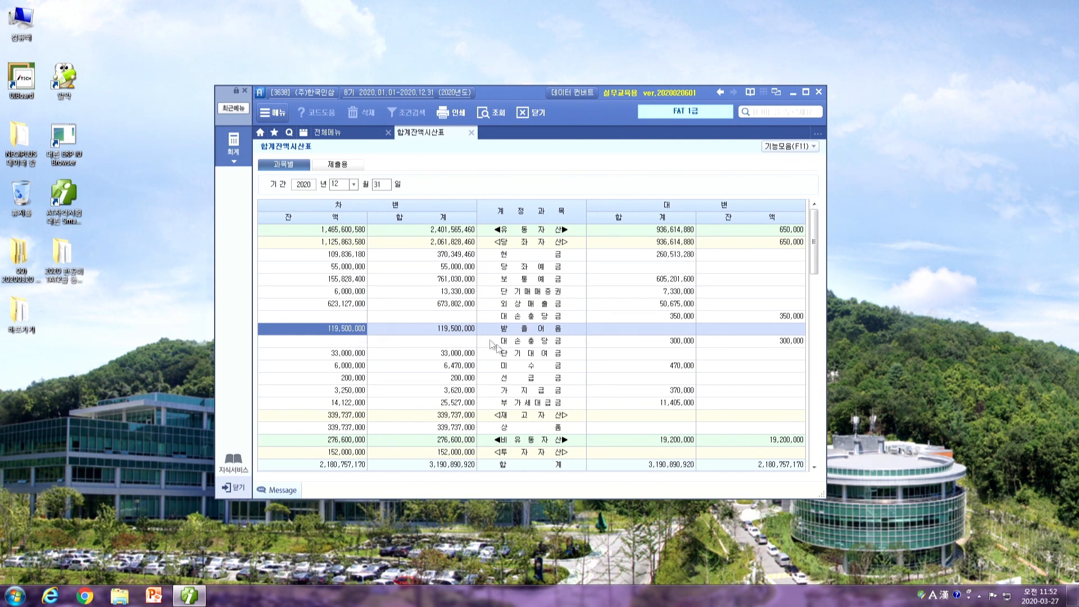
{"action": "left_click", "coordinate": [751, 341]}
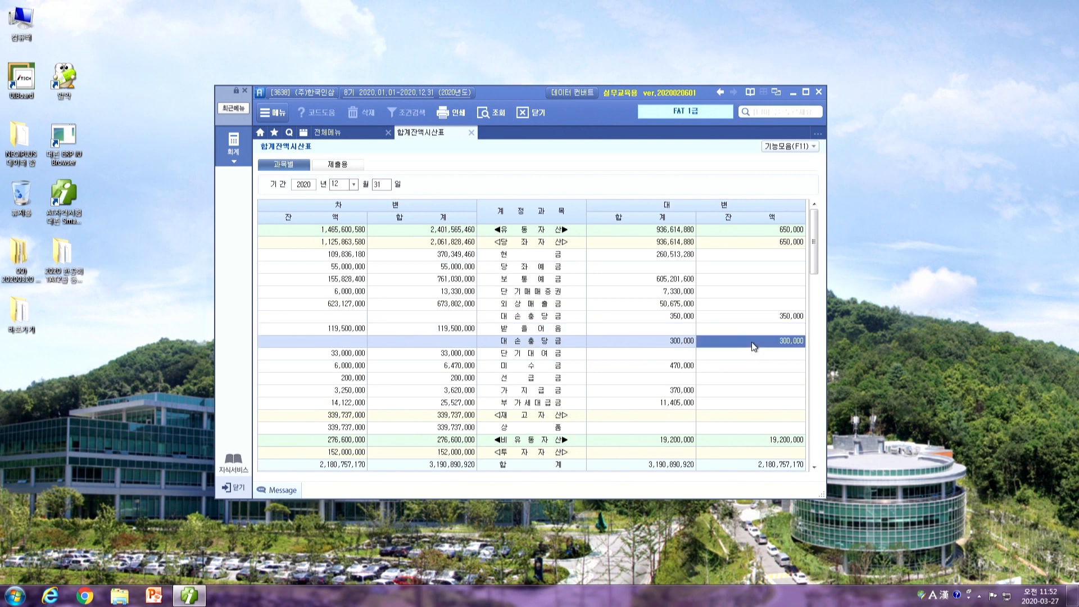
{"action": "left_click", "coordinate": [365, 355]}
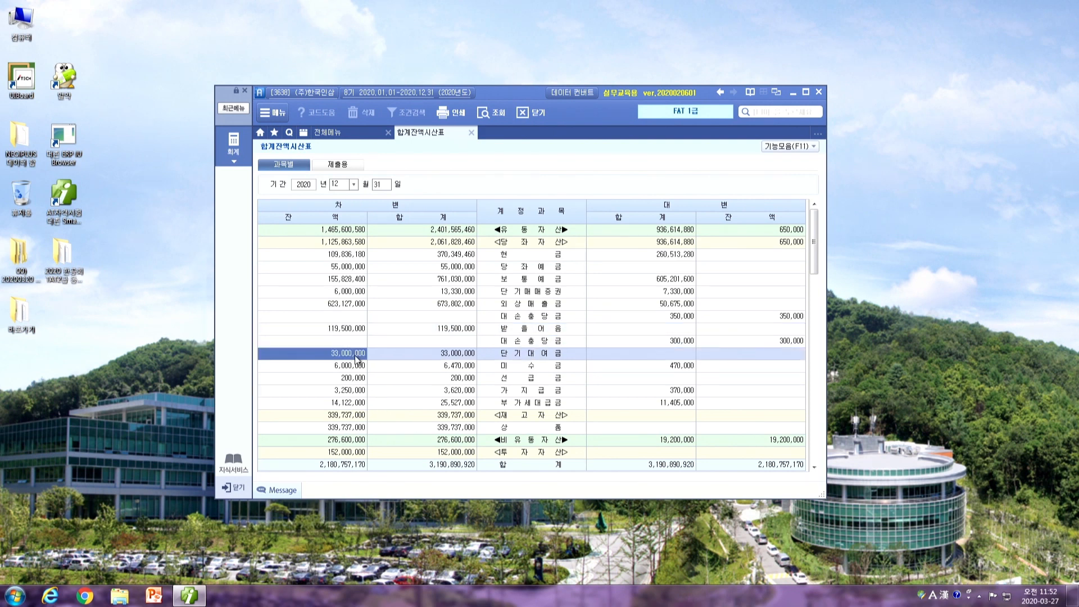
{"action": "left_click", "coordinate": [344, 329]}
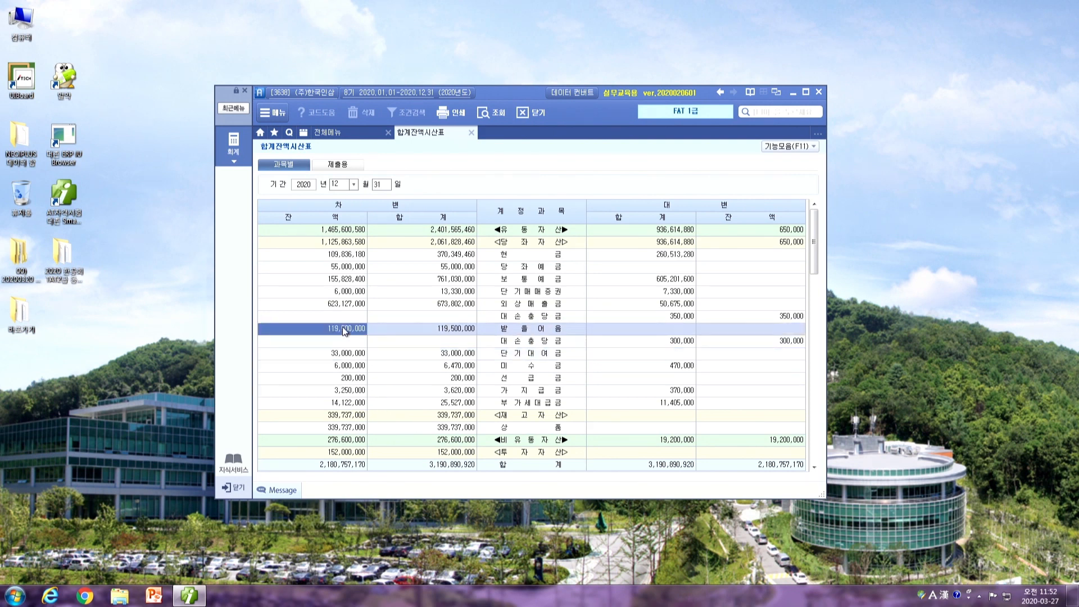
{"action": "left_click", "coordinate": [338, 356]}
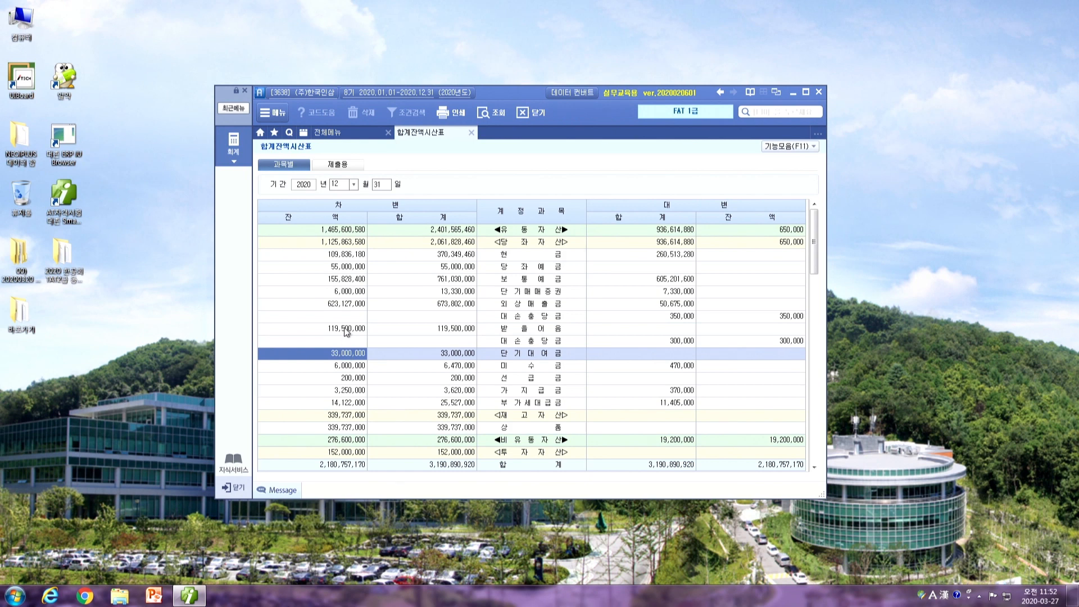
{"action": "left_click", "coordinate": [345, 329]}
{"action": "left_click", "coordinate": [349, 355]}
{"action": "left_click", "coordinate": [346, 329]}
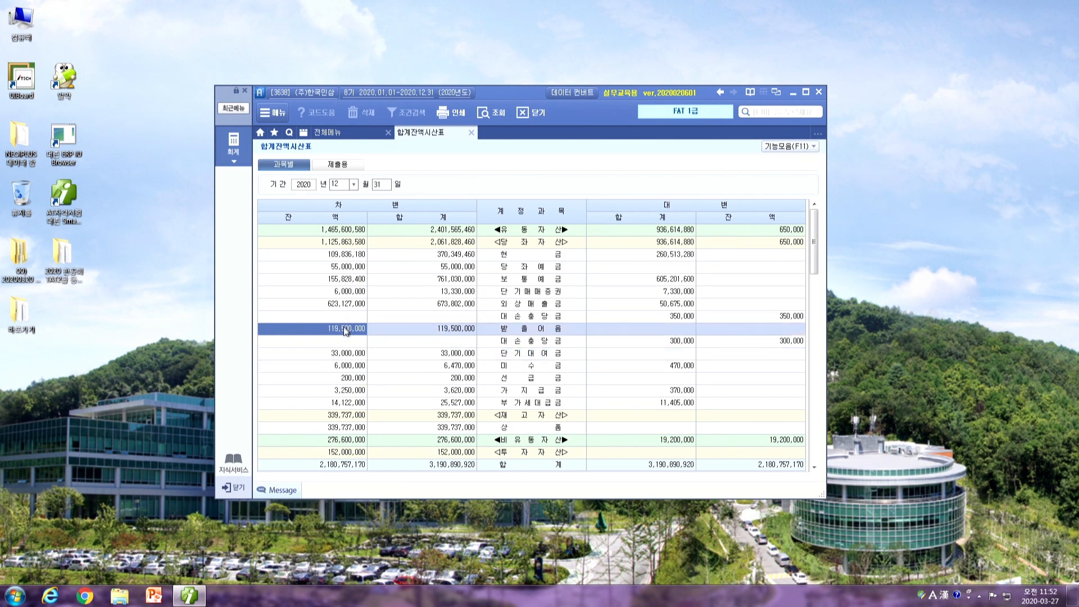
{"action": "left_click", "coordinate": [732, 341]}
{"action": "left_click", "coordinate": [519, 341]}
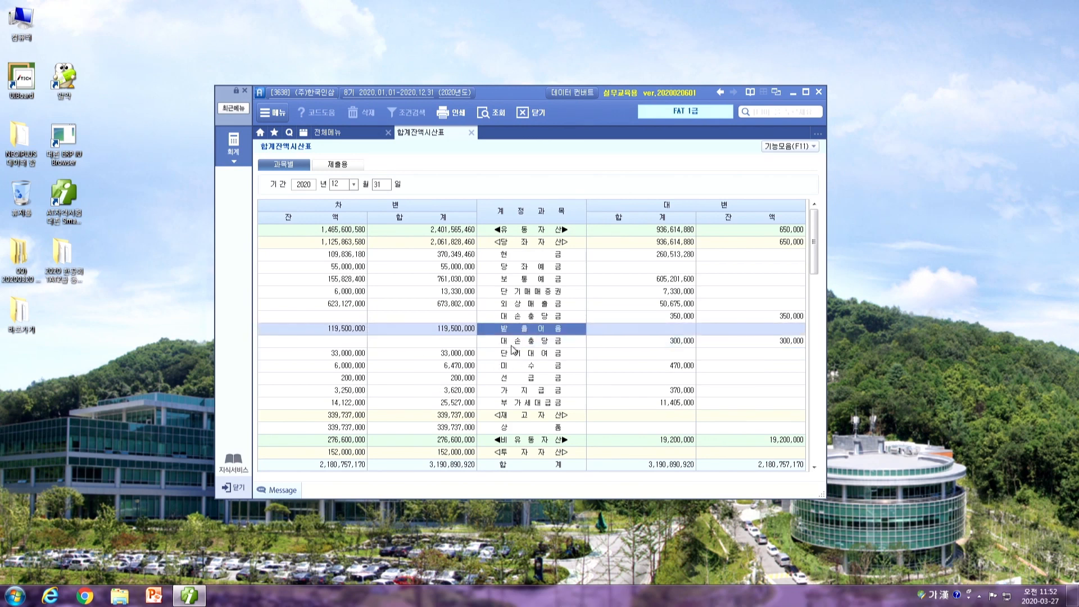
{"action": "left_click", "coordinate": [754, 343]}
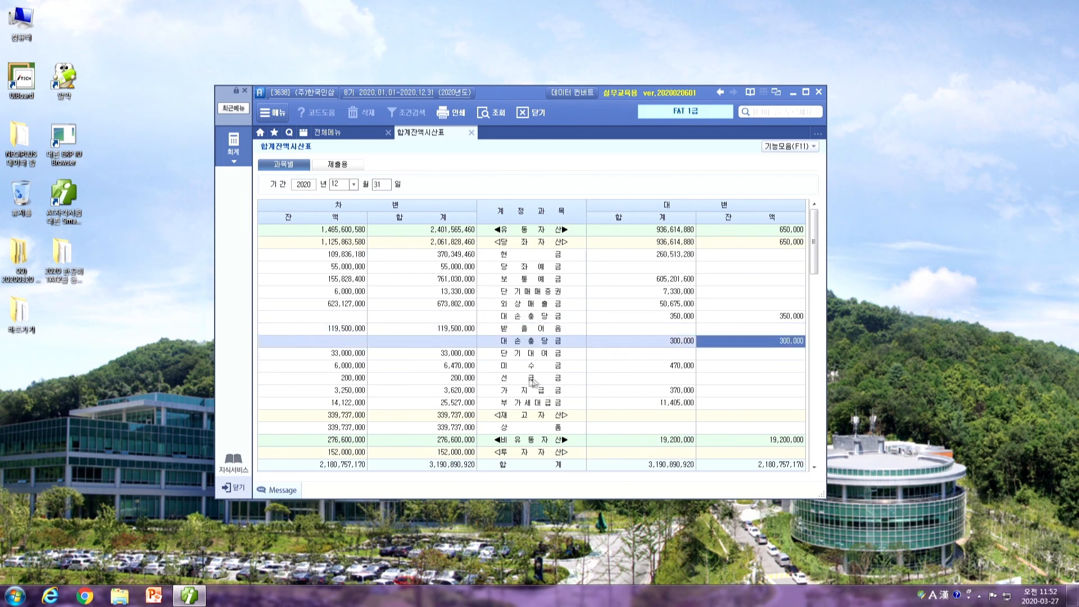
{"action": "left_click", "coordinate": [521, 354]}
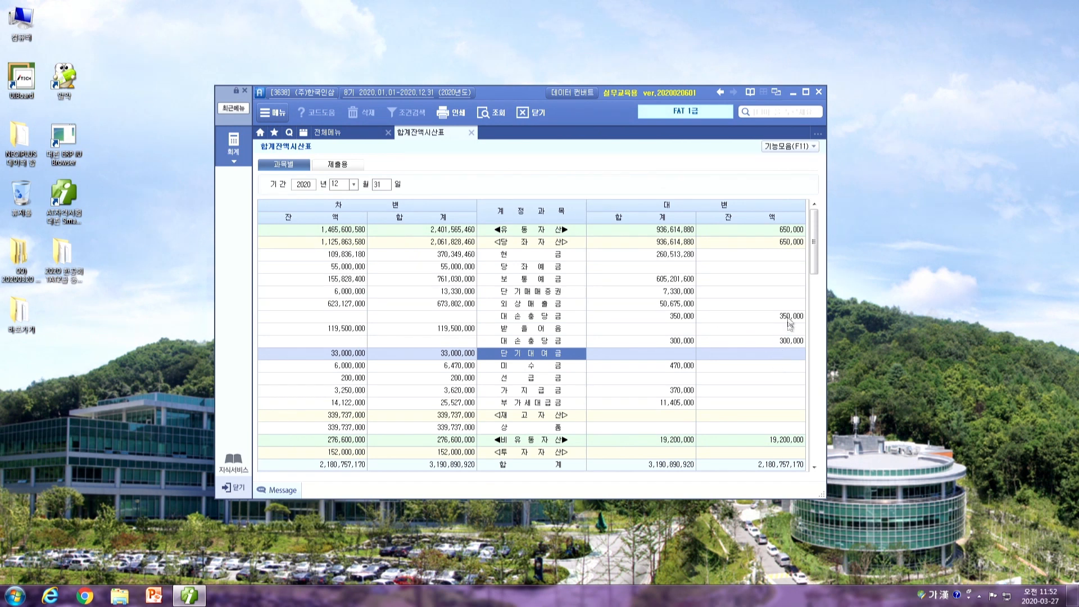
{"action": "left_click", "coordinate": [777, 342]}
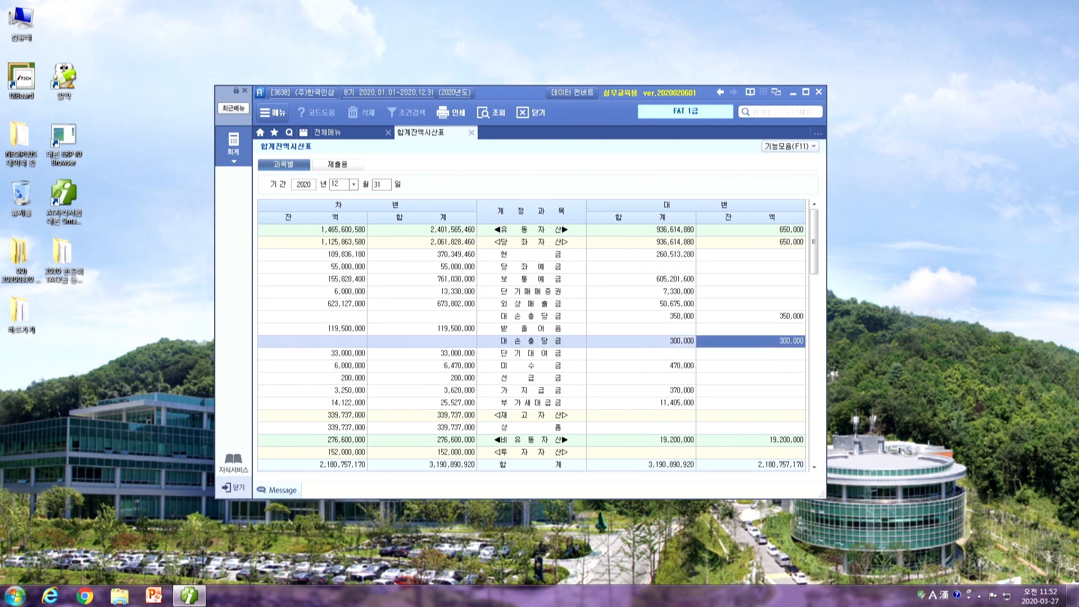
- Switch to the Windows calculator (계산기), subtract 300,000 from 1,195,000 and move the calculator clear of the trial balance's account names
{"action": "left_click", "coordinate": [15, 598]}
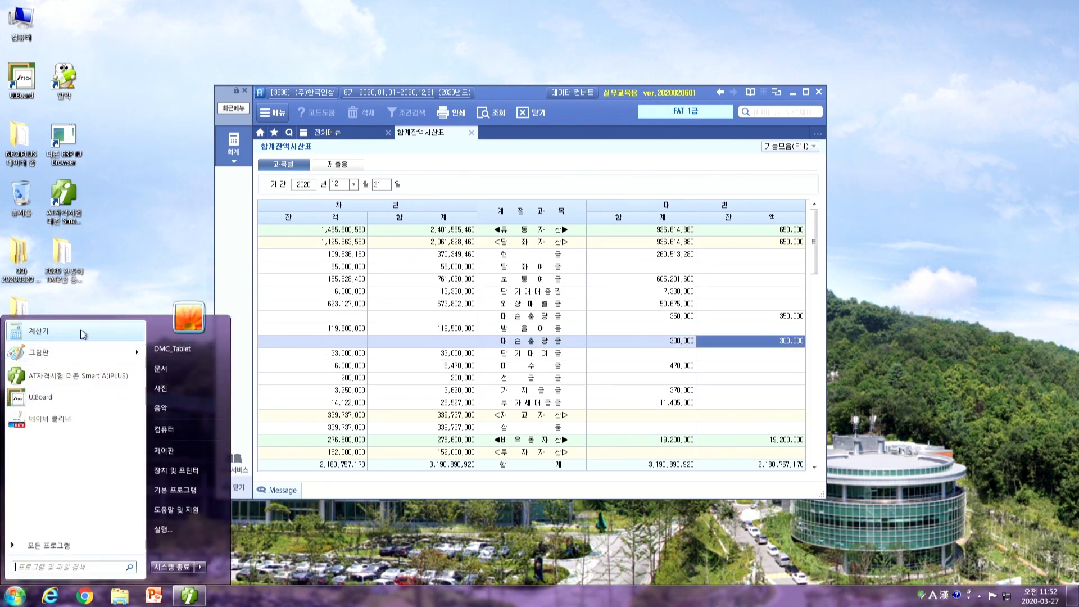
{"action": "left_click", "coordinate": [77, 335]}
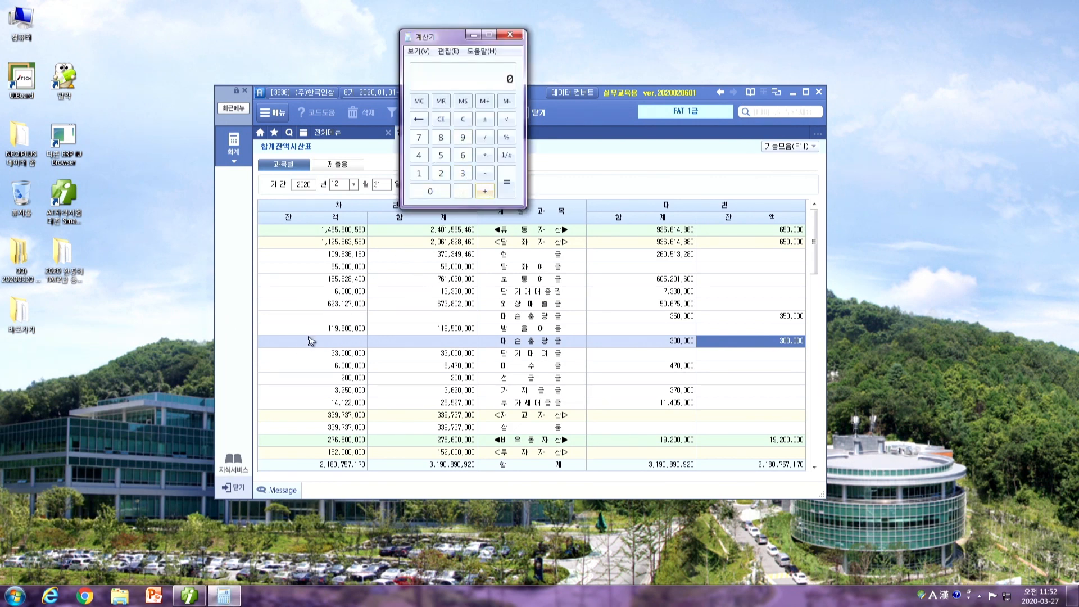
{"action": "type", "text": "1195000"}
{"action": "key", "text": "minus"}
{"action": "type", "text": "30000"}
{"action": "key", "text": "Return"}
{"action": "left_click", "coordinate": [423, 358]}
{"action": "left_click", "coordinate": [474, 81]}
{"action": "left_click_drag", "start_coordinate": [439, 37], "coordinate": [254, 76]}
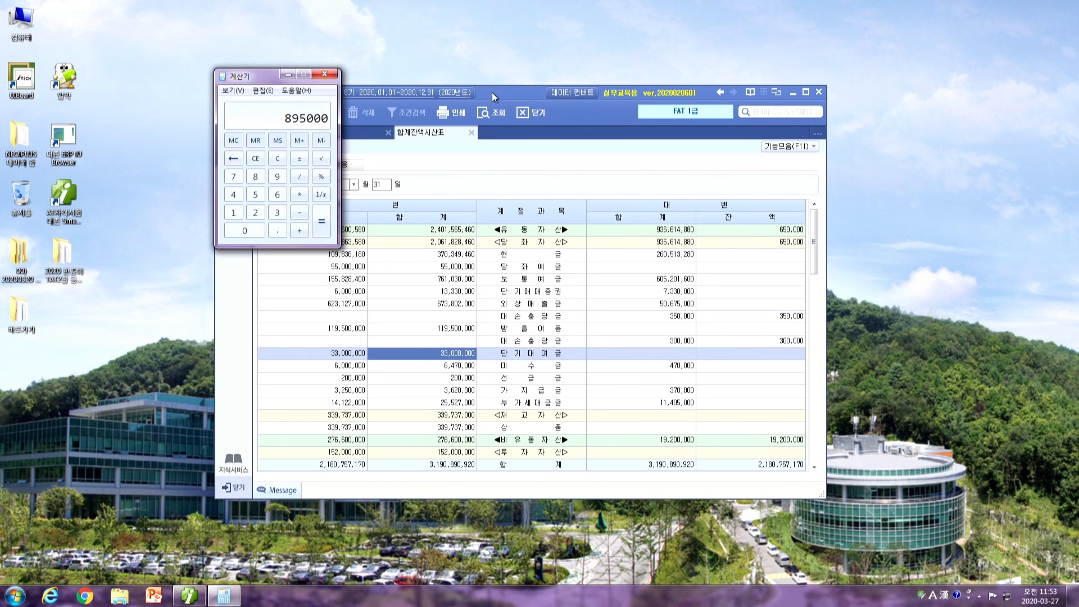
- Query 결산자료입력 again for months 01 to 12 of 2020 without a cost code and select the 기말 상품 재고액 amount
{"action": "left_click", "coordinate": [370, 134]}
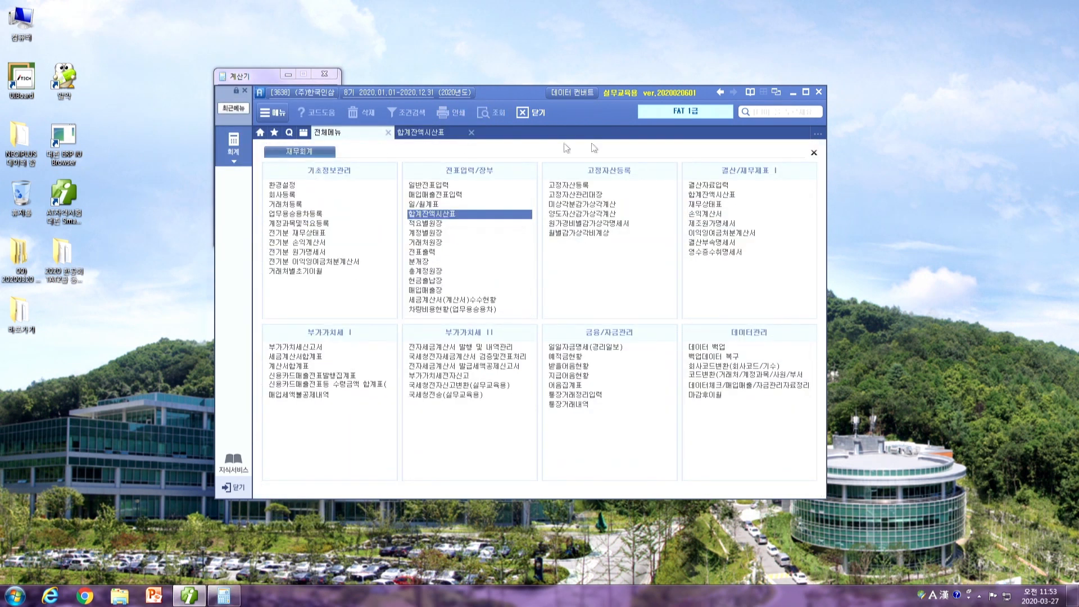
{"action": "left_click", "coordinate": [714, 187]}
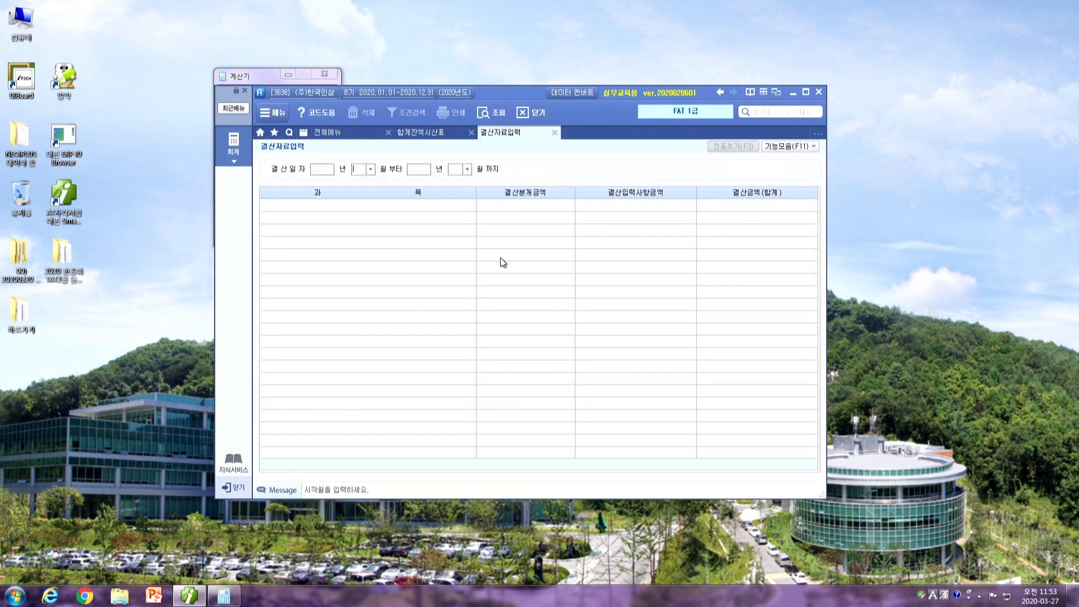
{"action": "type", "text": "1"}
{"action": "key", "text": "Return"}
{"action": "key", "text": "Return"}
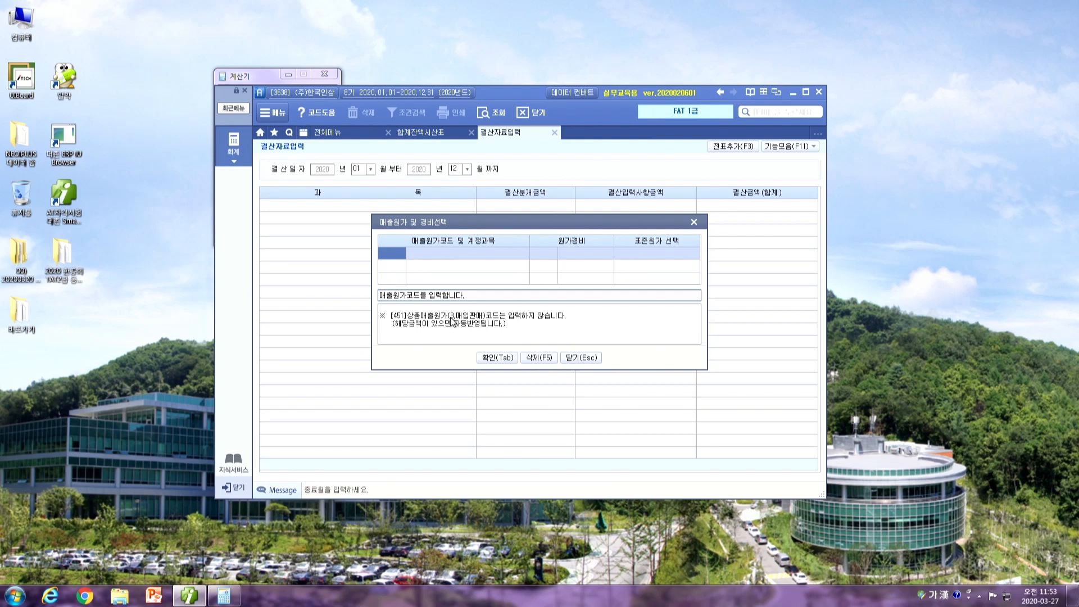
{"action": "left_click", "coordinate": [500, 357]}
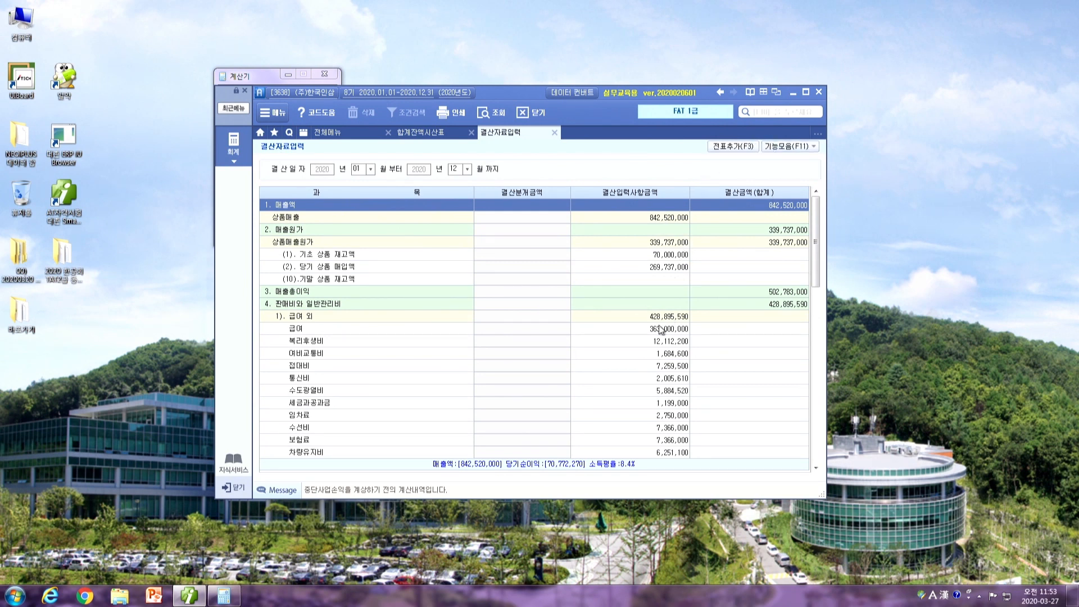
{"action": "left_click", "coordinate": [634, 279]}
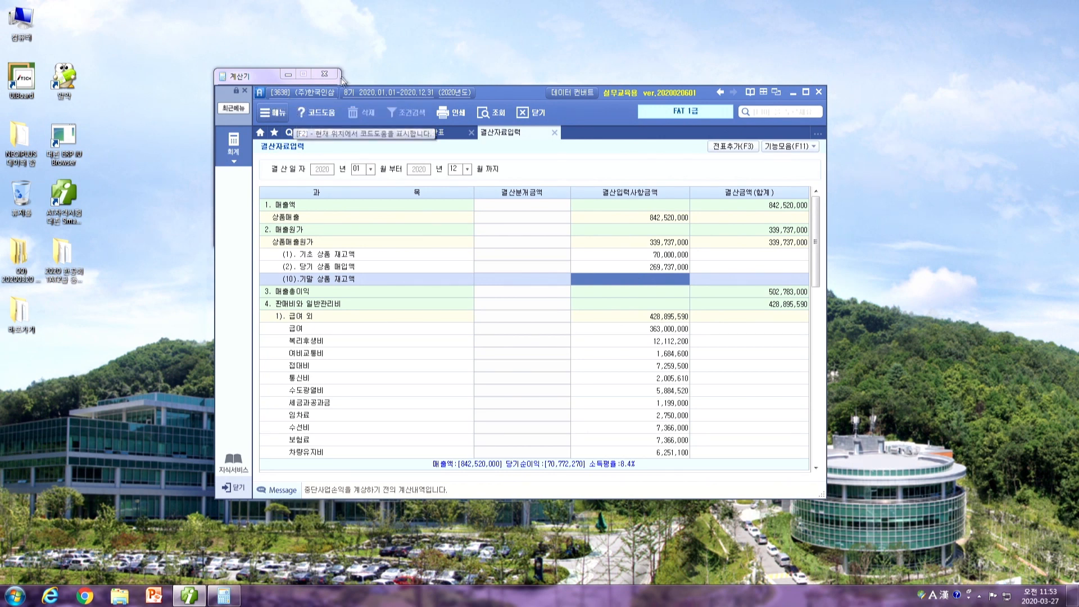
{"action": "left_click", "coordinate": [664, 258]}
{"action": "left_click", "coordinate": [657, 267]}
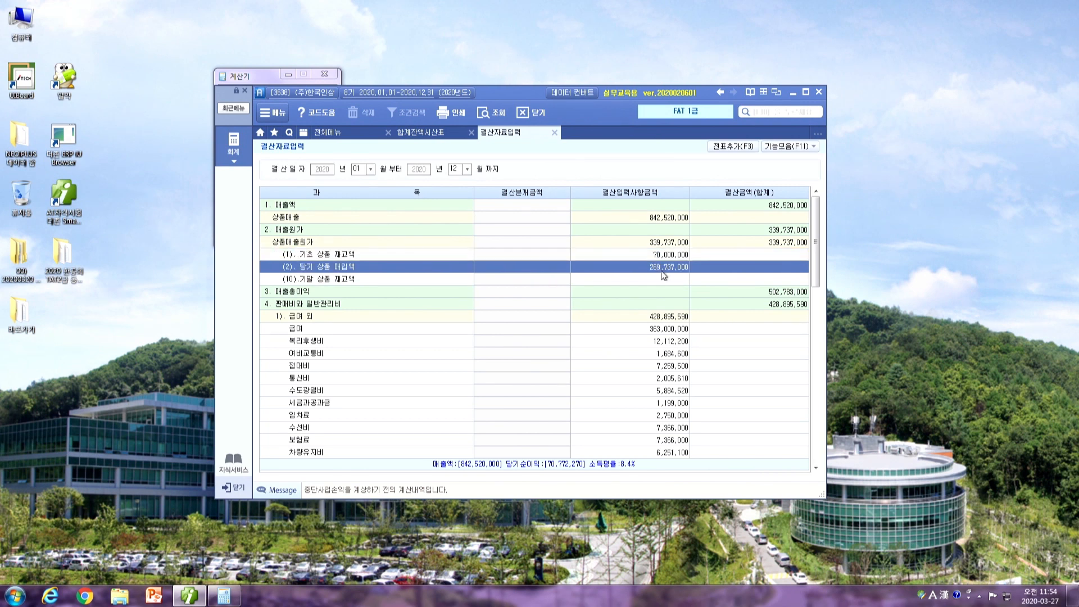
{"action": "left_click", "coordinate": [752, 242]}
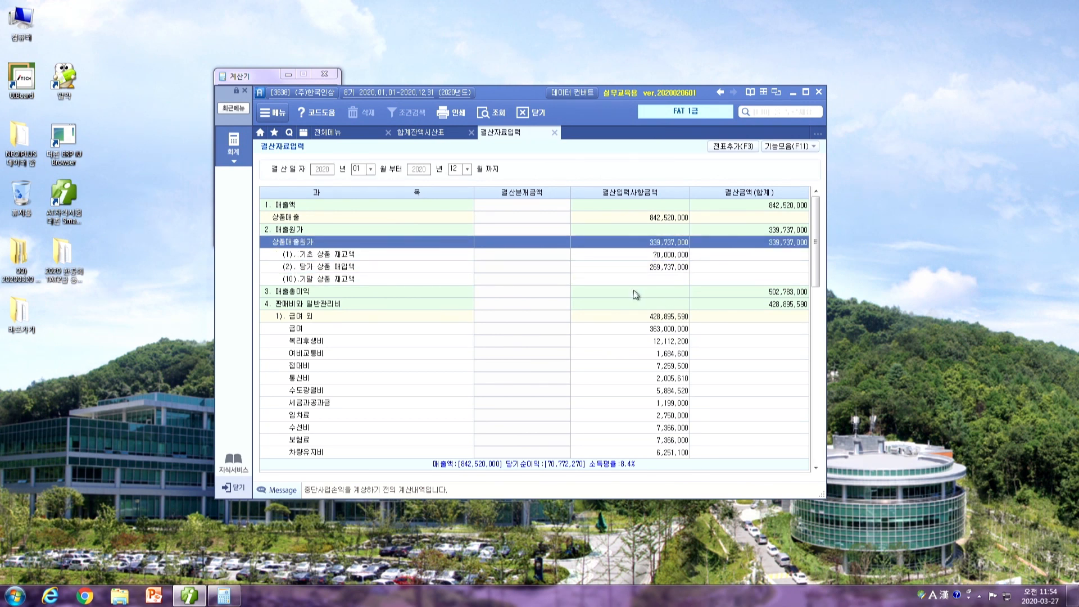
- Enter 895,000 as the 결산입력사항금액 for 받을어음 under 대손상각
{"action": "scroll", "coordinate": [637, 293], "scroll_direction": "down", "scroll_amount": 8}
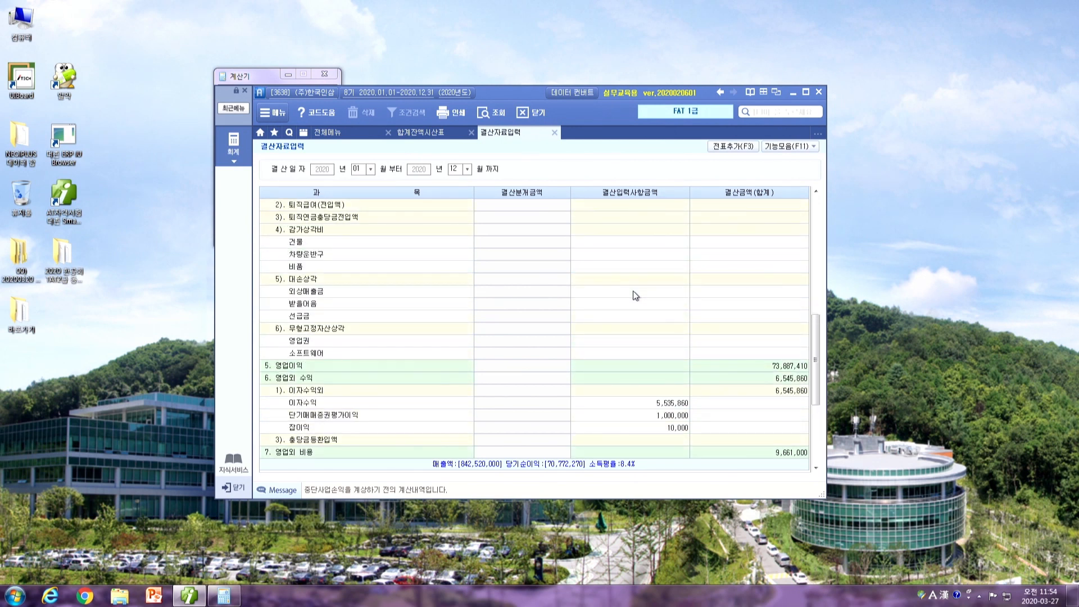
{"action": "left_click", "coordinate": [649, 293]}
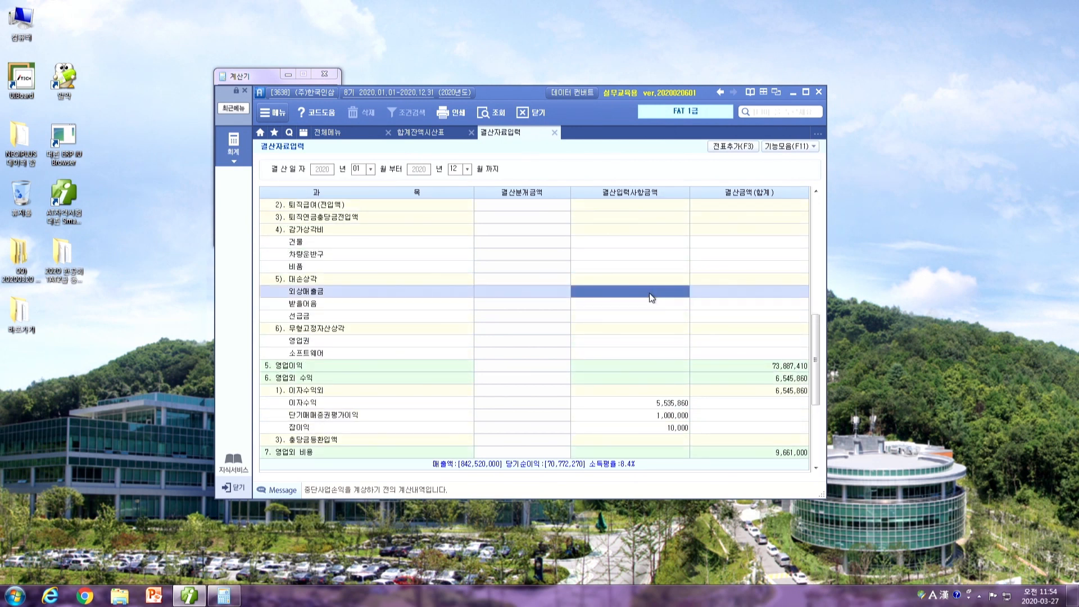
{"action": "left_click", "coordinate": [645, 300]}
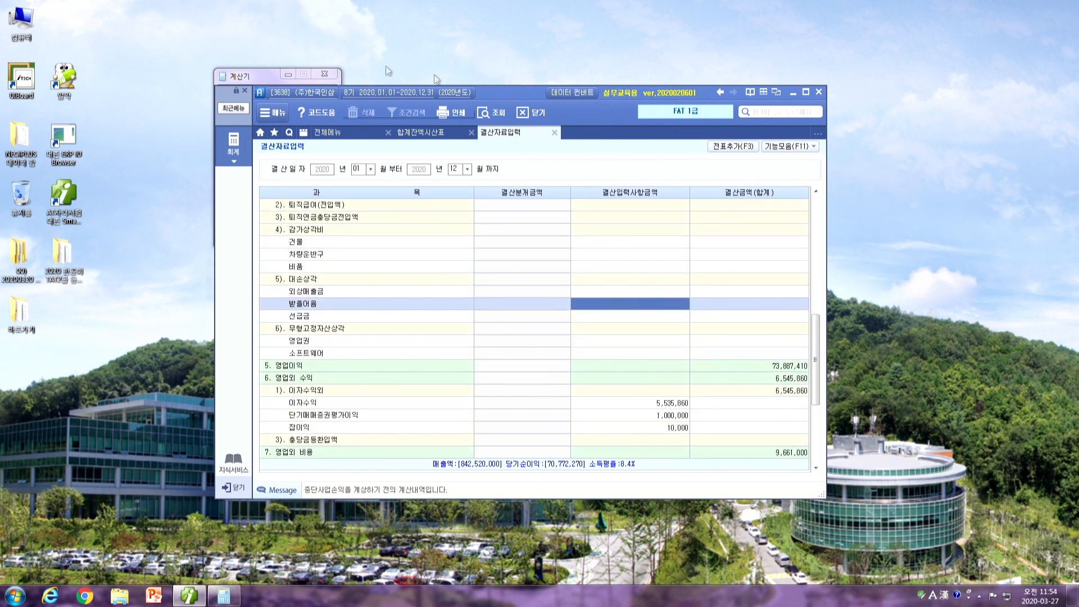
{"action": "left_click", "coordinate": [255, 76]}
{"action": "left_click", "coordinate": [618, 307]}
{"action": "type", "text": "89500"}
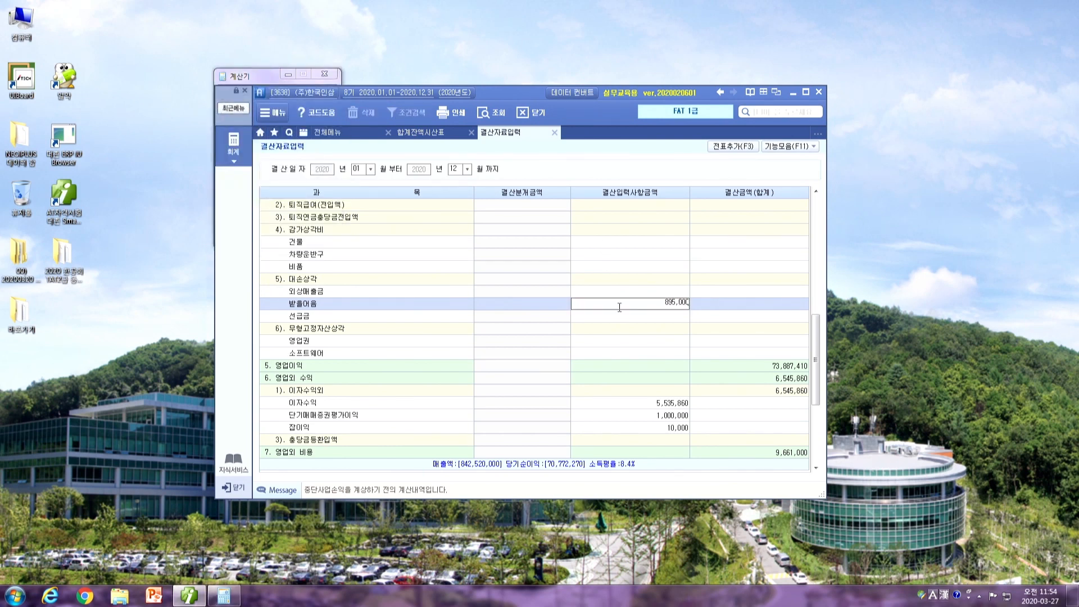
{"action": "key", "text": "Return"}
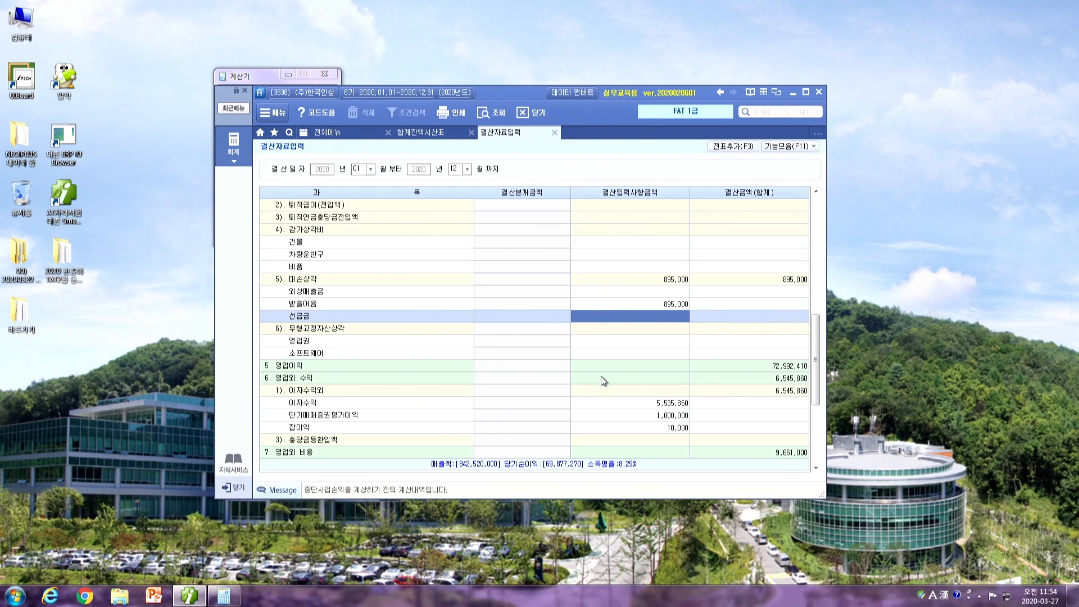
- Enter 330,000 for 단기대여금 under 기타의 대손상각비, consulting its balance in the 합계잔액시산표
{"action": "scroll", "coordinate": [602, 376], "scroll_direction": "down", "scroll_amount": 3}
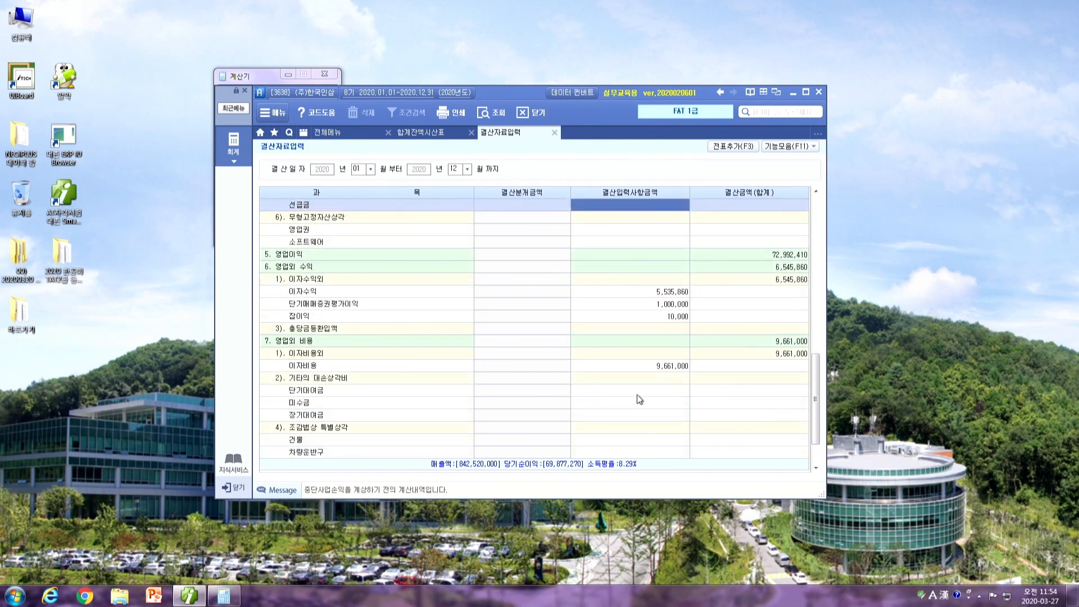
{"action": "left_click", "coordinate": [638, 391]}
{"action": "left_click", "coordinate": [435, 130]}
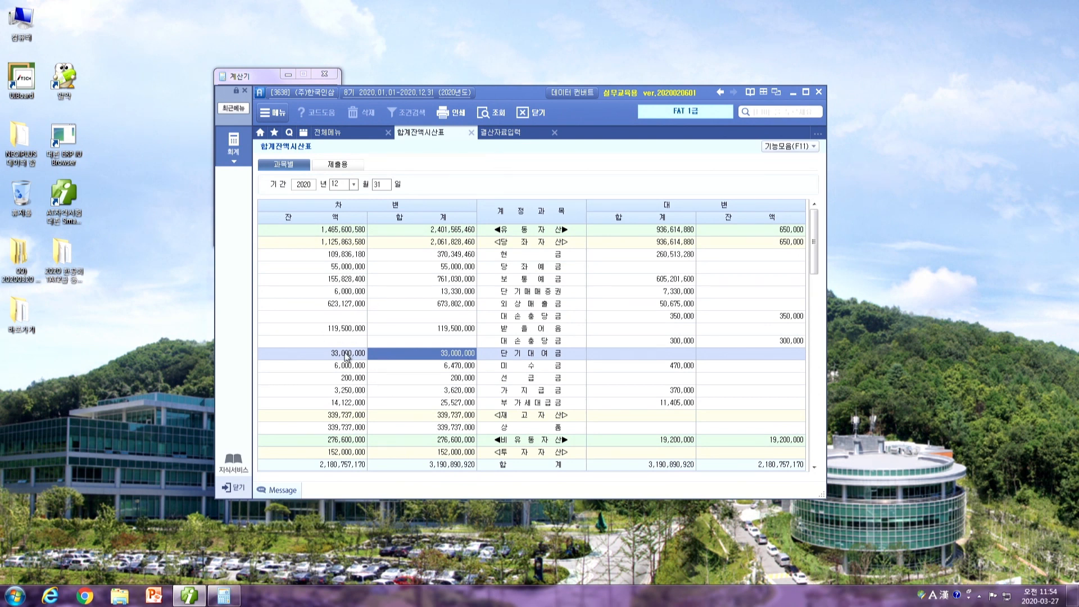
{"action": "left_click", "coordinate": [500, 132]}
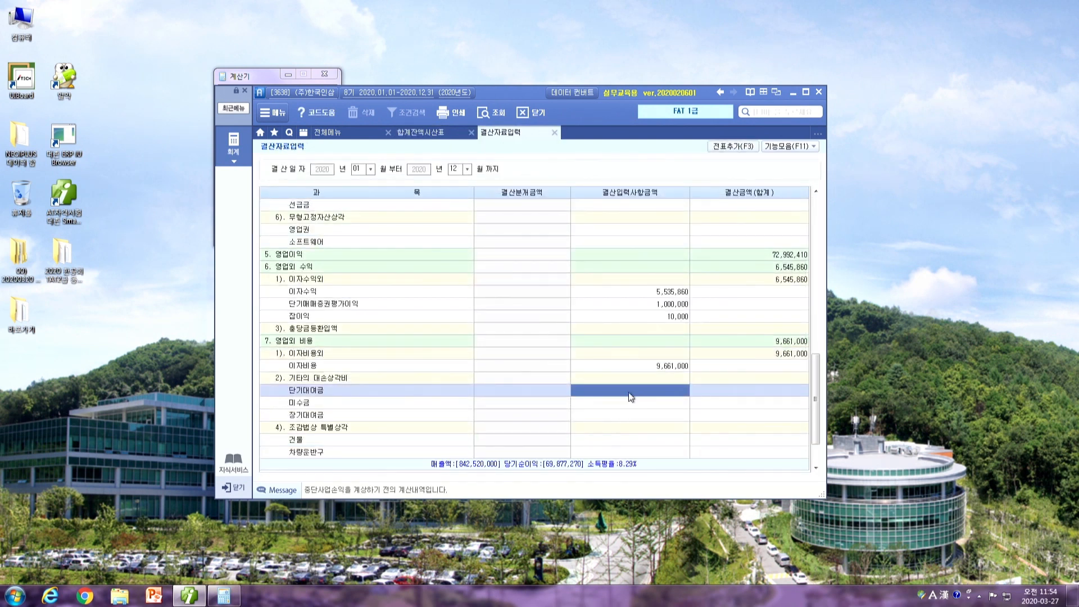
{"action": "type", "text": "3300000"}
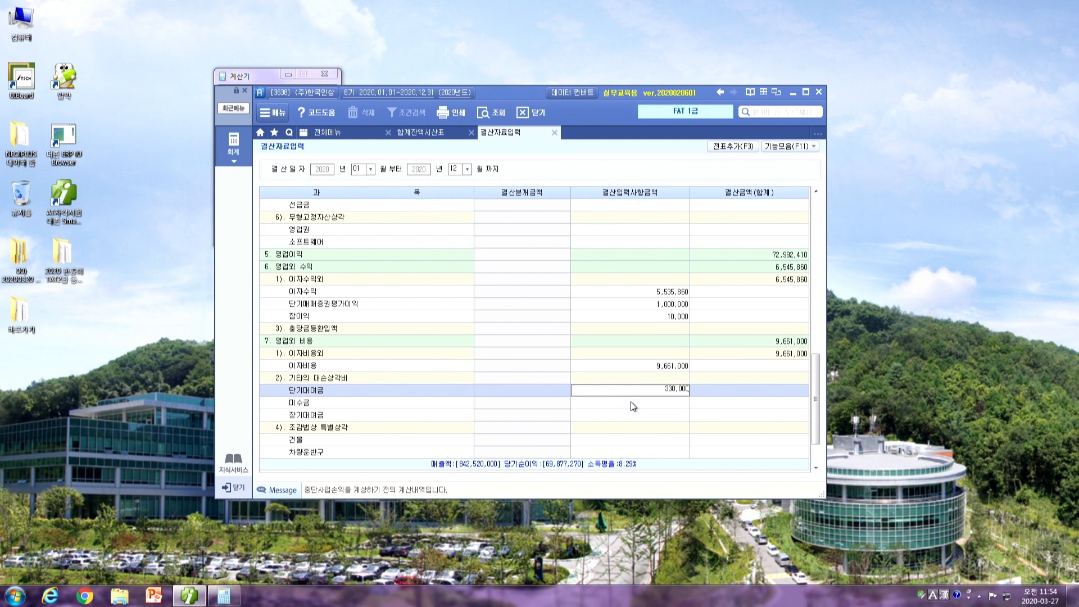
{"action": "key", "text": "Return"}
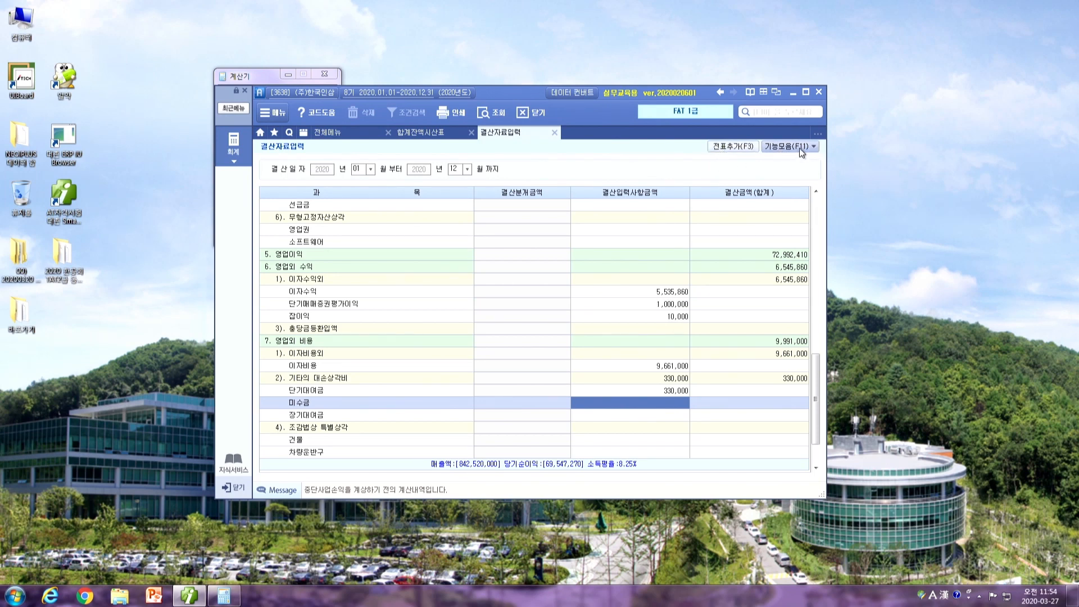
- Bring the registered depreciation of 건물, 차량운반구 and 비품 into the closing data with 감가상각반영
{"action": "scroll", "coordinate": [524, 314], "scroll_direction": "up", "scroll_amount": 6}
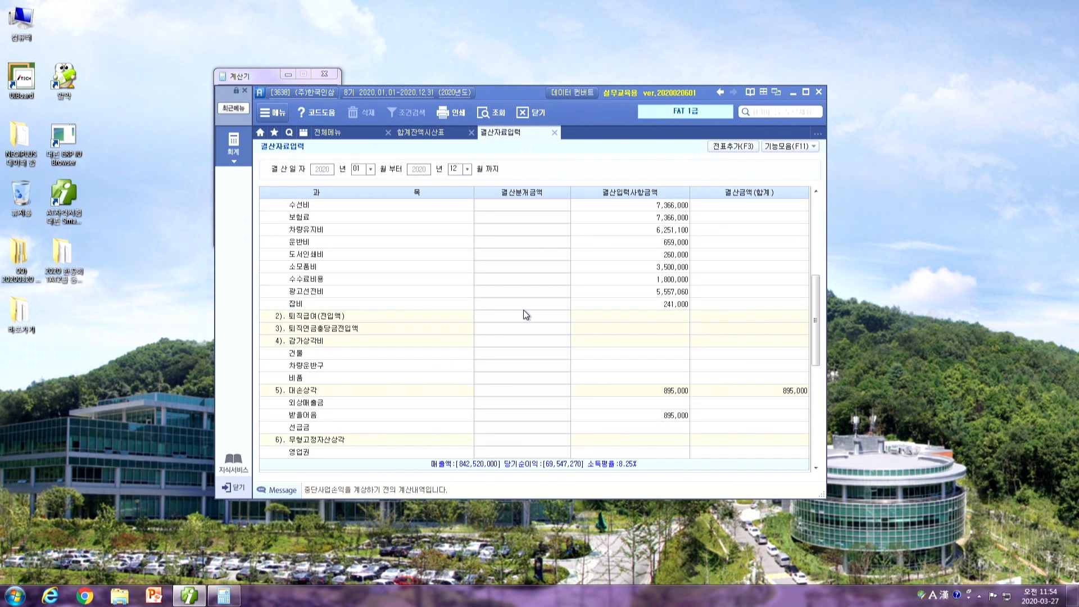
{"action": "left_click", "coordinate": [619, 353]}
{"action": "left_click", "coordinate": [619, 366]}
{"action": "left_click", "coordinate": [620, 377]}
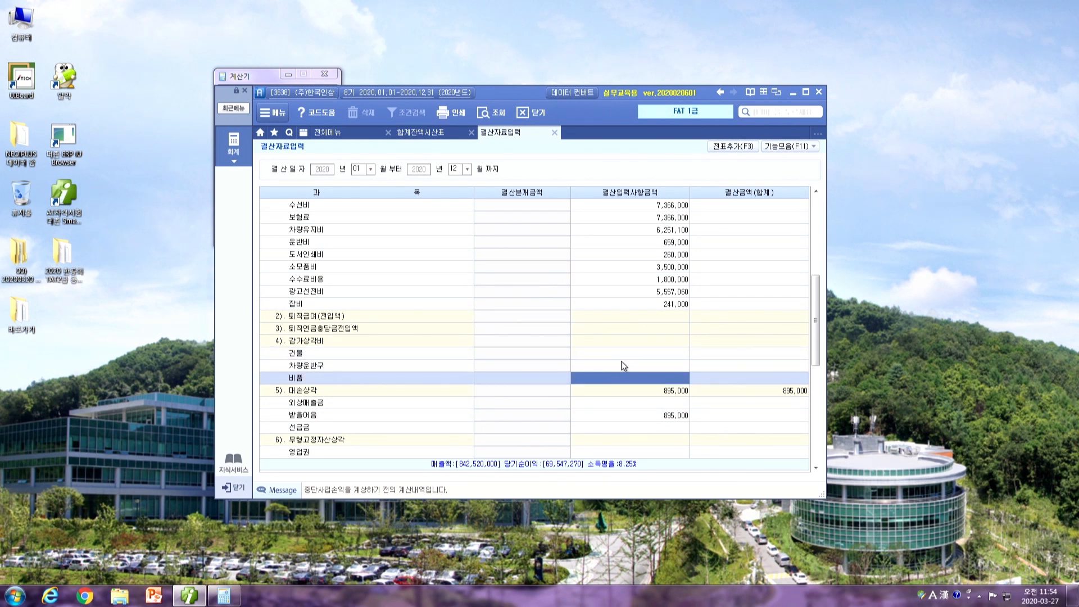
{"action": "left_click", "coordinate": [621, 355]}
{"action": "key", "text": "Down"}
{"action": "key", "text": "Down"}
{"action": "left_click", "coordinate": [809, 147]}
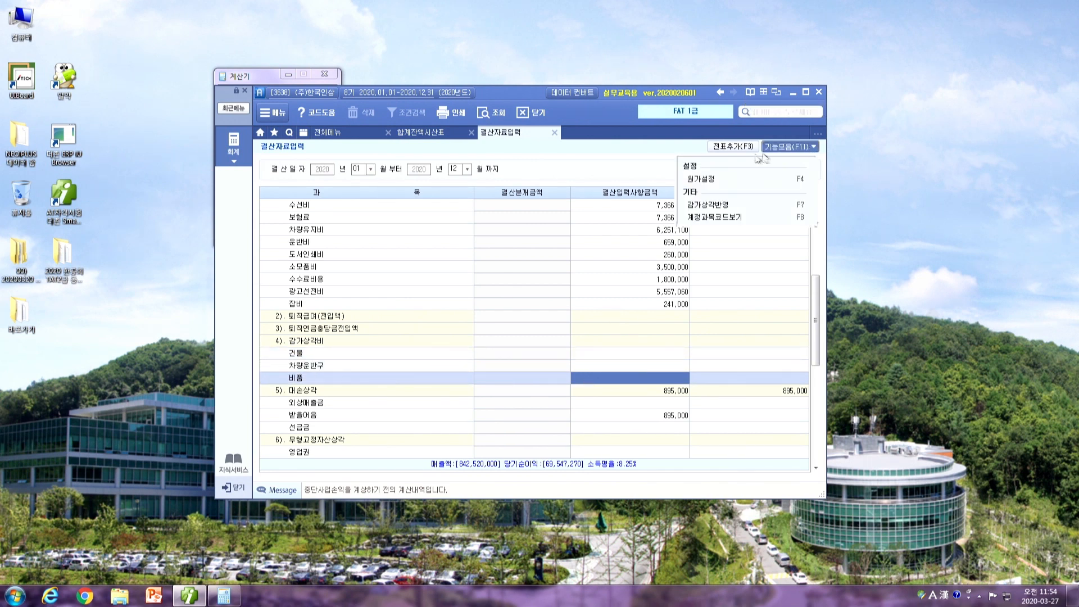
{"action": "left_click", "coordinate": [696, 206]}
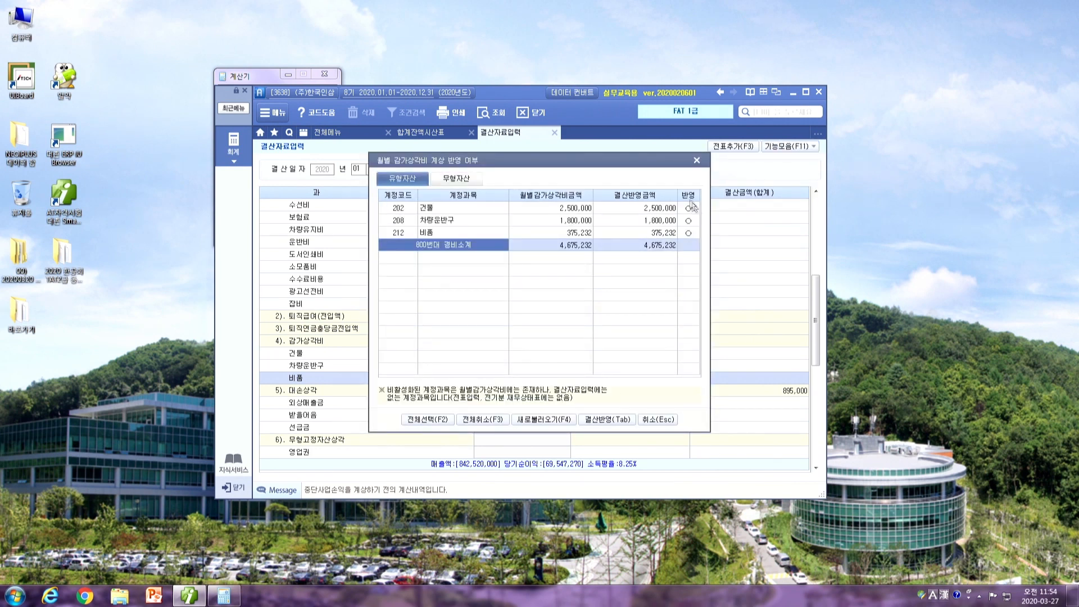
{"action": "left_click", "coordinate": [600, 426]}
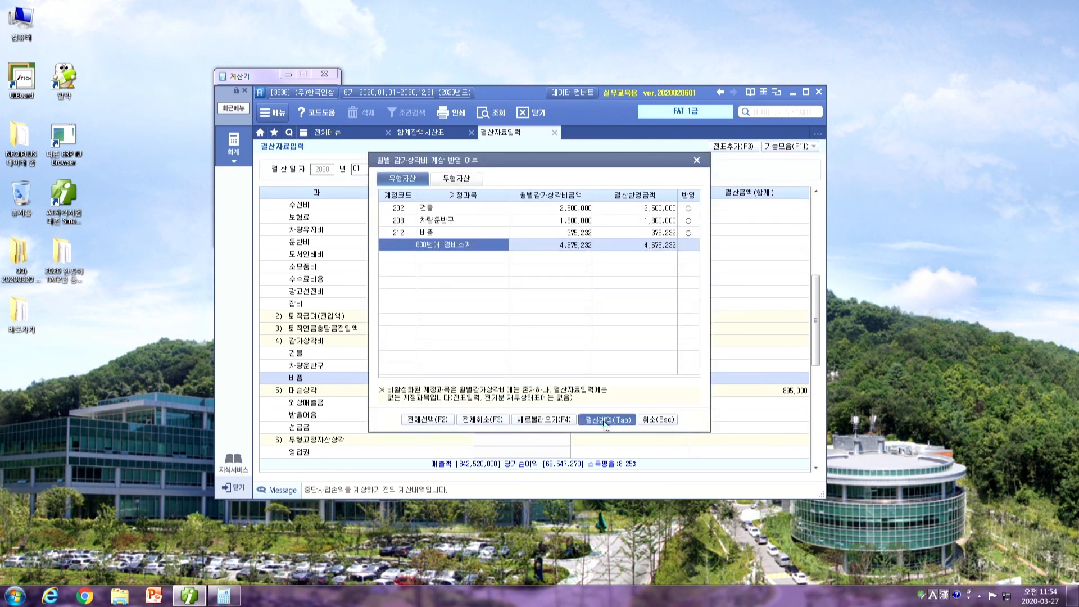
{"action": "key", "text": "Return"}
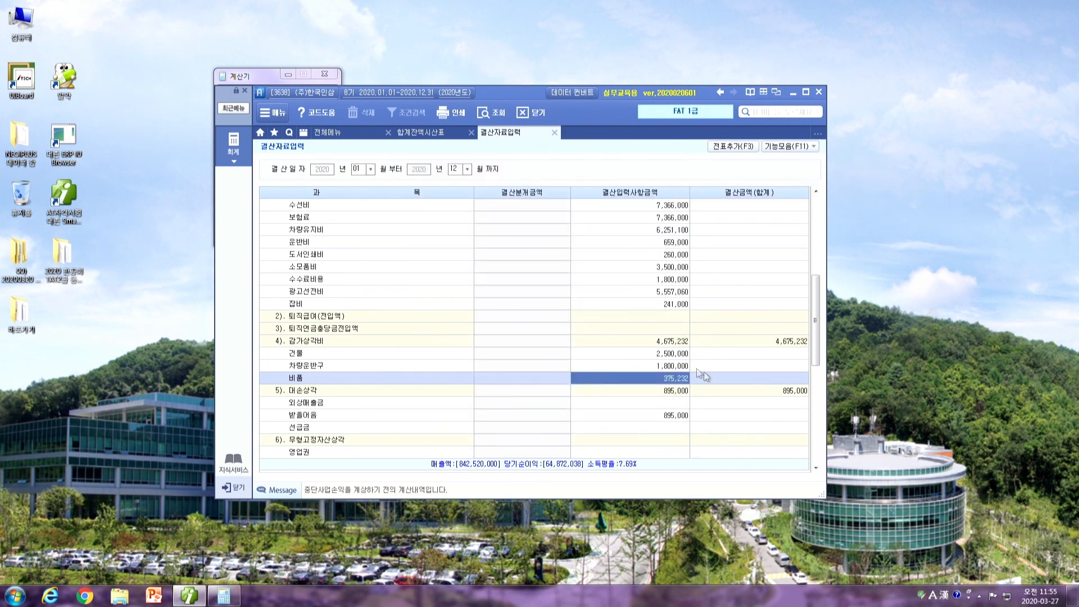
- Check the 건물, 차량운반구 and 비품 depreciation amounts and add the closing entries to the general vouchers (일반전표)
{"action": "left_click", "coordinate": [672, 355]}
{"action": "left_click", "coordinate": [664, 369]}
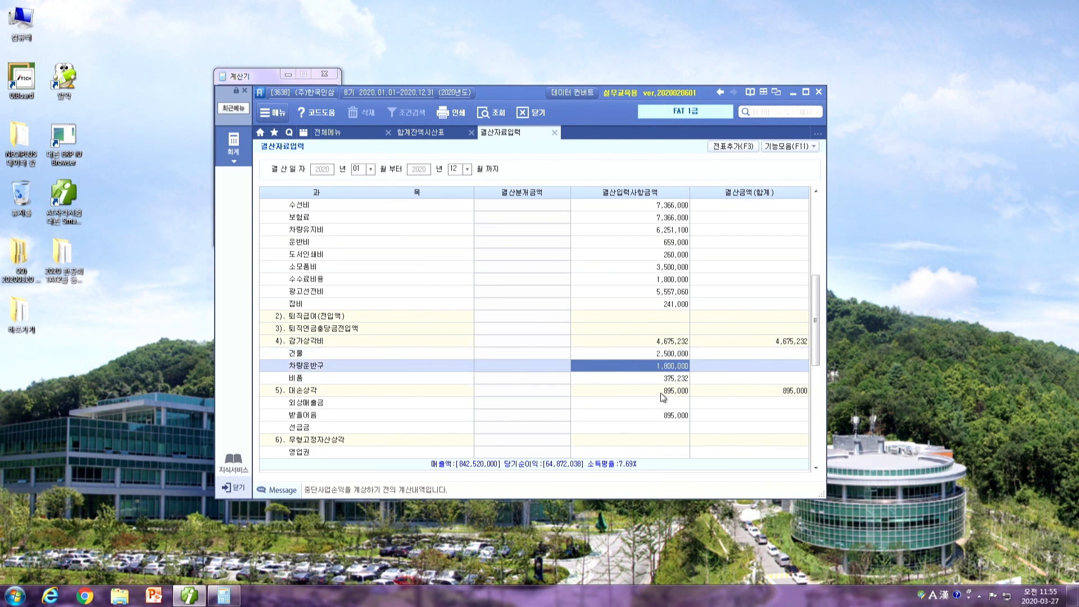
{"action": "left_click", "coordinate": [662, 381]}
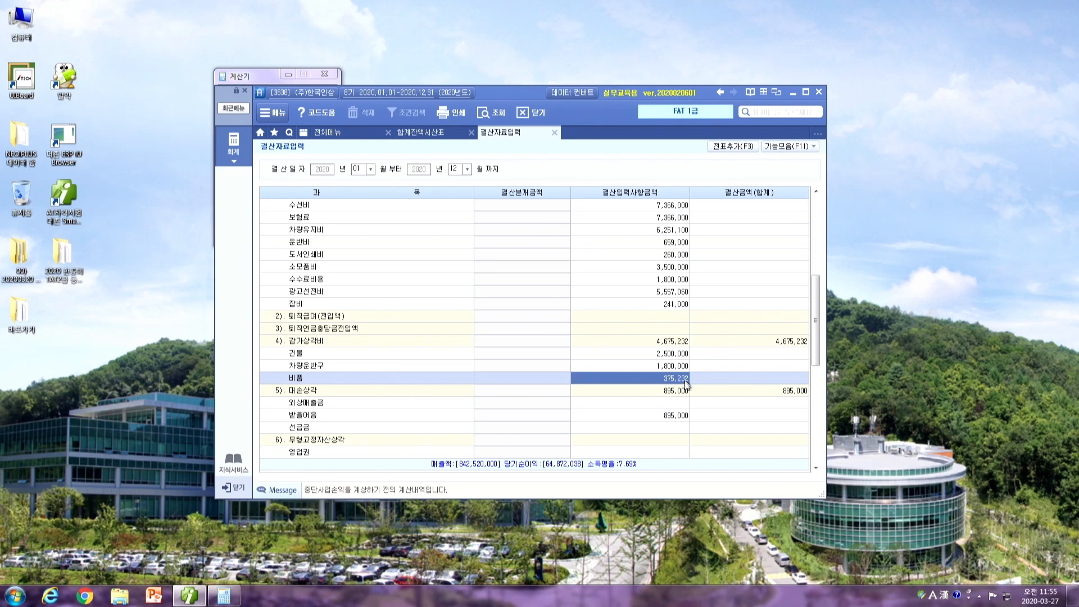
{"action": "left_click", "coordinate": [731, 146]}
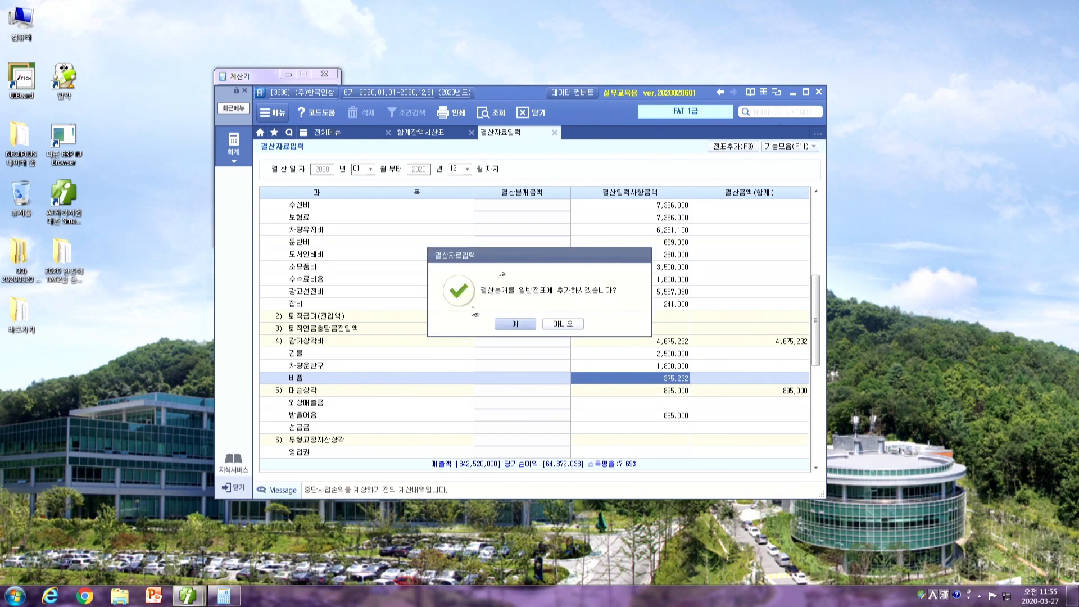
{"action": "left_click", "coordinate": [515, 324]}
{"action": "left_click", "coordinate": [516, 325]}
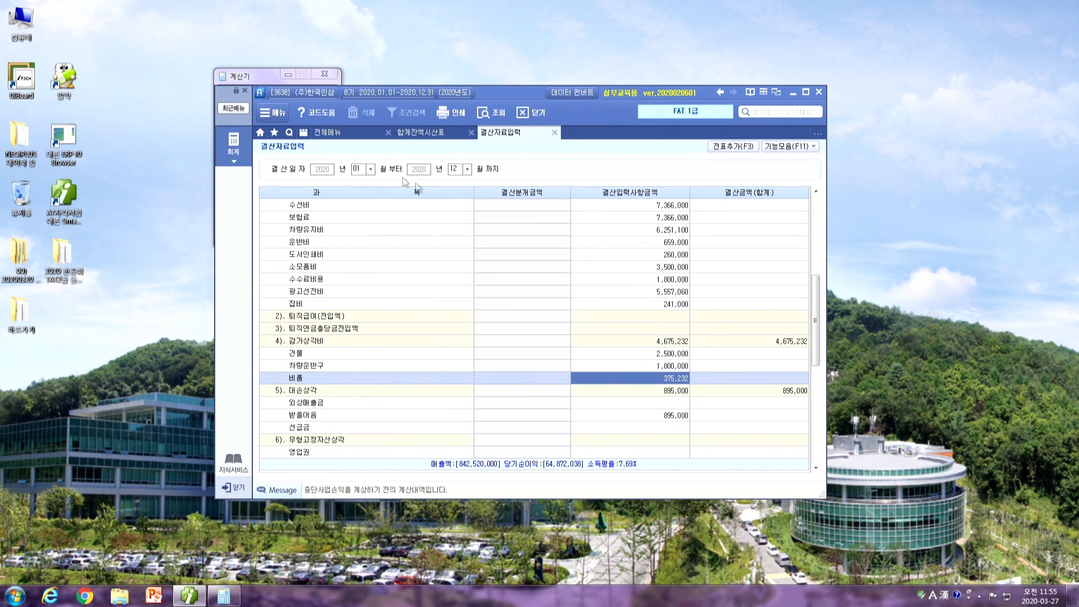
- Open 일반전표입력 and query the vouchers of December 31, 2020
{"action": "left_click", "coordinate": [332, 134]}
{"action": "left_click", "coordinate": [428, 184]}
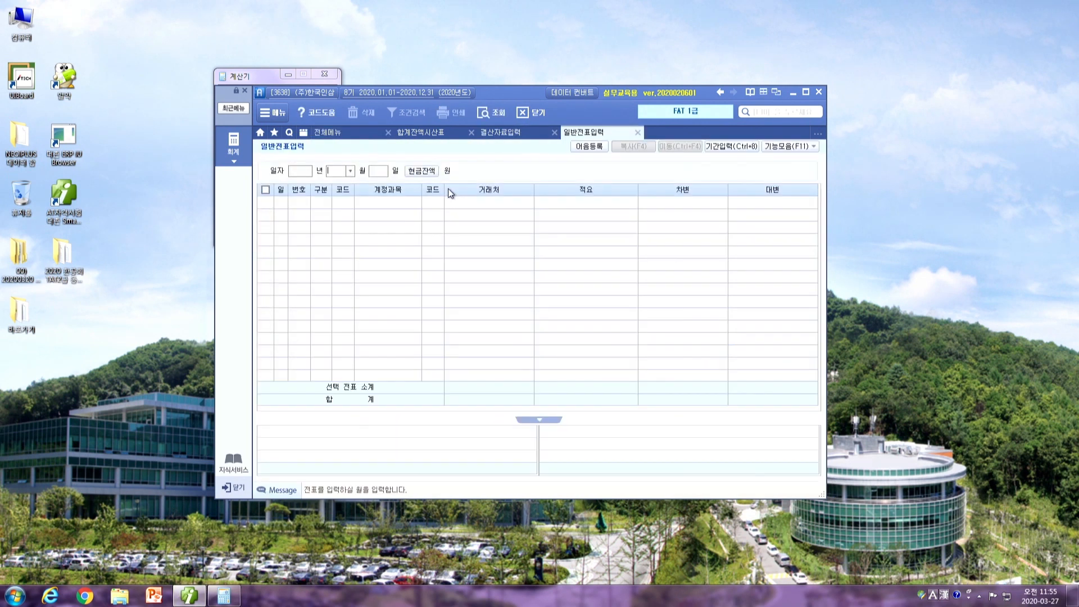
{"action": "type", "text": "12"}
{"action": "key", "text": "Return"}
{"action": "type", "text": "31"}
{"action": "key", "text": "Return"}
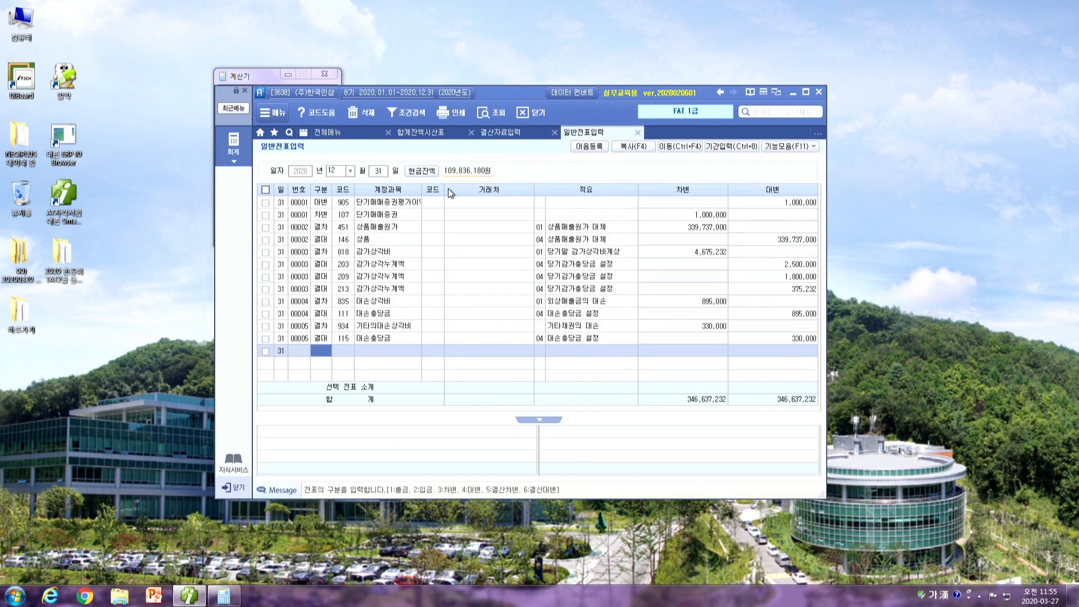
- Examine the closing entries one by one, from 상품매출원가 through 감가상각비 and 대손상각비 to 기타의대손상각비
{"action": "left_click", "coordinate": [481, 227]}
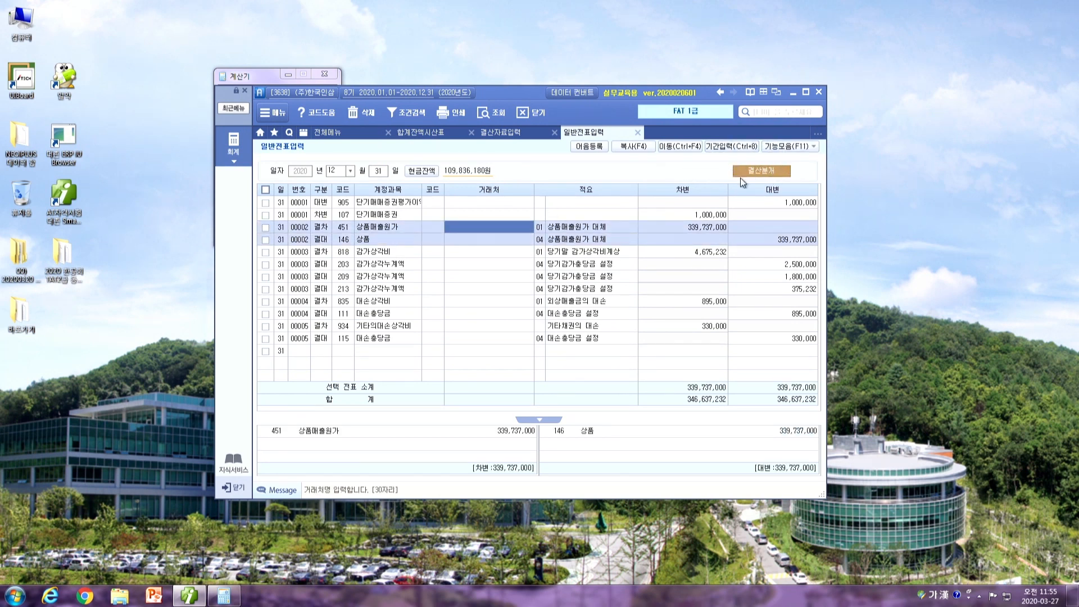
{"action": "key", "text": "Down"}
{"action": "key", "text": "Down"}
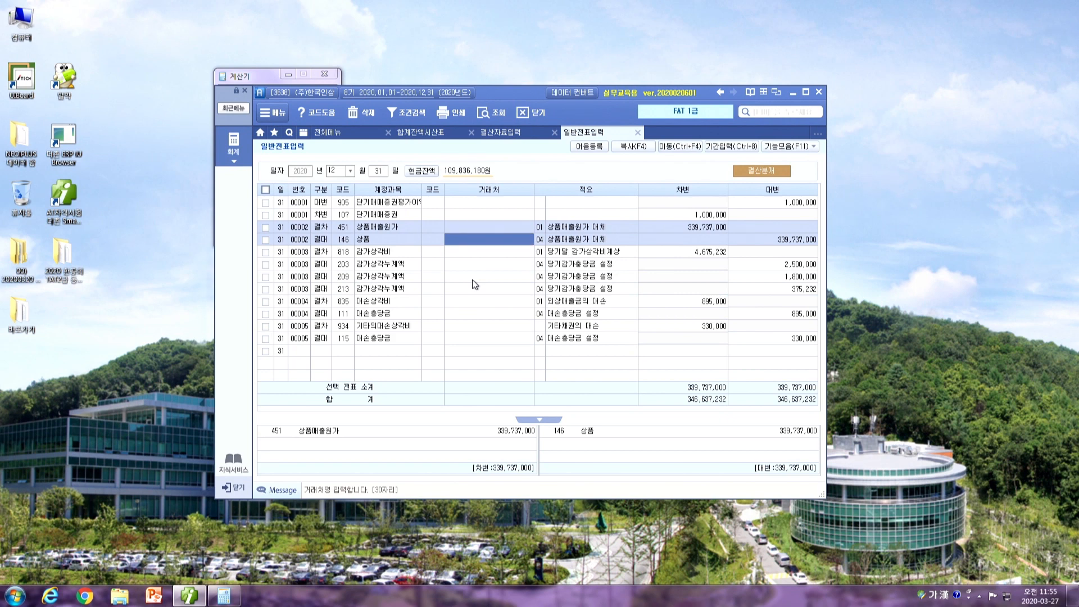
{"action": "key", "text": "Down"}
{"action": "key", "text": "Down"}
{"action": "key", "text": "Down"}
{"action": "key", "text": "Down"}
{"action": "key", "text": "Down"}
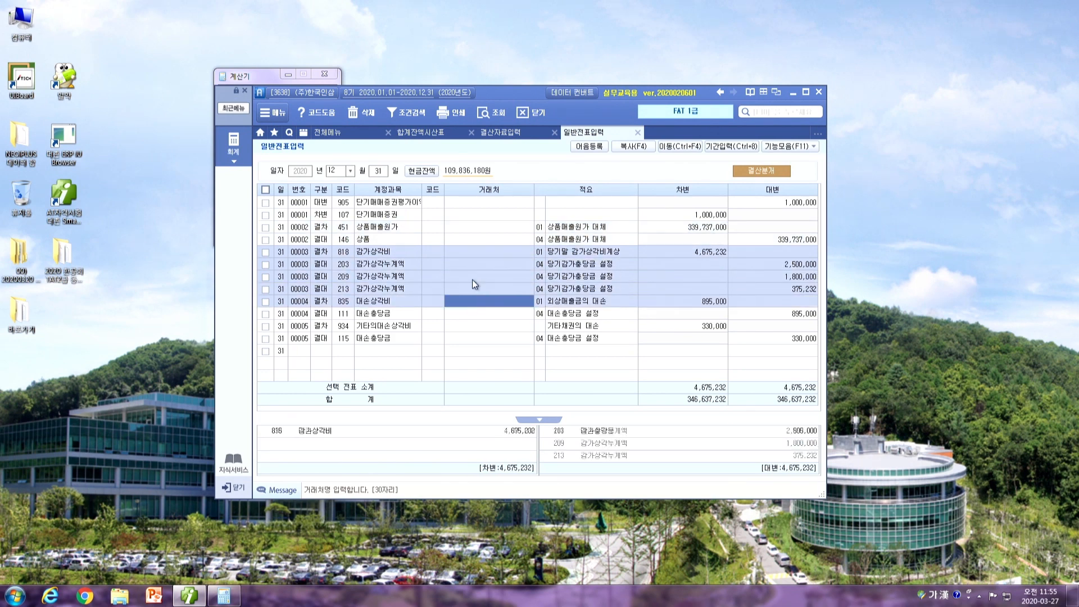
{"action": "key", "text": "Down"}
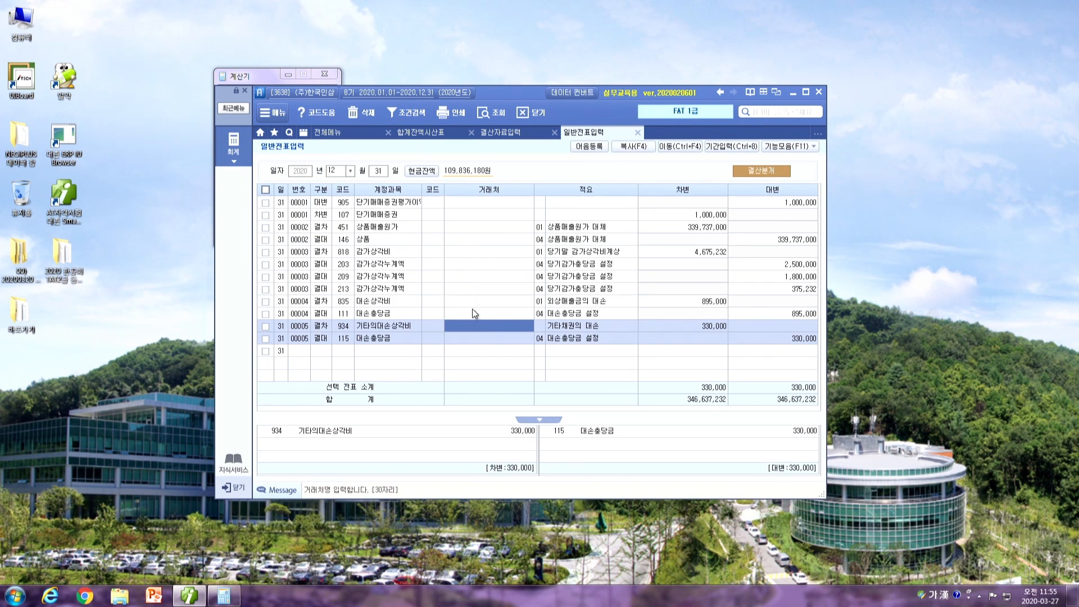
- Delete the automatic 결산분개 entries of December 31, 2020 with 일괄자동분개 삭제
{"action": "key", "text": "shift+F5"}
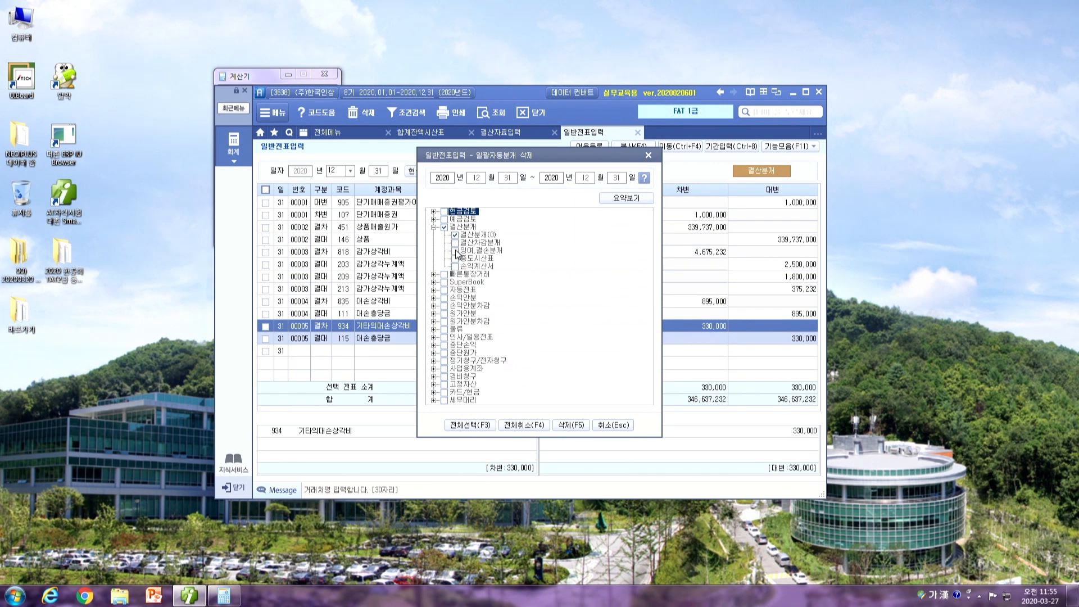
{"action": "left_click", "coordinate": [565, 426]}
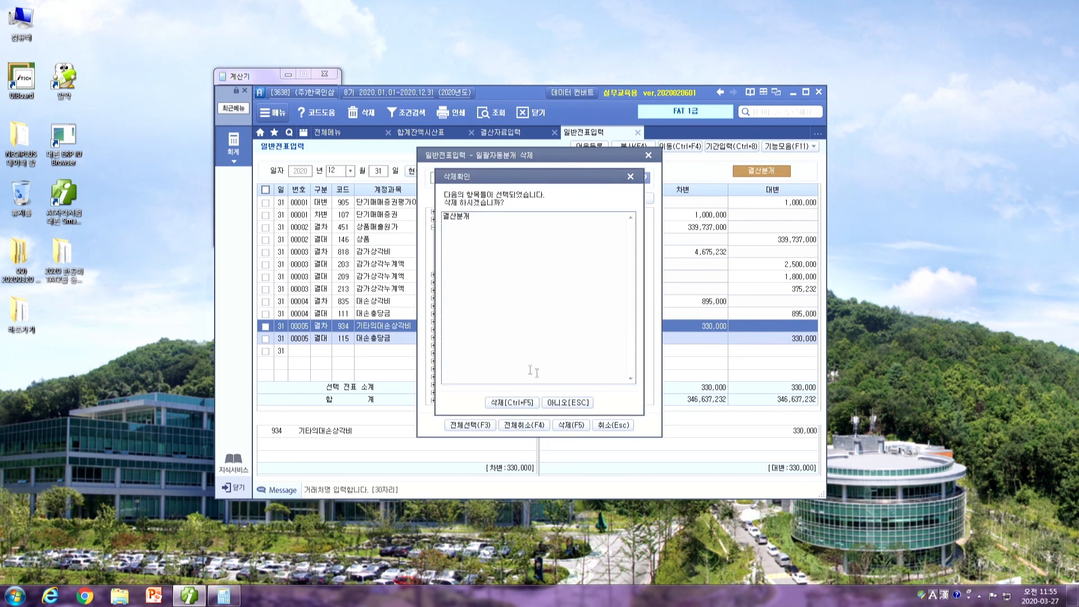
{"action": "left_click", "coordinate": [509, 406]}
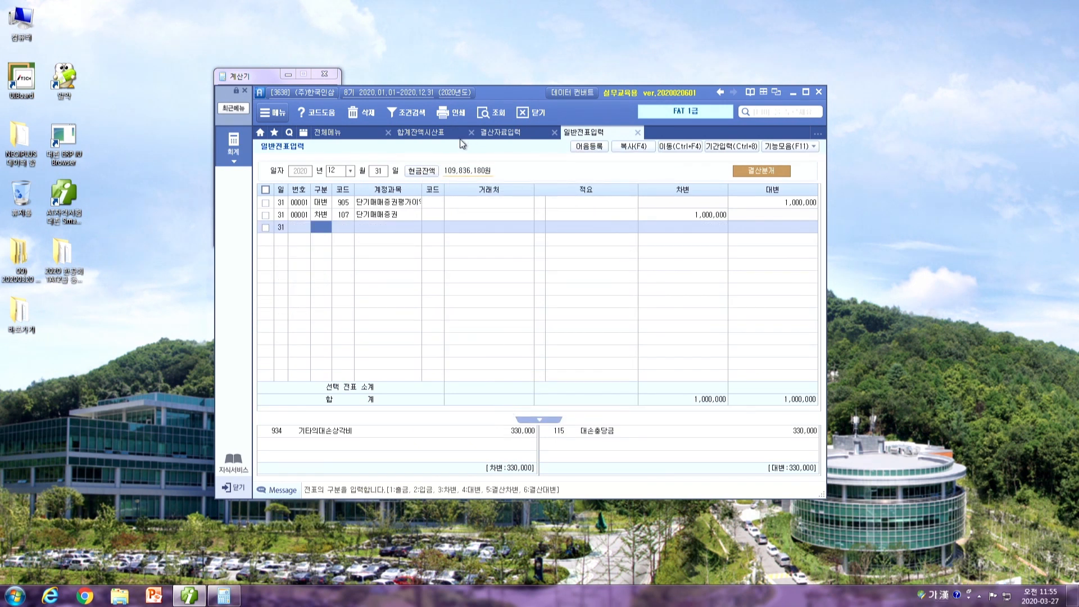
- Add the closing entries from 결산자료입력 to the general vouchers again and refresh the December 31 list in 일반전표입력
{"action": "left_click", "coordinate": [488, 133]}
{"action": "left_click", "coordinate": [616, 283]}
{"action": "left_click", "coordinate": [619, 267]}
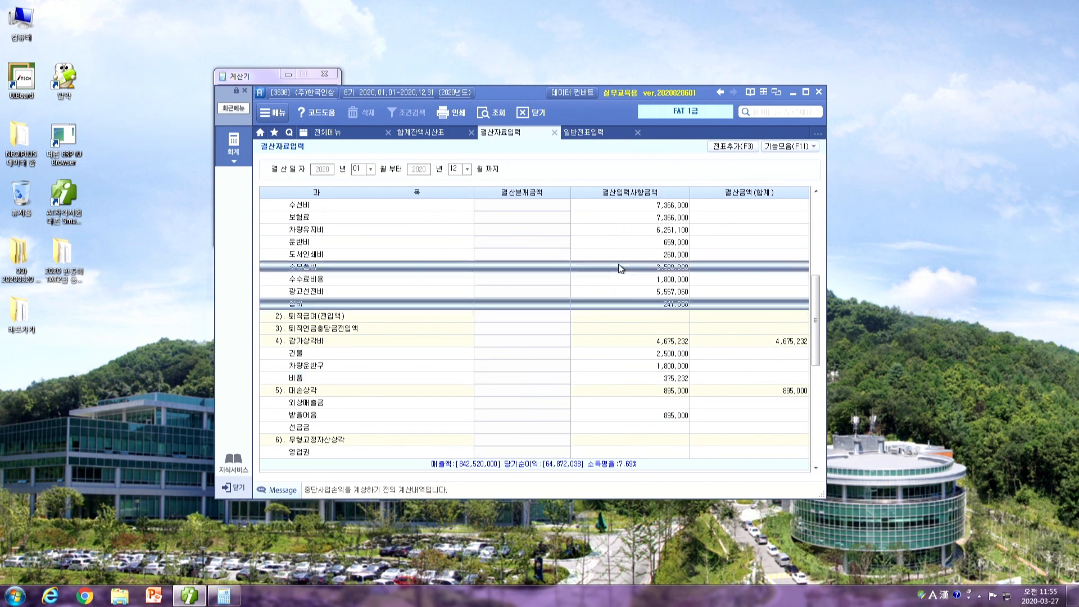
{"action": "left_click", "coordinate": [731, 146]}
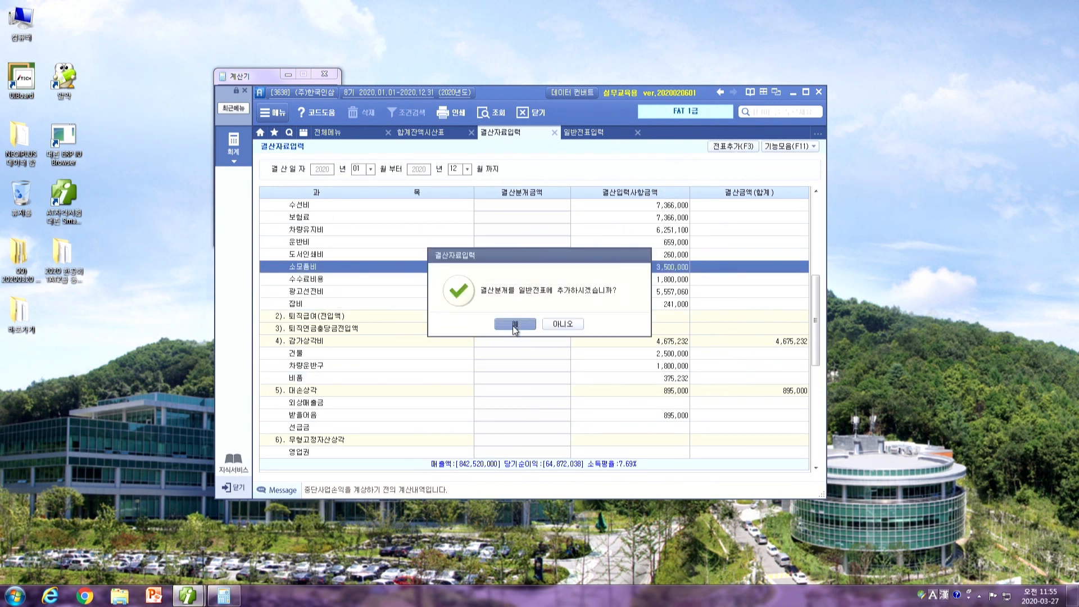
{"action": "left_click", "coordinate": [515, 325]}
{"action": "left_click", "coordinate": [539, 324]}
{"action": "left_click", "coordinate": [584, 133]}
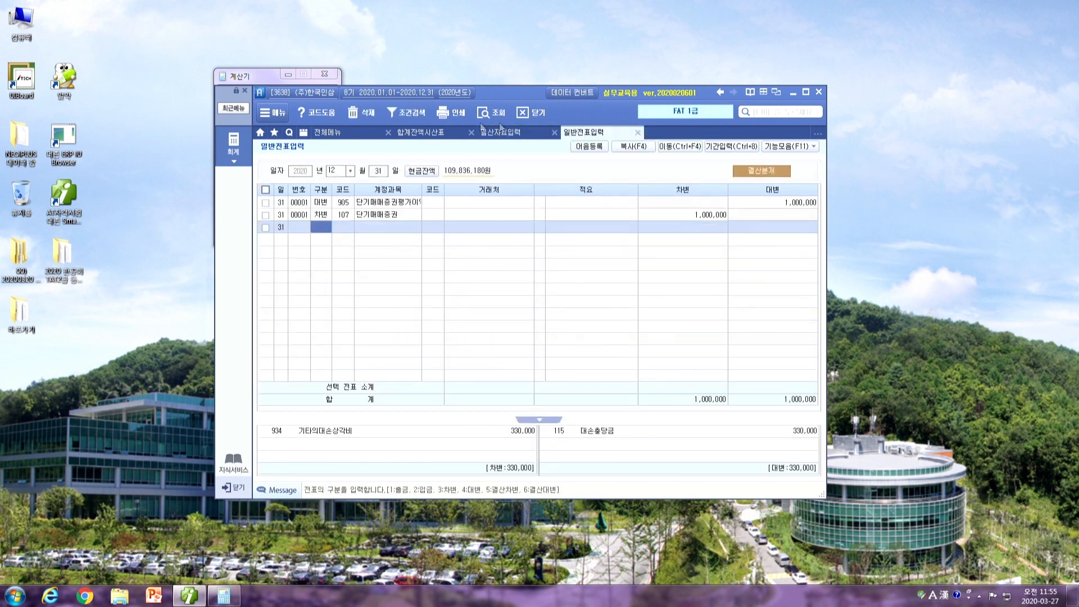
{"action": "left_click", "coordinate": [478, 115]}
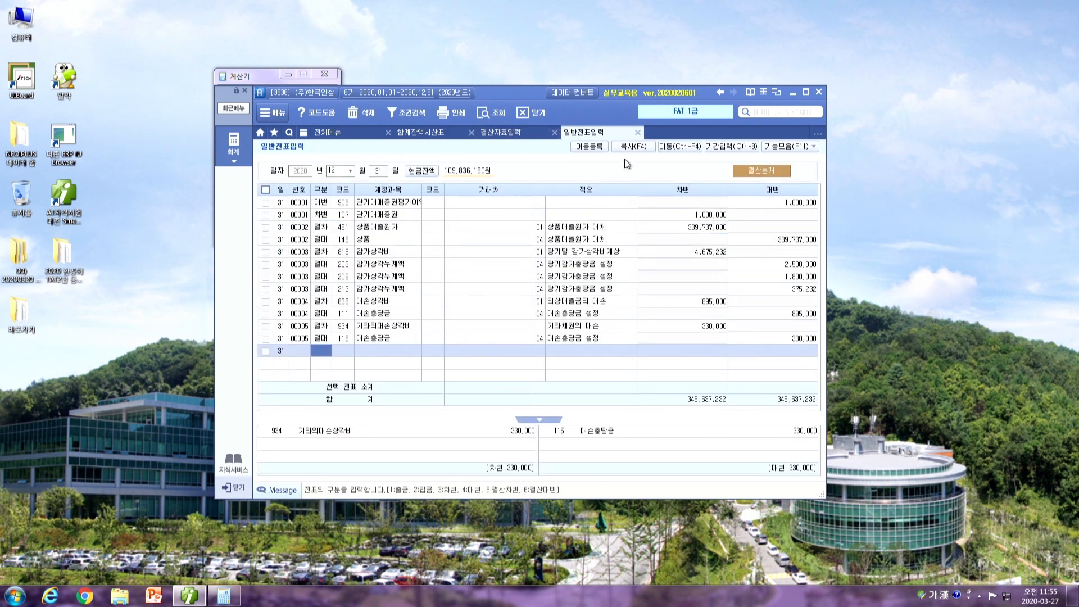
- Review the December 31 voucher lines, comparing the 단기매매증권 valuation entry with the 상품매출원가 and 감가상각비 closing entries
{"action": "left_click", "coordinate": [320, 231]}
{"action": "left_click", "coordinate": [320, 251]}
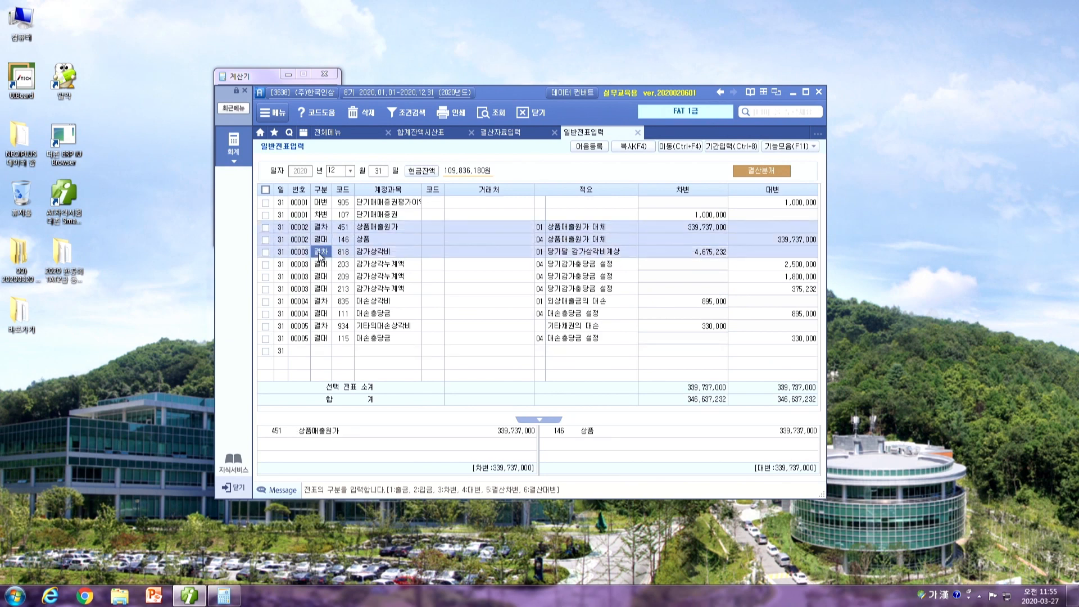
{"action": "left_click", "coordinate": [319, 206]}
{"action": "left_click", "coordinate": [319, 216]}
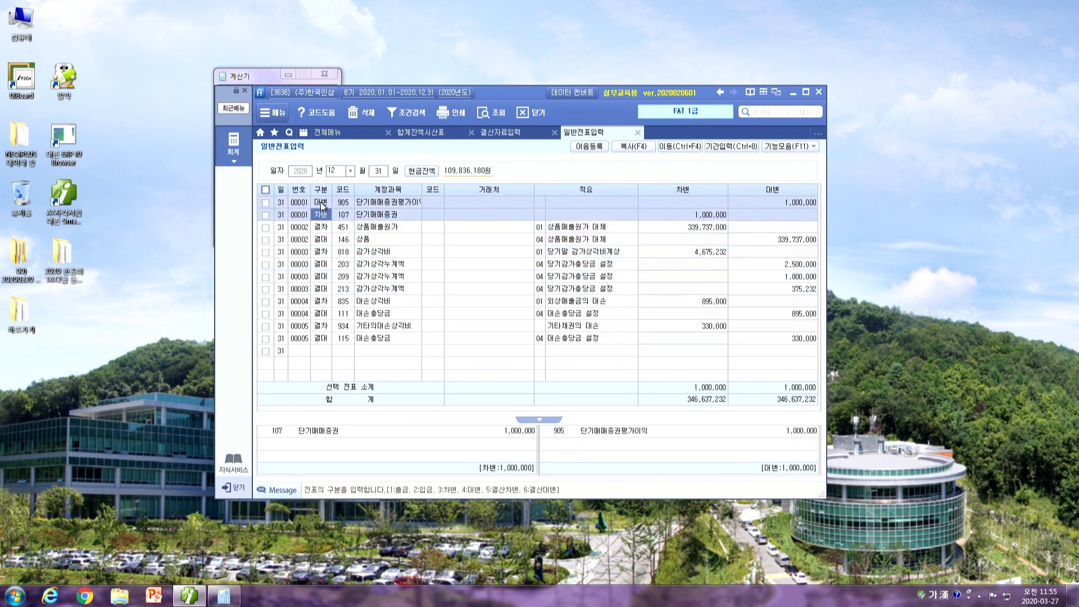
{"action": "left_click", "coordinate": [324, 240]}
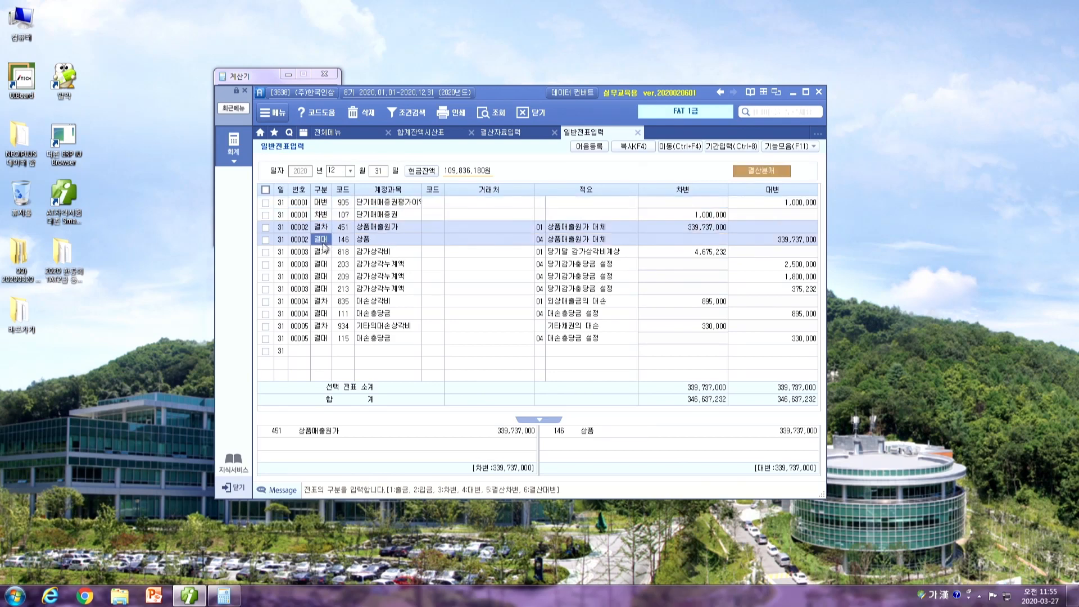
{"action": "left_click", "coordinate": [323, 255]}
{"action": "left_click", "coordinate": [320, 276]}
{"action": "left_click", "coordinate": [375, 206]}
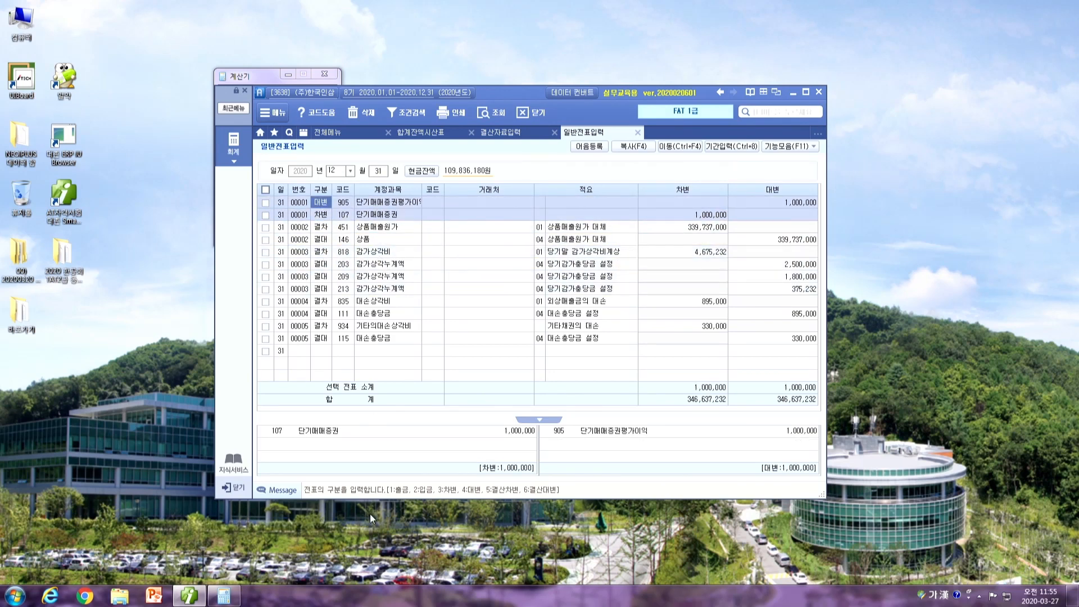
- Close 일반전표입력, 결산자료입력 and 합계잔액시산표 to return to 전체메뉴, and close the calculator
{"action": "left_click", "coordinate": [639, 134]}
{"action": "left_click", "coordinate": [554, 134]}
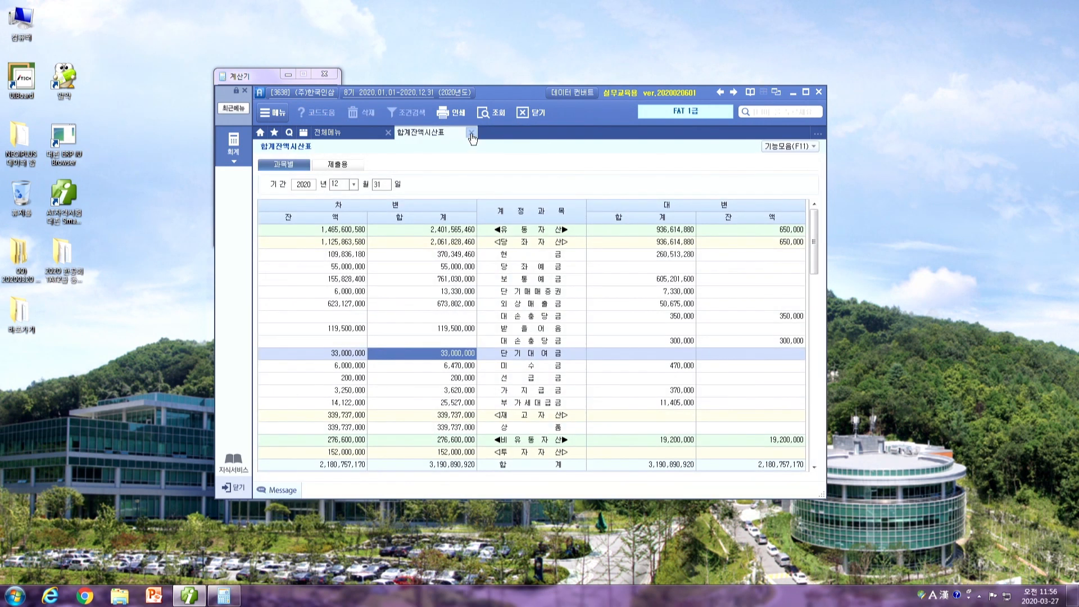
{"action": "left_click", "coordinate": [471, 133]}
{"action": "left_click_drag", "start_coordinate": [257, 78], "coordinate": [285, 115]}
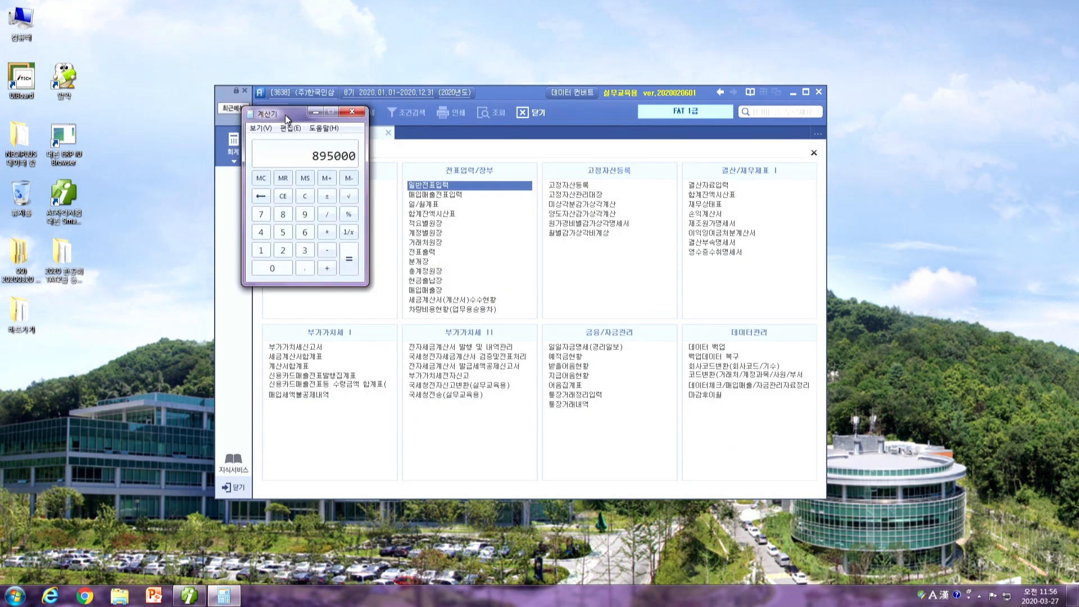
{"action": "left_click", "coordinate": [352, 111]}
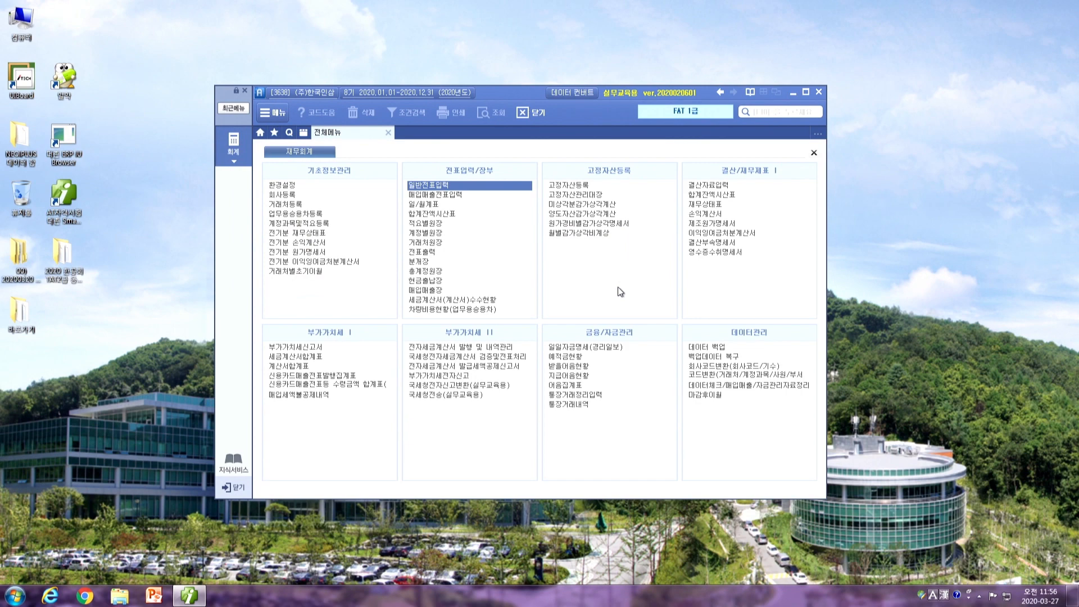